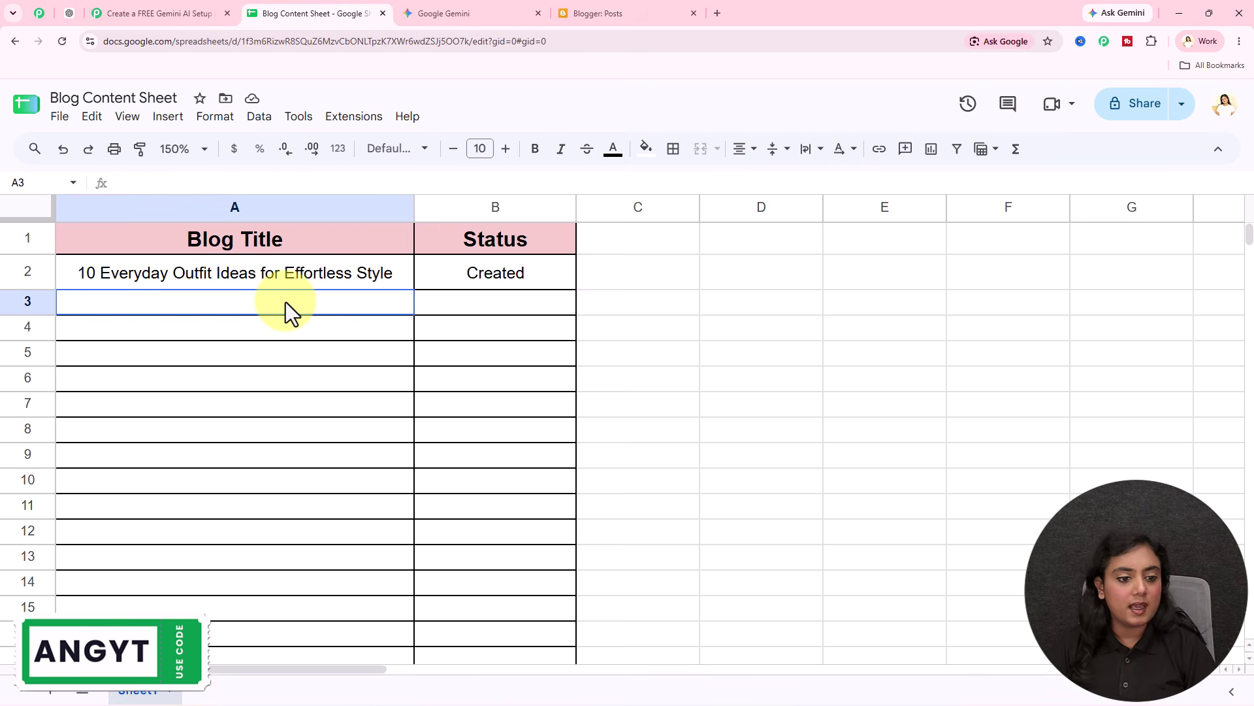
Step: Paste 'Morning Self-Care Routine for a Positive Lifestyle' into A3 and confirm its status becomes Created
{"action": "type", "text": "Morning Self-Care Routine for a Positive Lifestyle"}
{"action": "left_click", "coordinate": [291, 370]}
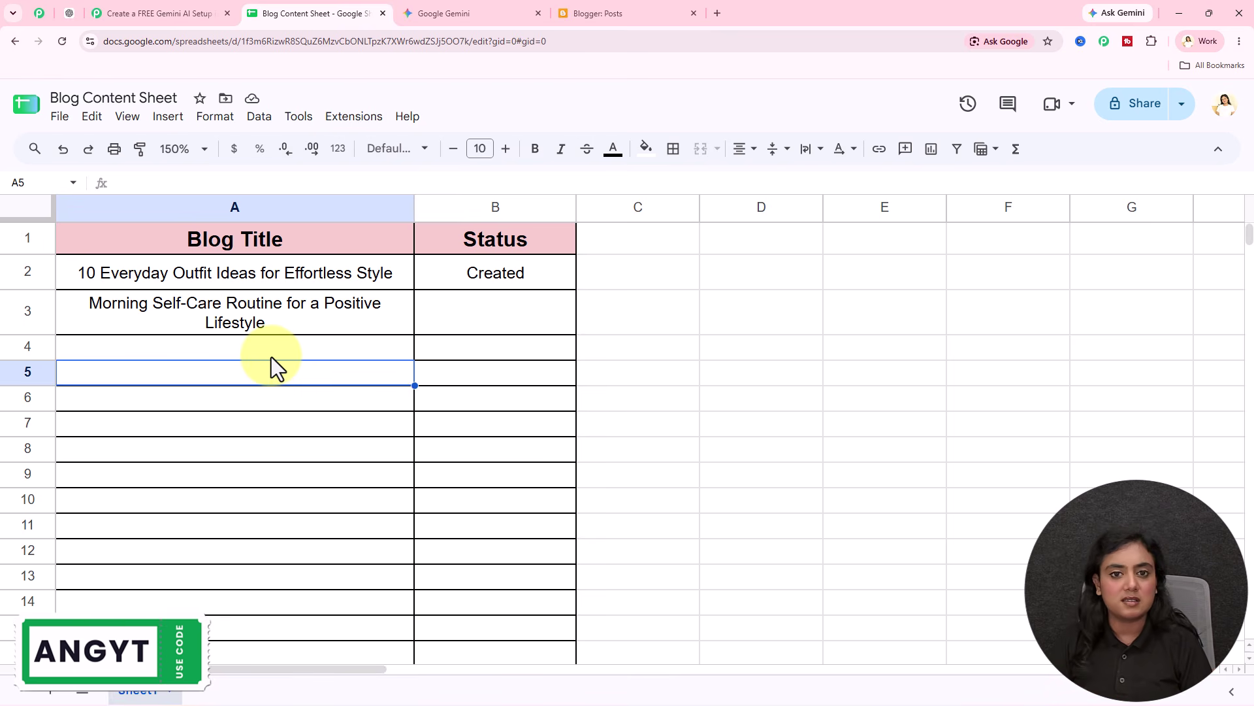
{"action": "left_click", "coordinate": [504, 311]}
{"action": "left_click", "coordinate": [449, 405]}
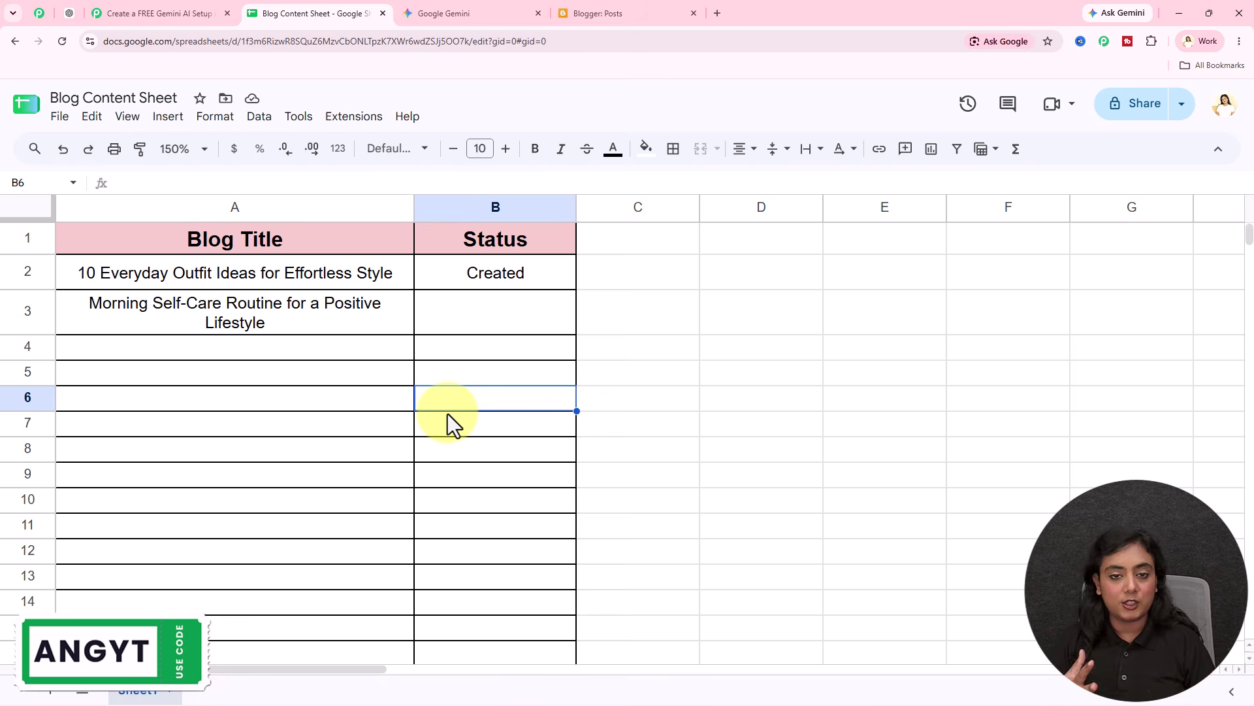
{"action": "left_click", "coordinate": [291, 323]}
{"action": "left_click", "coordinate": [277, 377]}
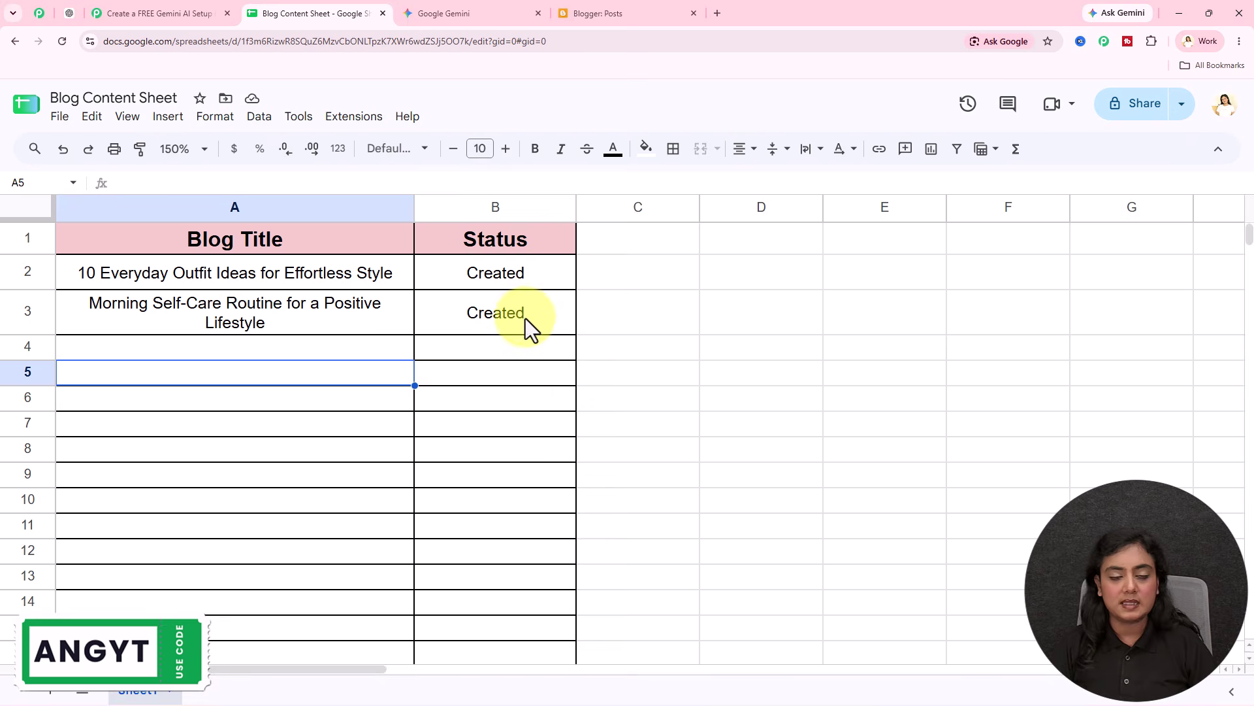
{"action": "left_click", "coordinate": [634, 16]}
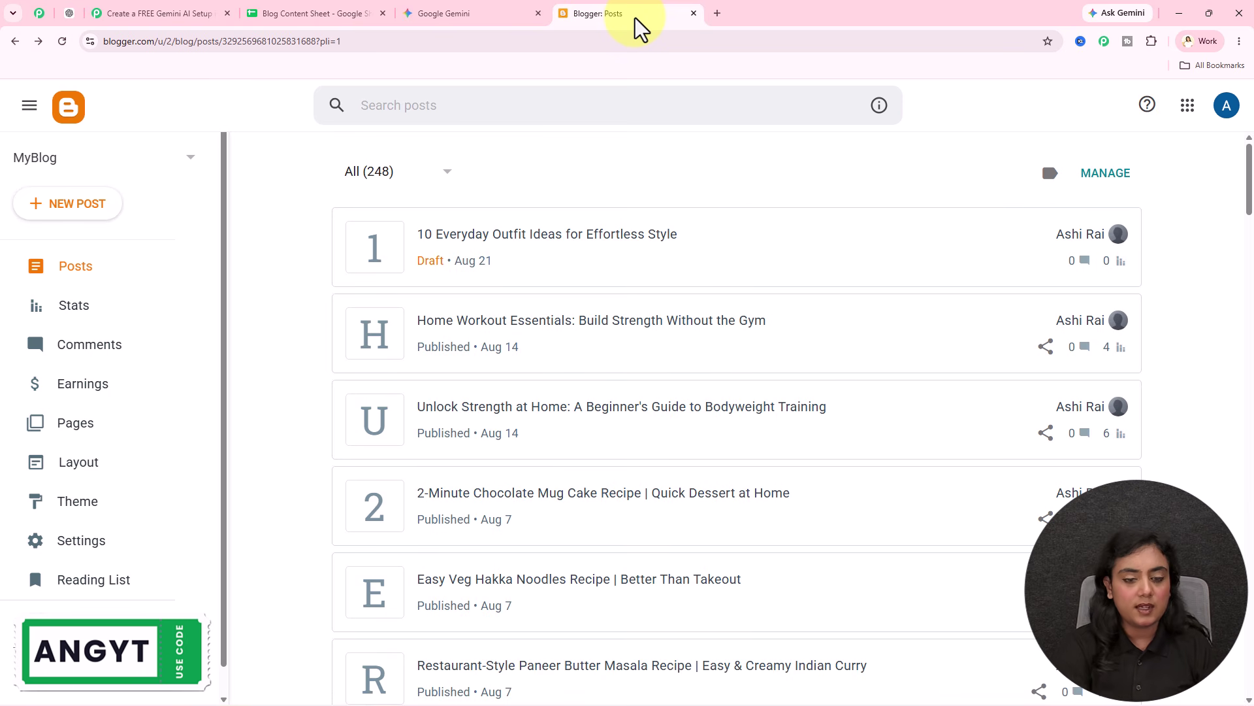
Step: Reload Blogger's posts, open the Morning Self-Care Routine draft, and review its full preview
{"action": "key", "text": "F5"}
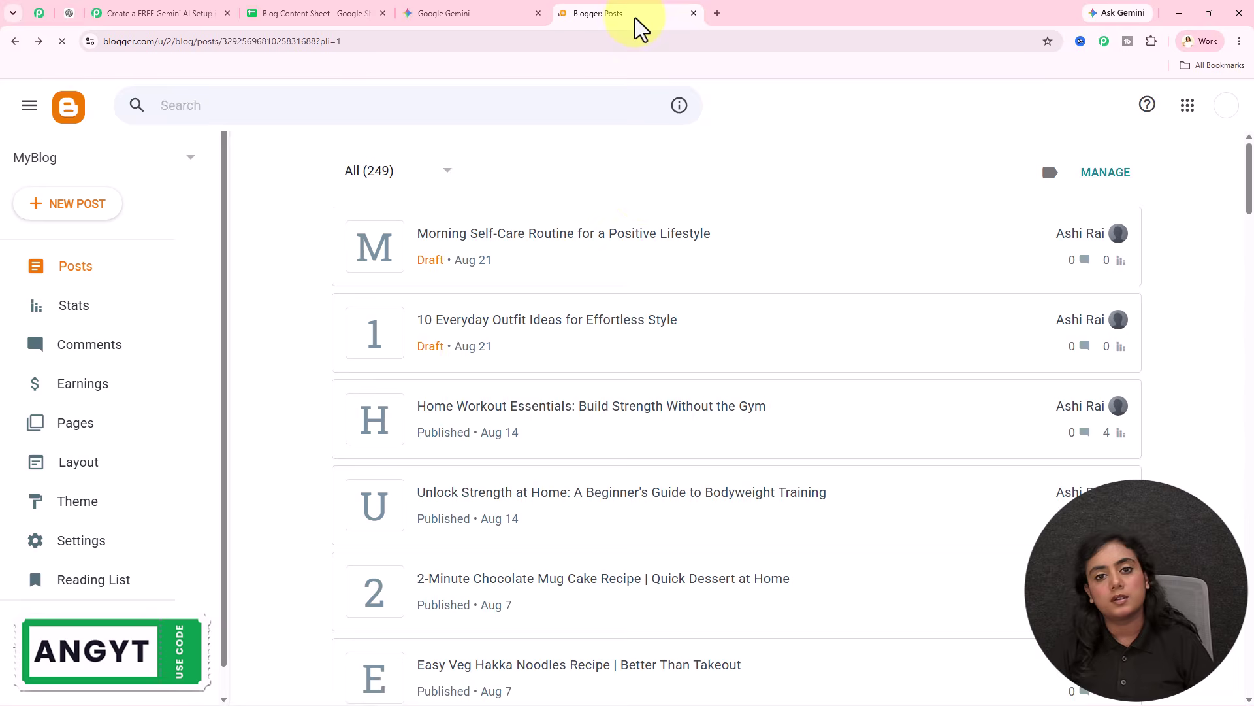
{"action": "left_click", "coordinate": [598, 236]}
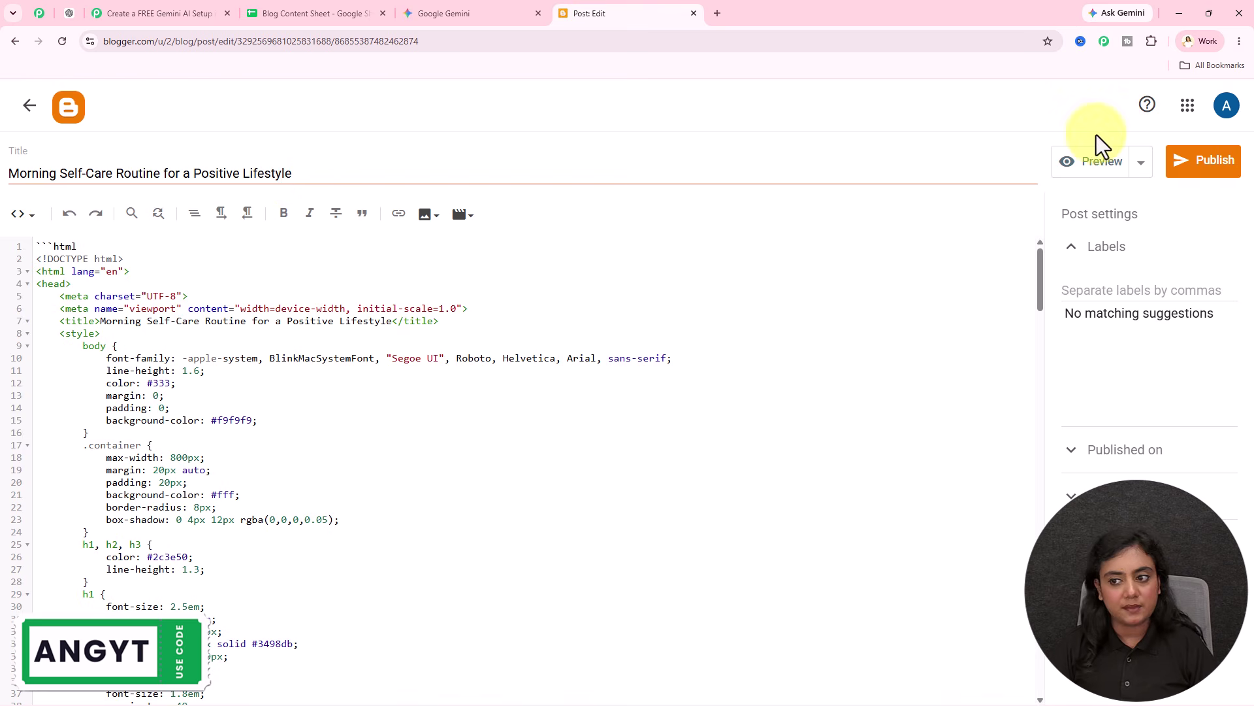
{"action": "left_click", "coordinate": [1097, 165]}
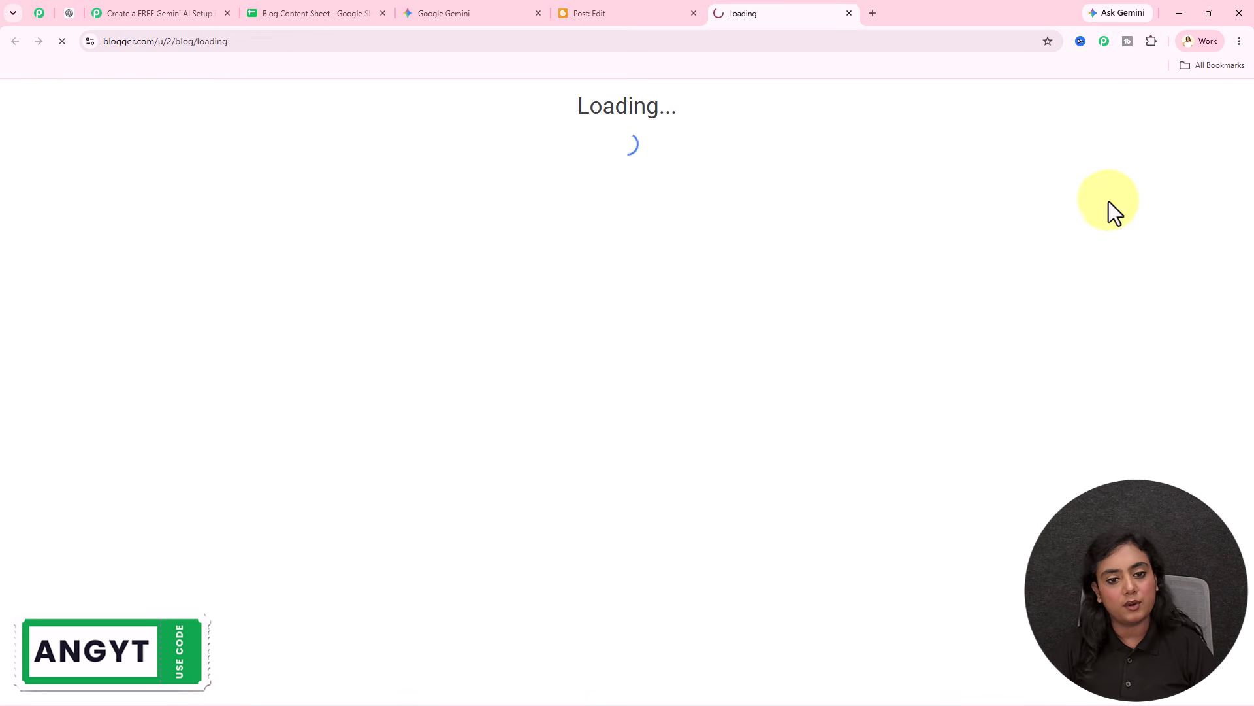
{"action": "scroll", "coordinate": [628, 289], "scroll_direction": "down", "scroll_amount": 15}
{"action": "scroll", "coordinate": [629, 288], "scroll_direction": "down", "scroll_amount": 16}
{"action": "scroll", "coordinate": [628, 288], "scroll_direction": "down", "scroll_amount": 3}
{"action": "scroll", "coordinate": [627, 291], "scroll_direction": "up", "scroll_amount": 15}
{"action": "scroll", "coordinate": [614, 309], "scroll_direction": "up", "scroll_amount": 10}
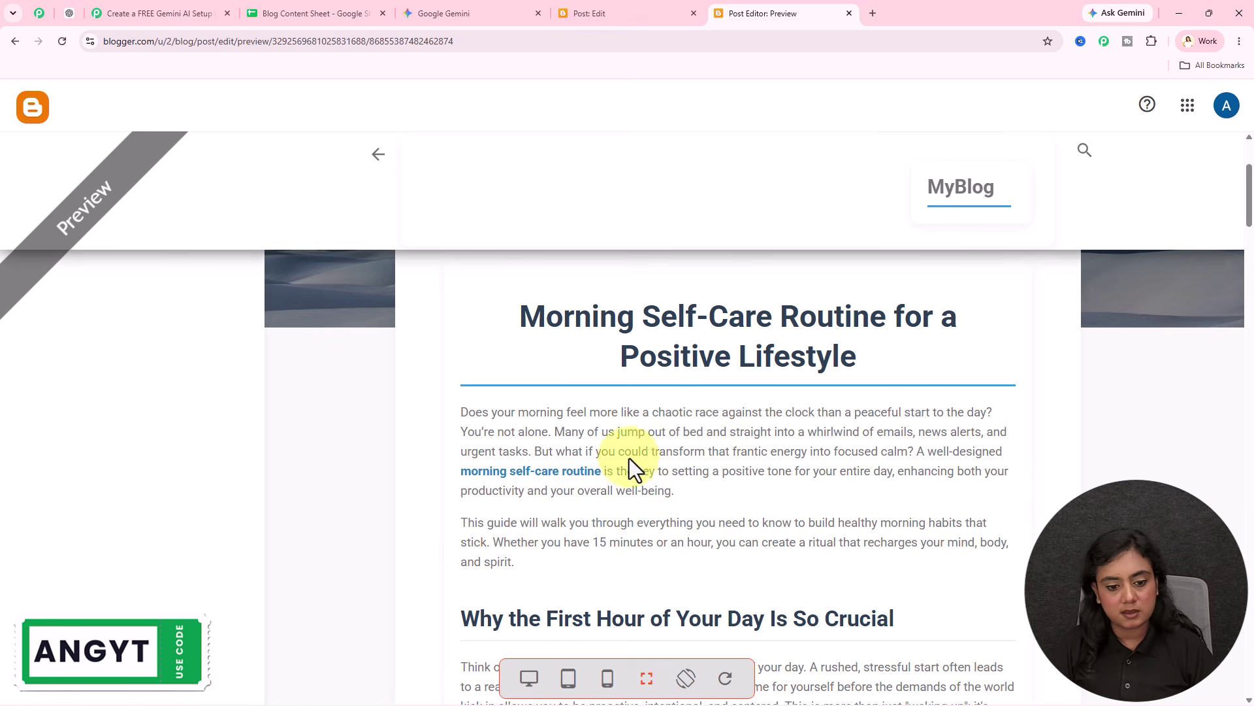
{"action": "scroll", "coordinate": [767, 488], "scroll_direction": "down", "scroll_amount": 15}
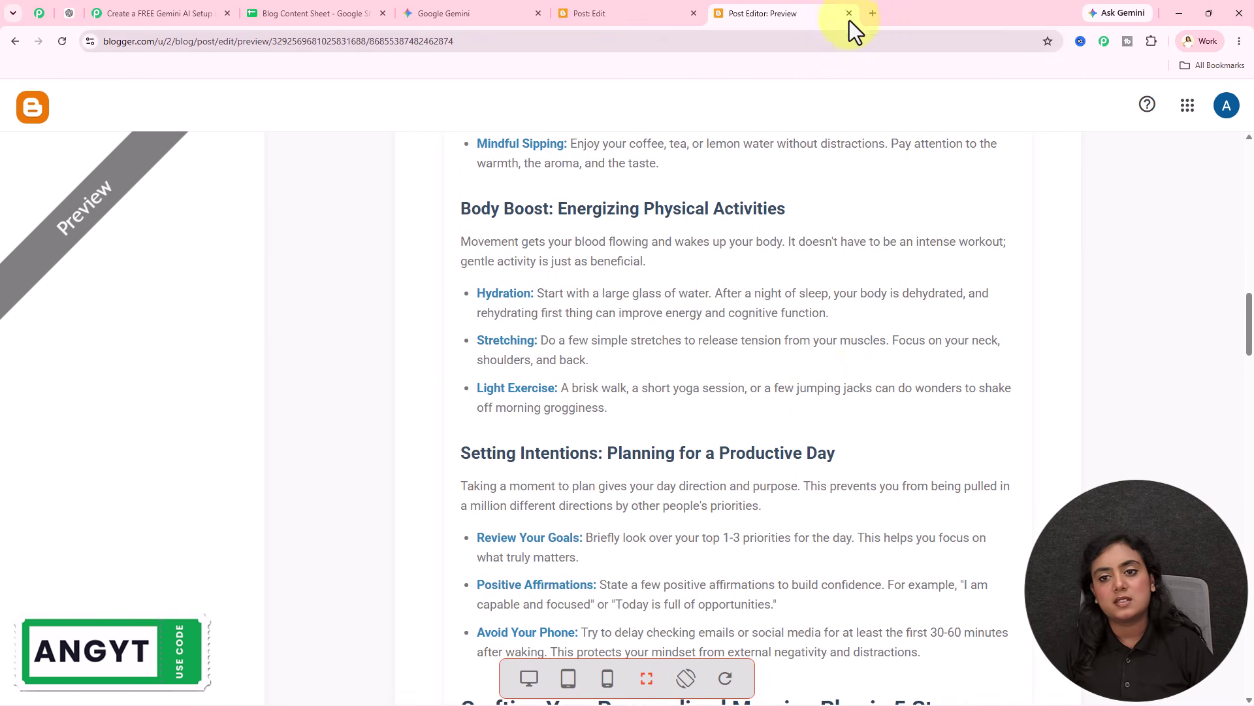
{"action": "left_click", "coordinate": [849, 13]}
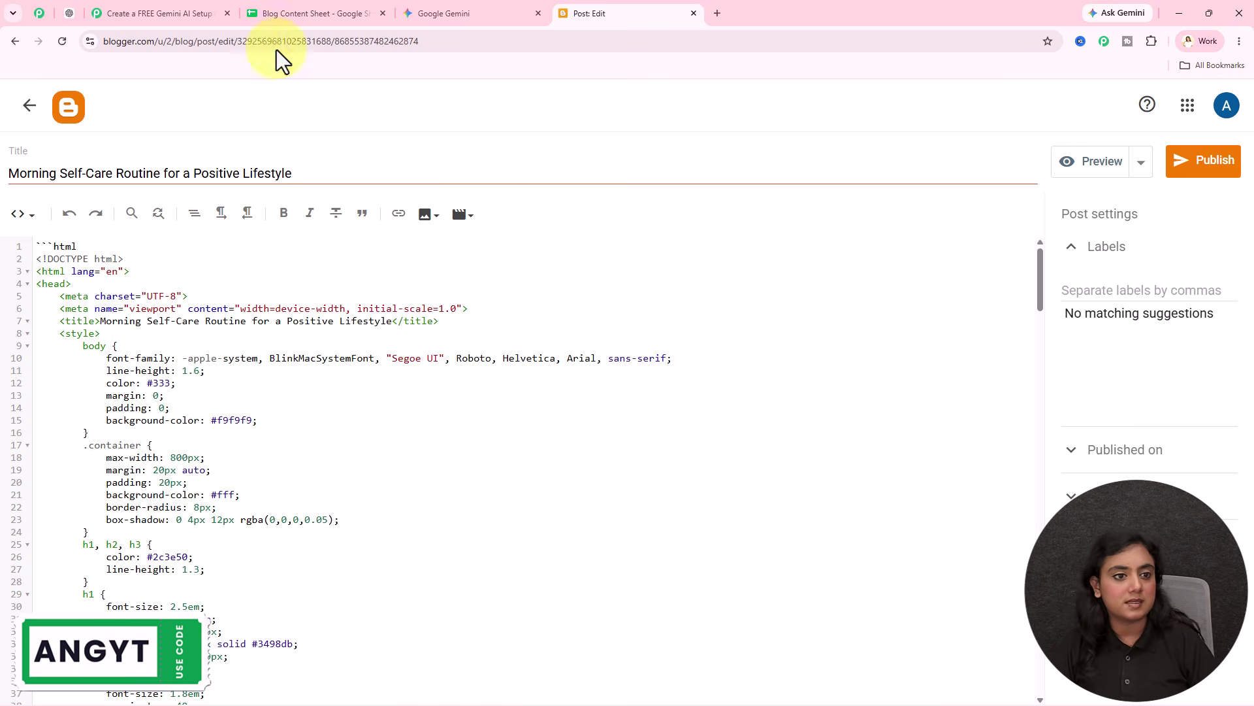
Step: Check that both blog titles show Created in the Blog Content Sheet, then go to Pabbly Connect
{"action": "left_click", "coordinate": [274, 13]}
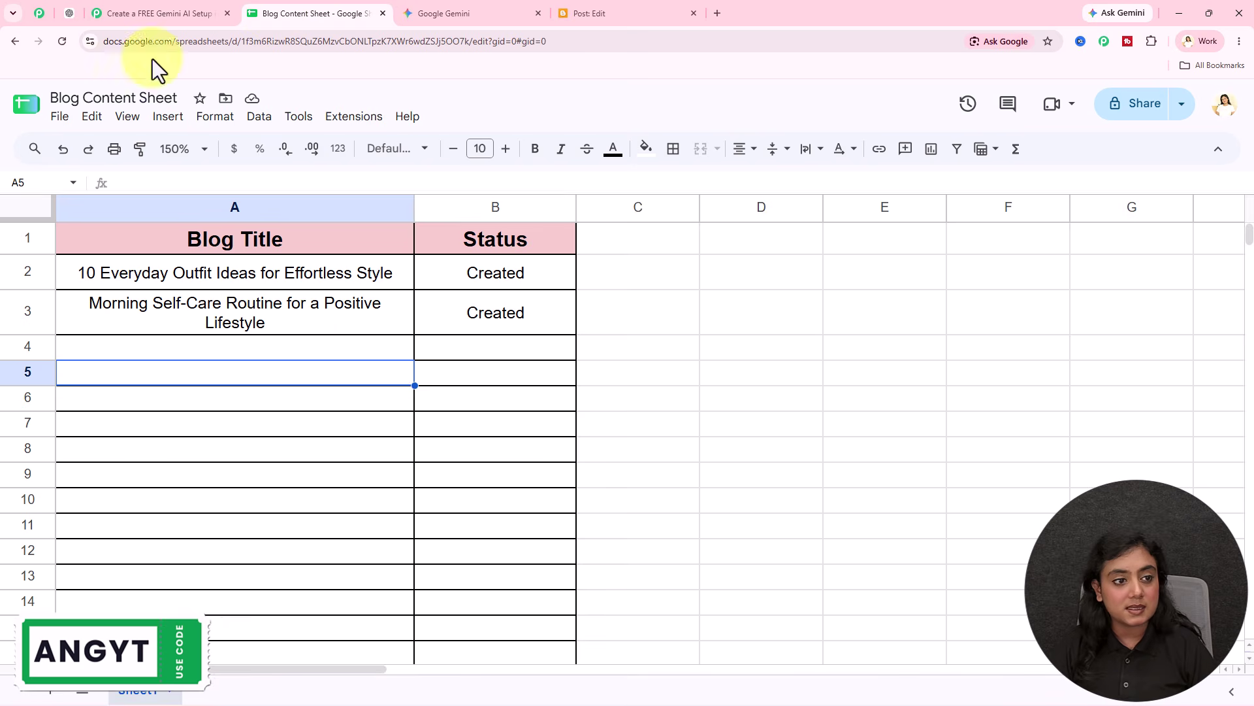
{"action": "left_click", "coordinate": [134, 11]}
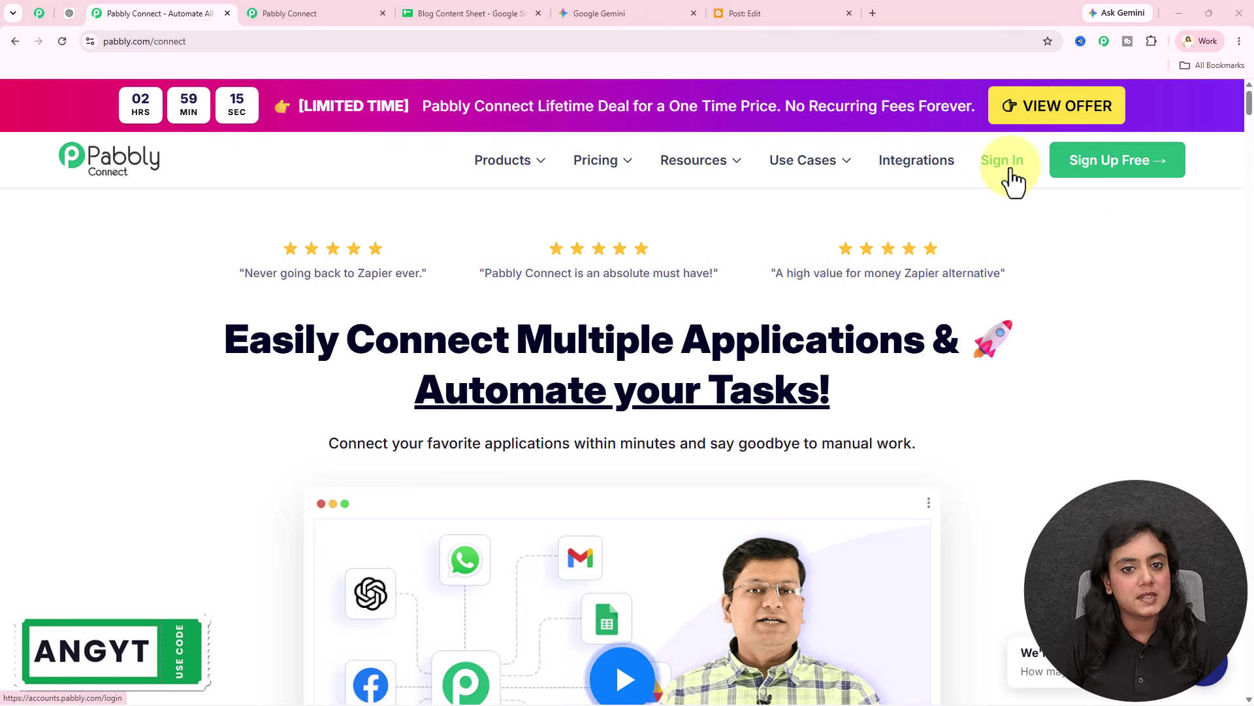
Step: Copy the New or Updated Spreadsheet Row trigger's webhook URL from the Google Sheets step
{"action": "left_click", "coordinate": [228, 13]}
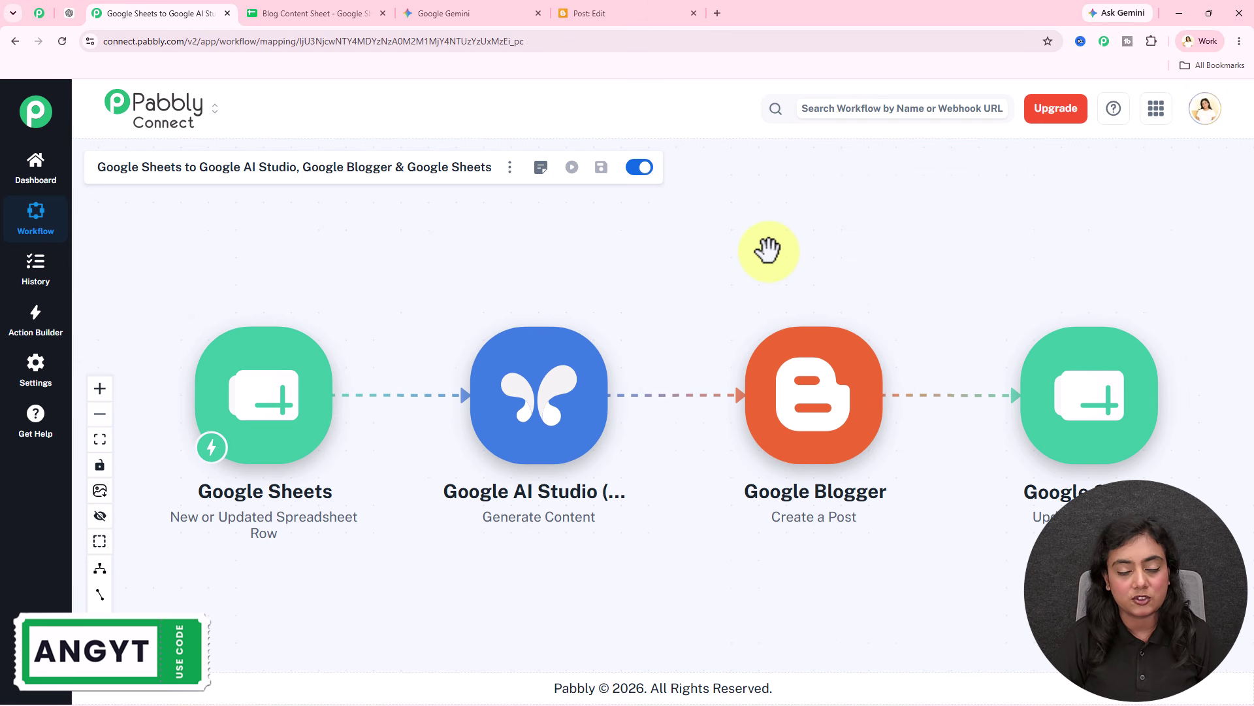
{"action": "left_click", "coordinate": [241, 424]}
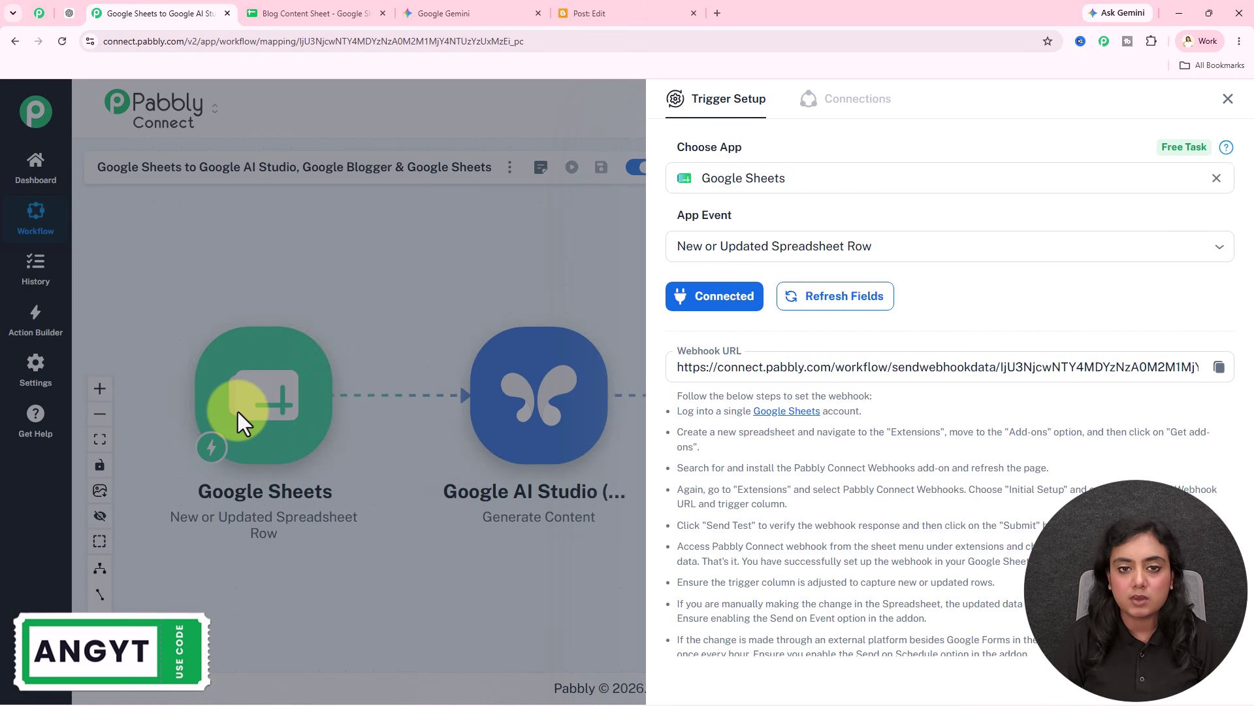
{"action": "left_click", "coordinate": [314, 12]}
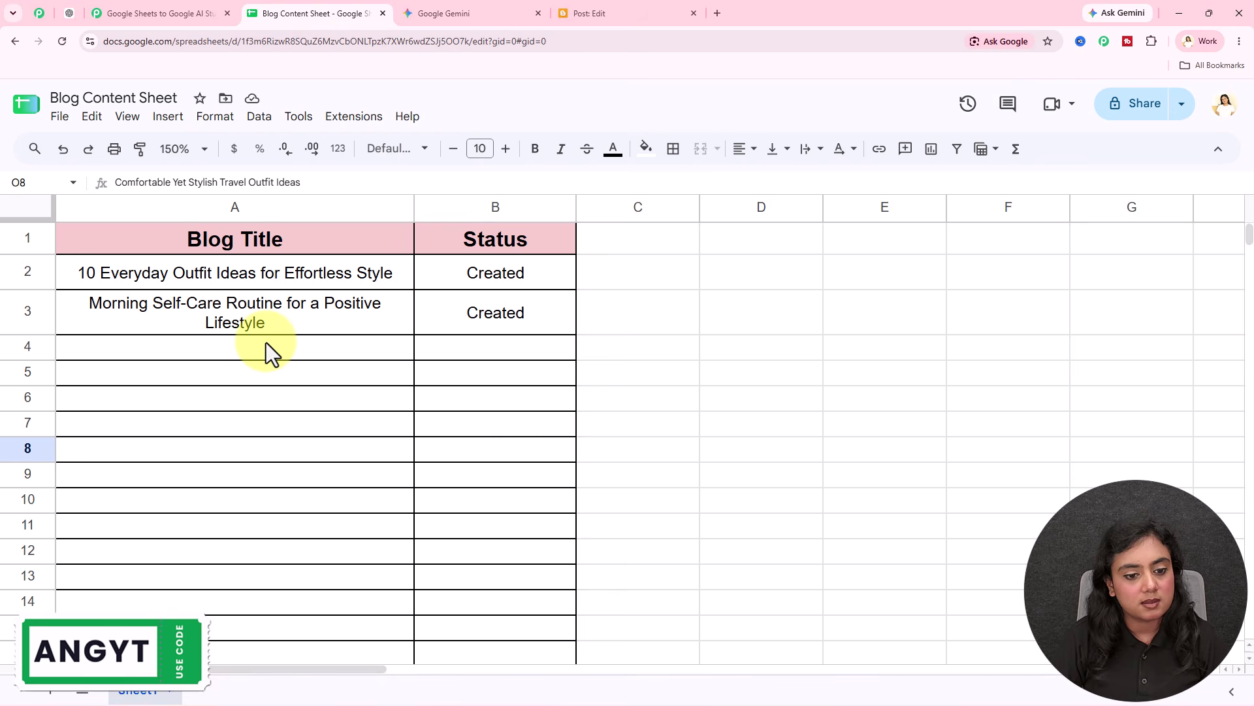
{"action": "left_click", "coordinate": [119, 11]}
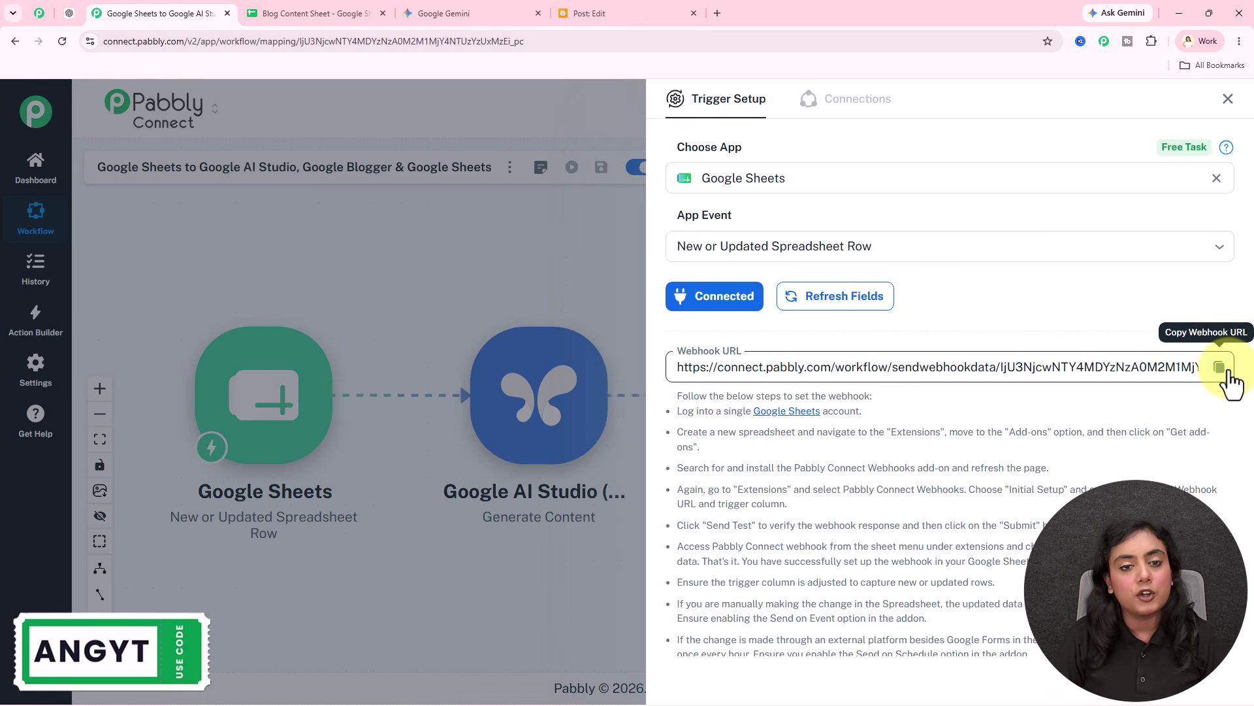
{"action": "left_click", "coordinate": [335, 21]}
{"action": "left_click", "coordinate": [353, 117]}
Step: Search the Marketplace for 'pabbl' to confirm Pabbly Connect Webhooks is already installed
{"action": "mouse_move", "coordinate": [551, 150]}
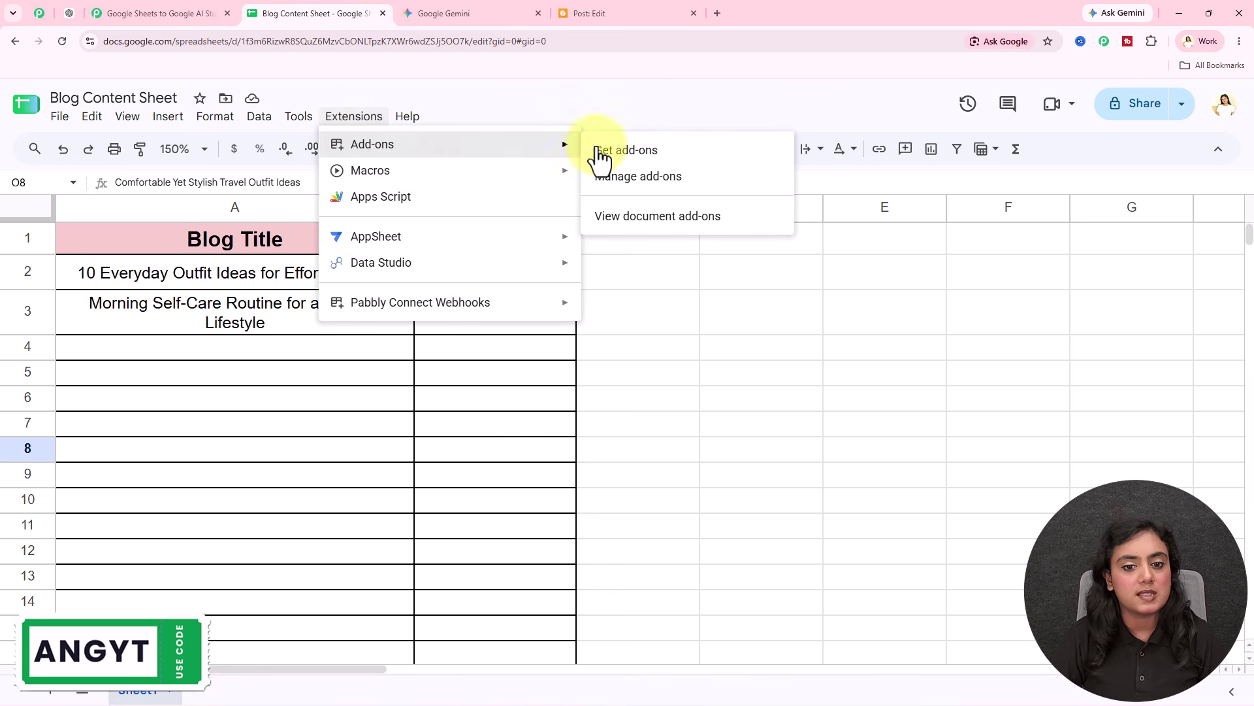
{"action": "left_click", "coordinate": [675, 153]}
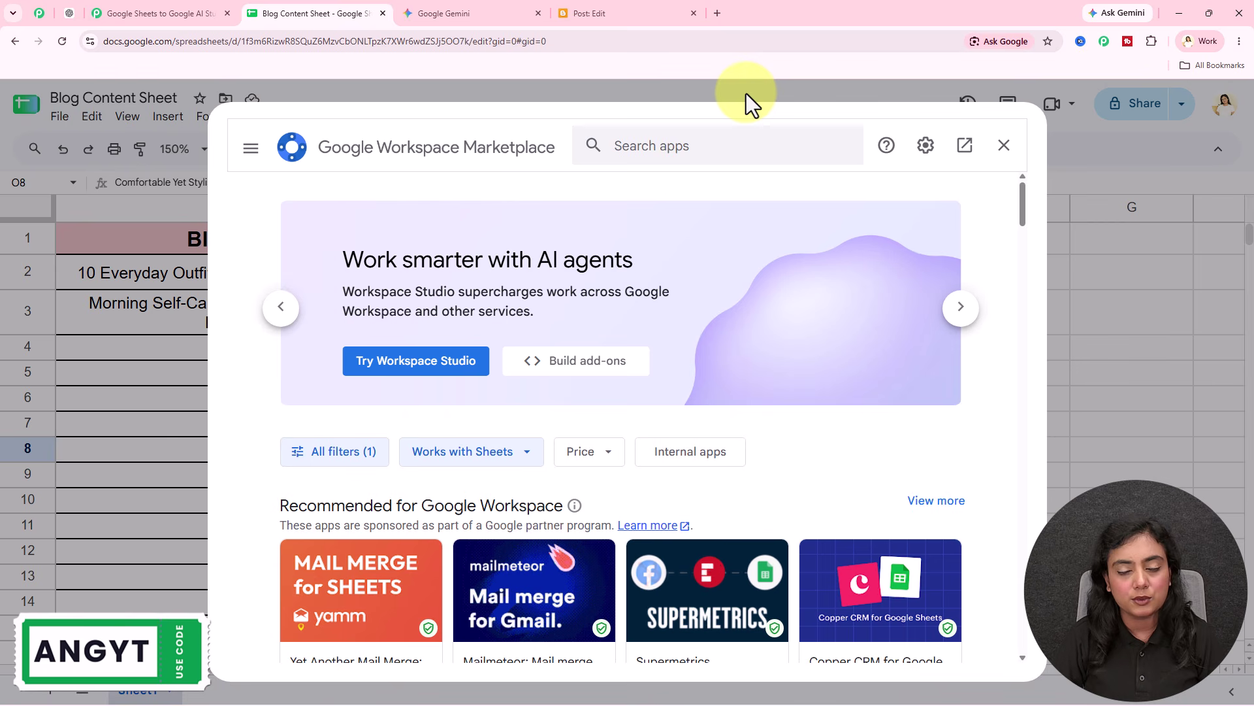
{"action": "left_click", "coordinate": [682, 144]}
{"action": "type", "text": "pabbl"}
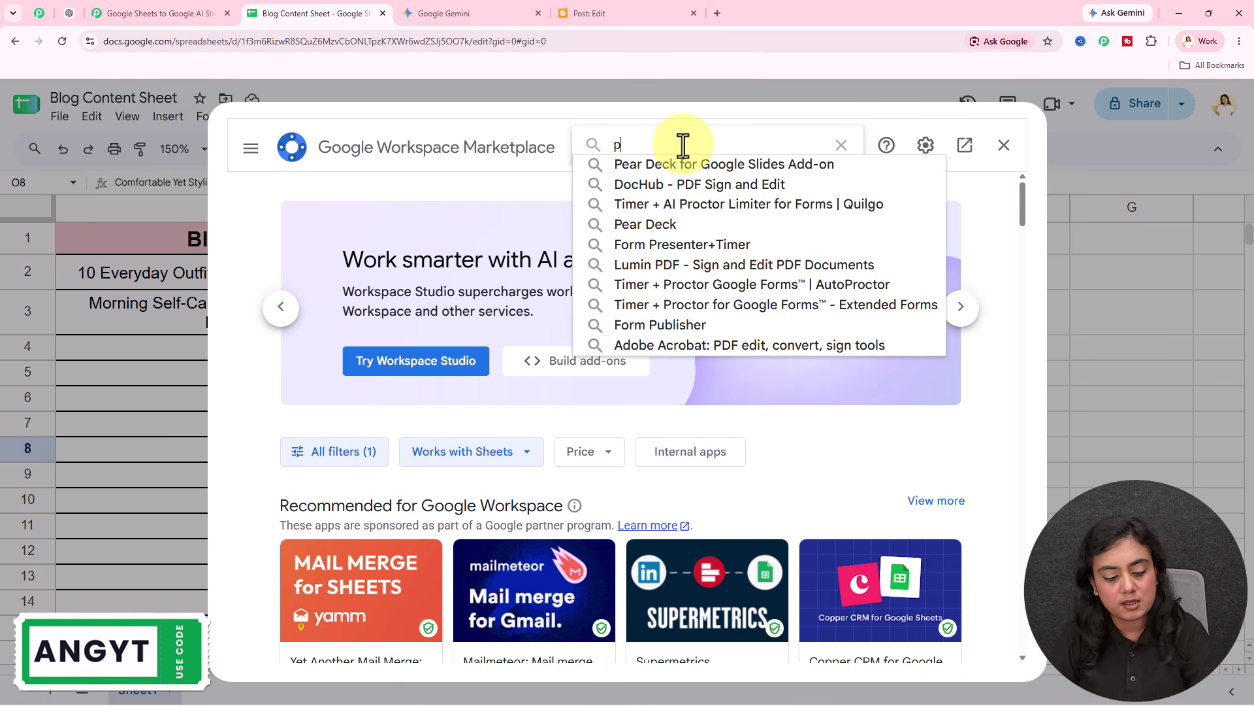
{"action": "left_click", "coordinate": [684, 167]}
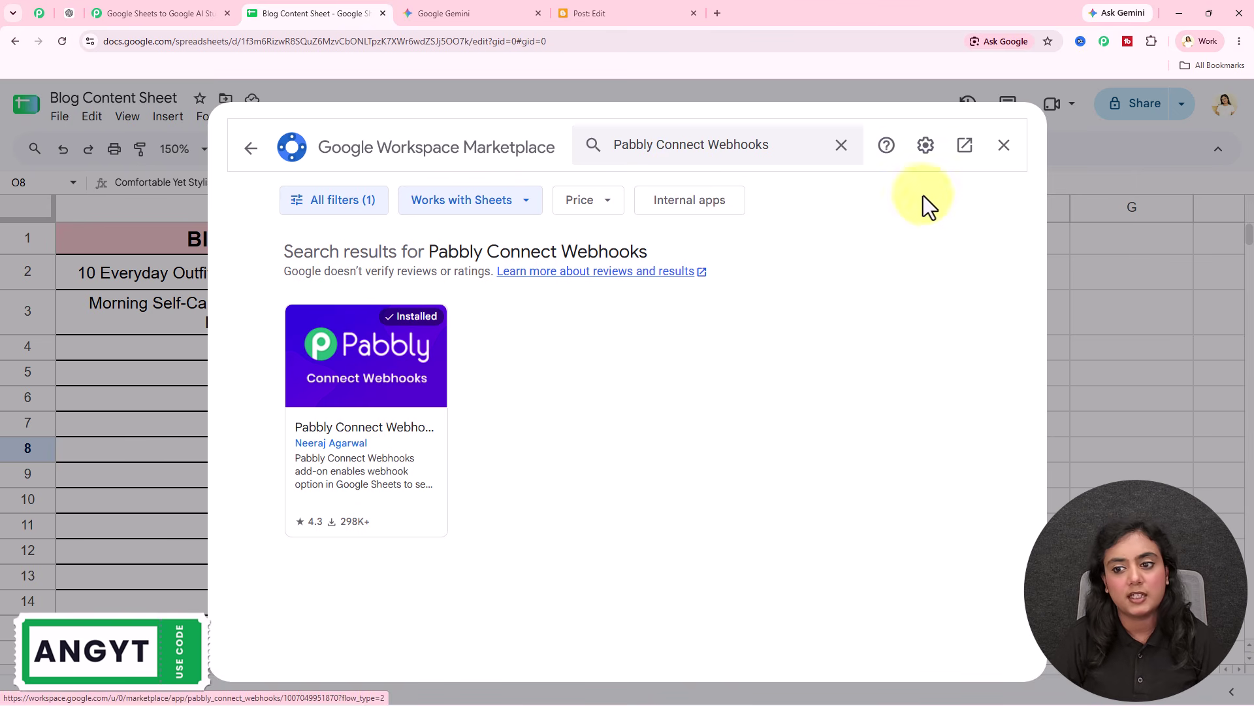
{"action": "left_click", "coordinate": [1007, 151]}
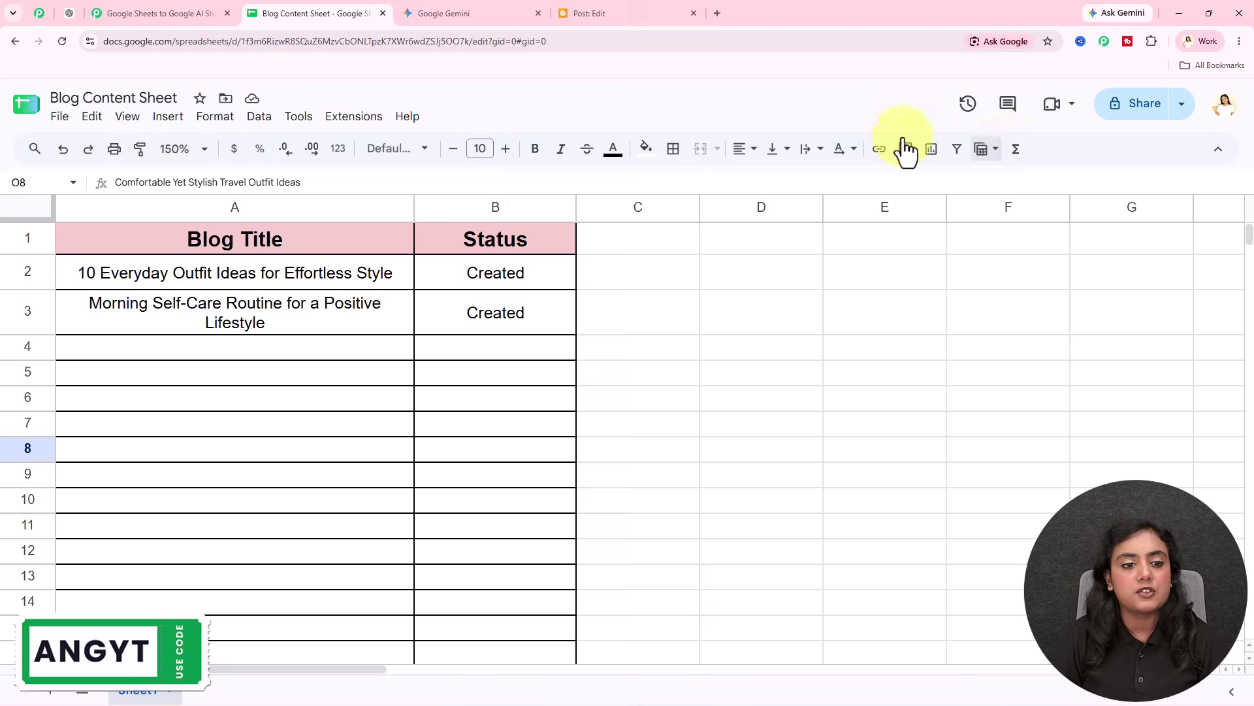
Step: Launch the Pabbly Connect Webhooks add-on's Initial Setup from Extensions
{"action": "left_click", "coordinate": [334, 119]}
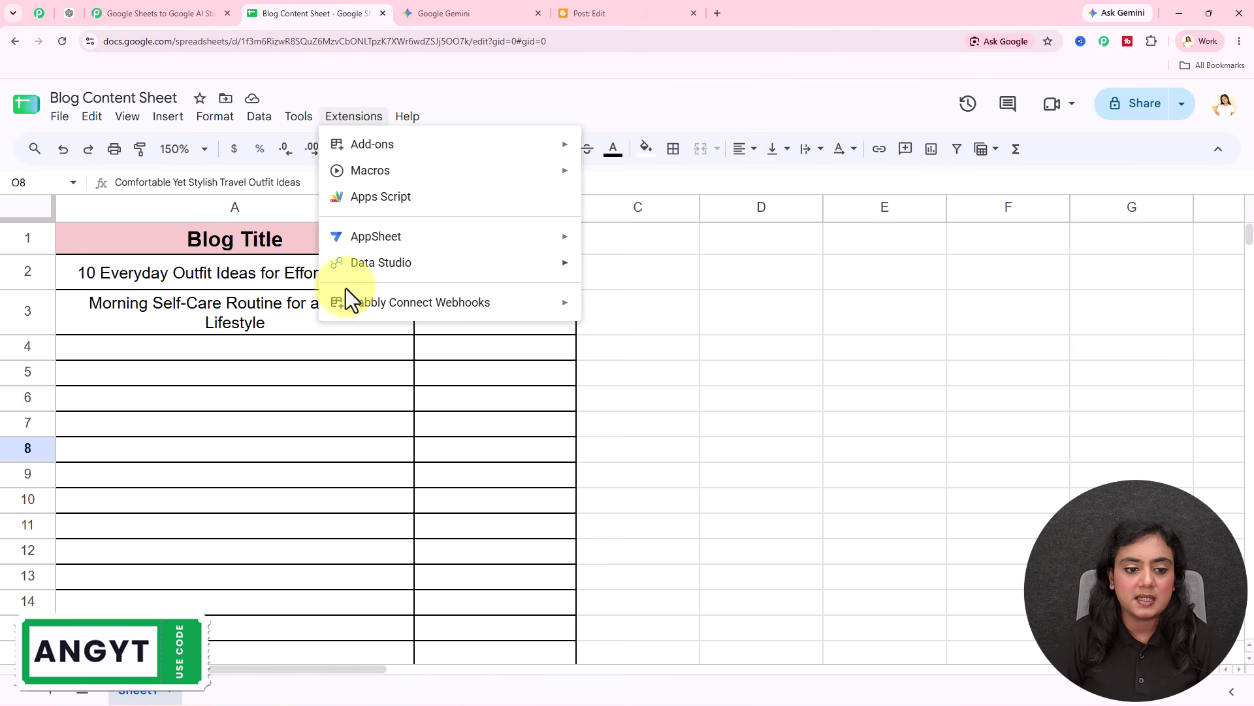
{"action": "mouse_move", "coordinate": [512, 322]}
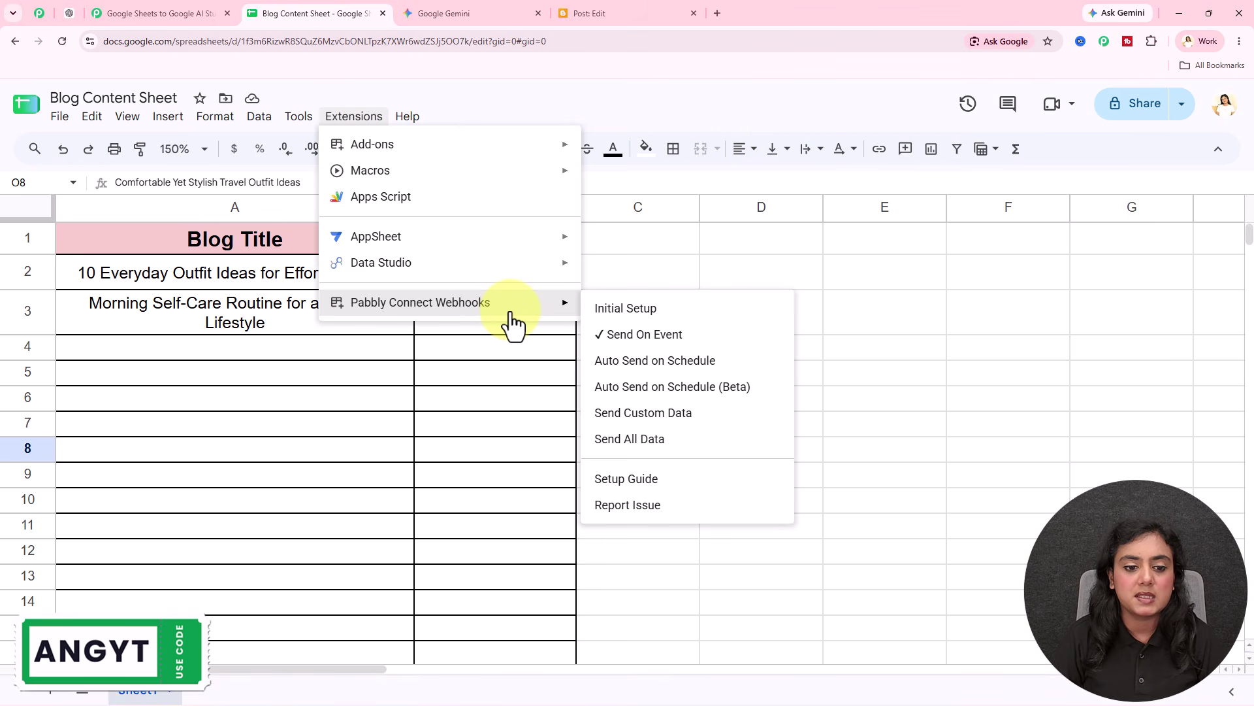
{"action": "left_click", "coordinate": [647, 310]}
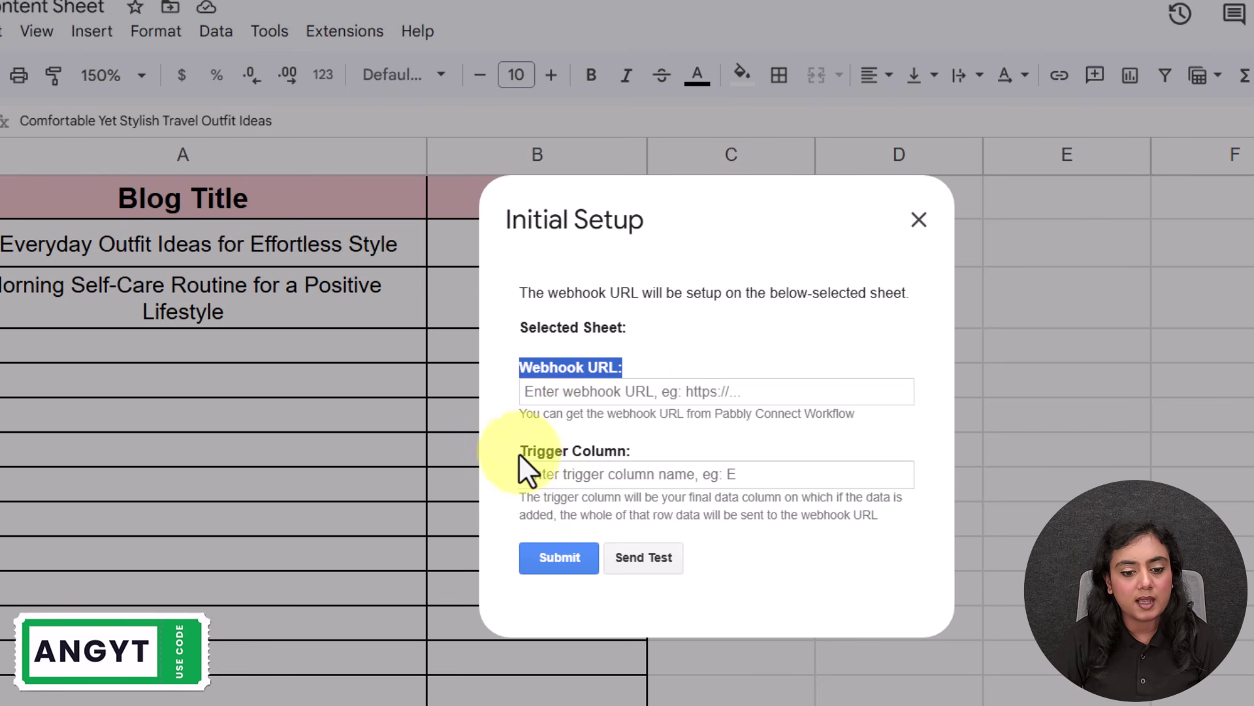
Step: Replace the Webhook URL field's contents with the copied Pabbly webhook URL
{"action": "left_click_drag", "start_coordinate": [519, 453], "coordinate": [652, 445]}
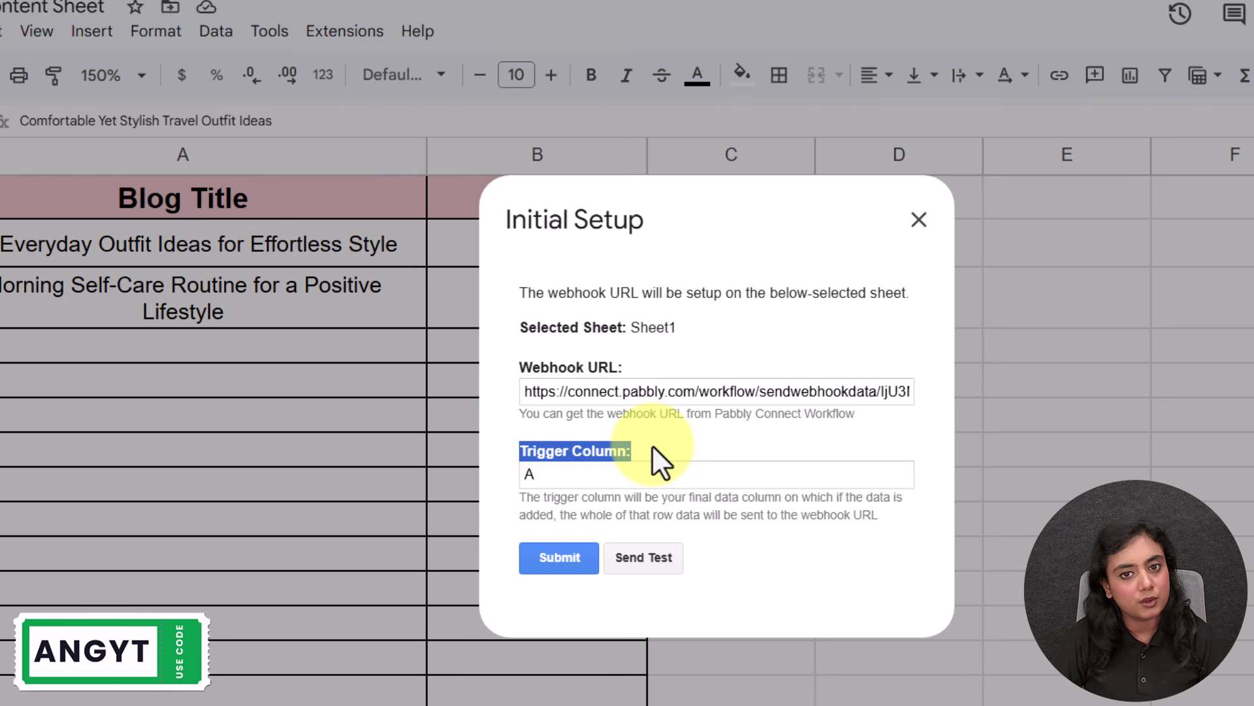
{"action": "left_click", "coordinate": [674, 385]}
{"action": "key", "text": "ctrl+a"}
{"action": "key", "text": "BackSpace"}
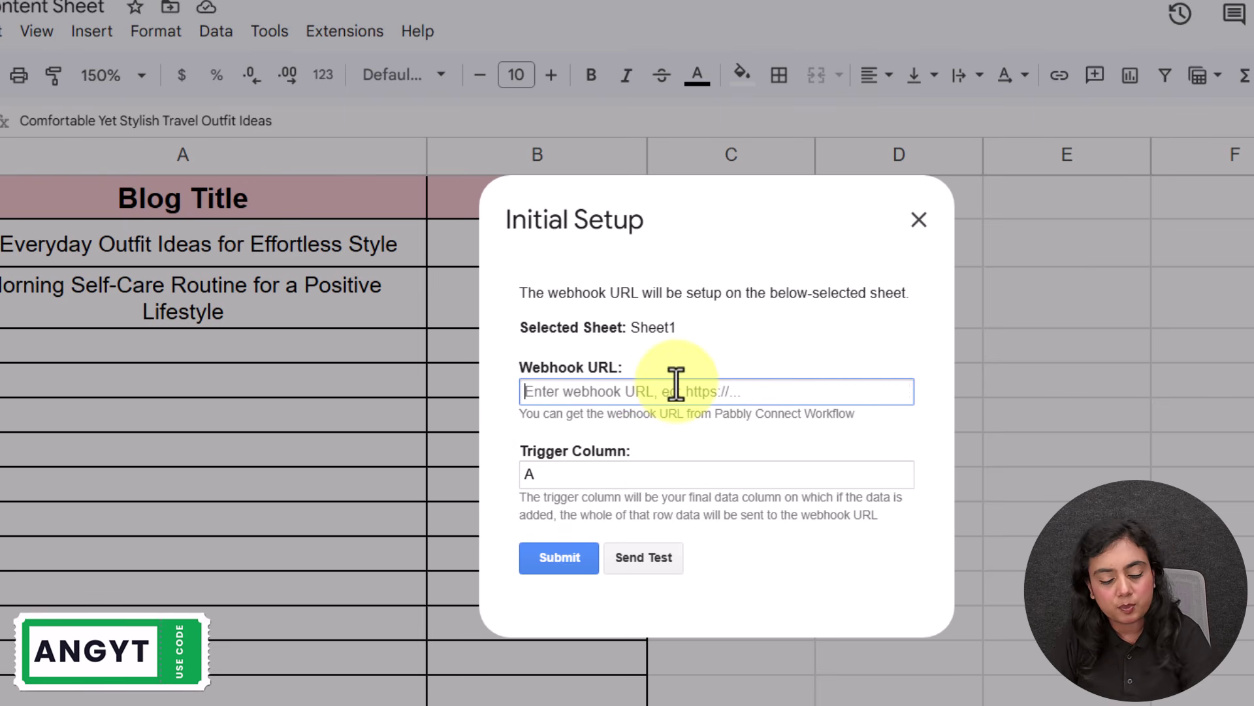
{"action": "left_click", "coordinate": [660, 450]}
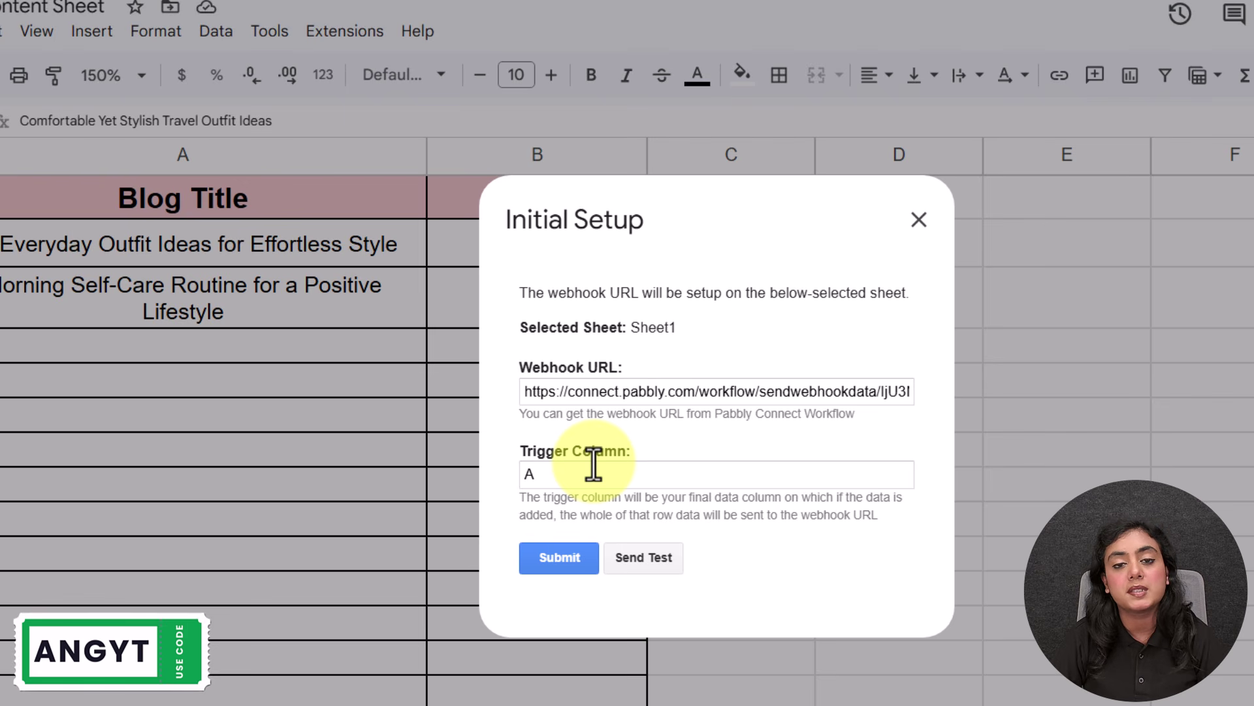
Step: Submit the Sheet1 setup with trigger column A and close the dialog after success
{"action": "left_click", "coordinate": [561, 560]}
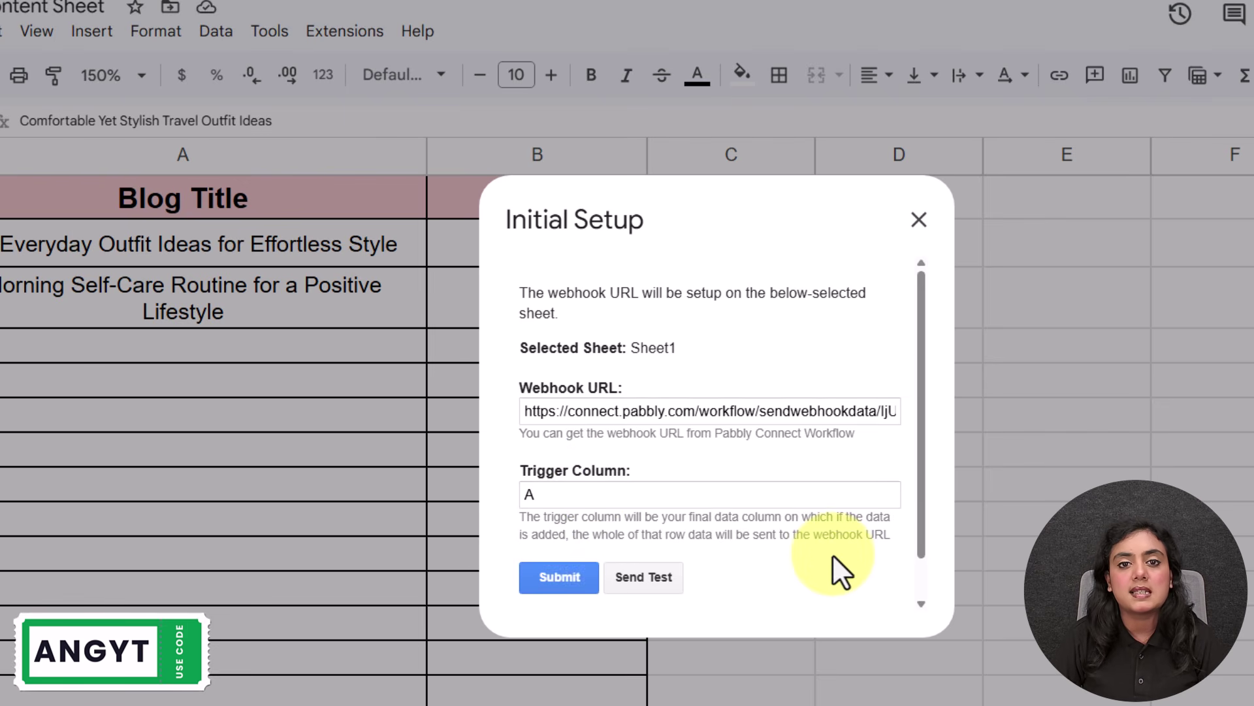
{"action": "left_click_drag", "start_coordinate": [762, 575], "coordinate": [514, 575]}
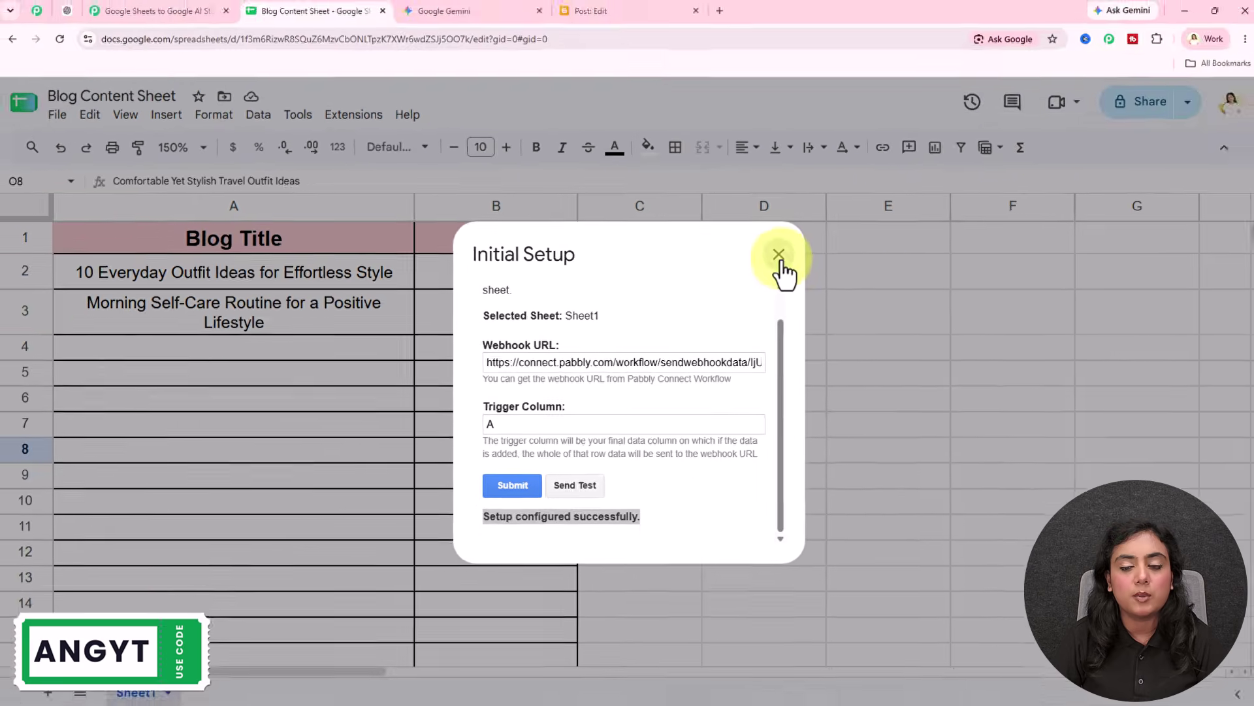
{"action": "left_click", "coordinate": [919, 219]}
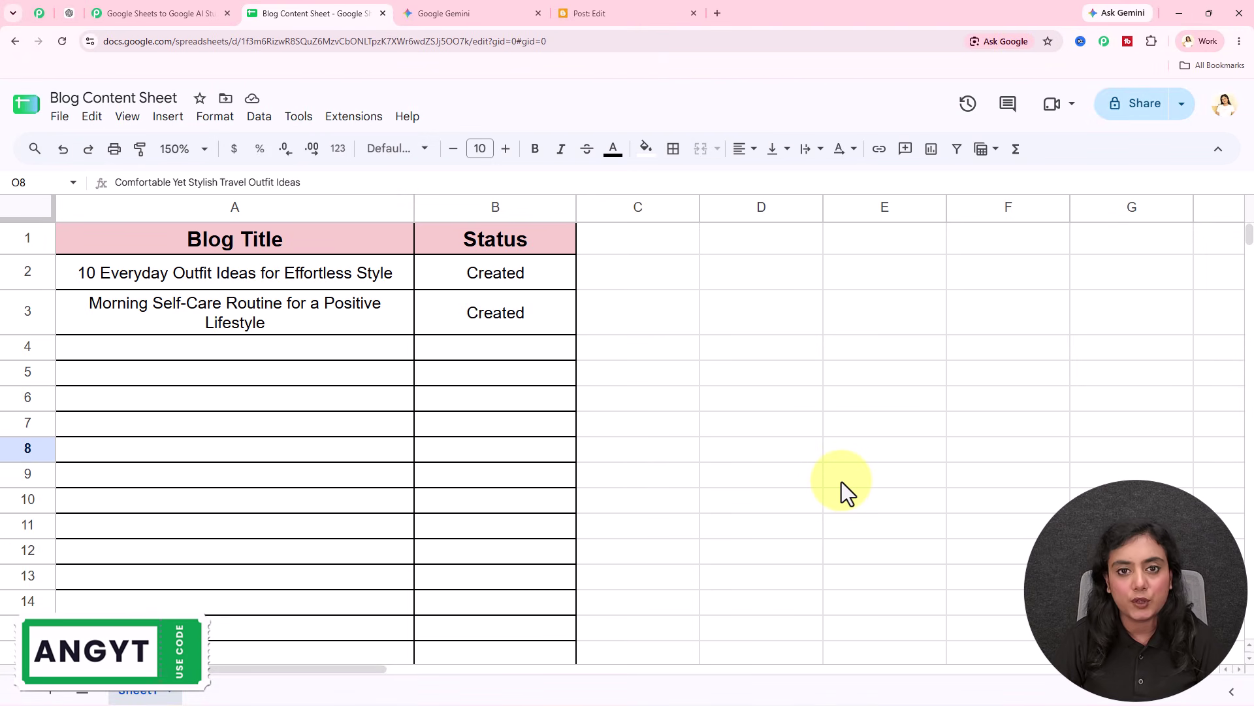
{"action": "left_click", "coordinate": [350, 118]}
{"action": "mouse_move", "coordinate": [378, 307]}
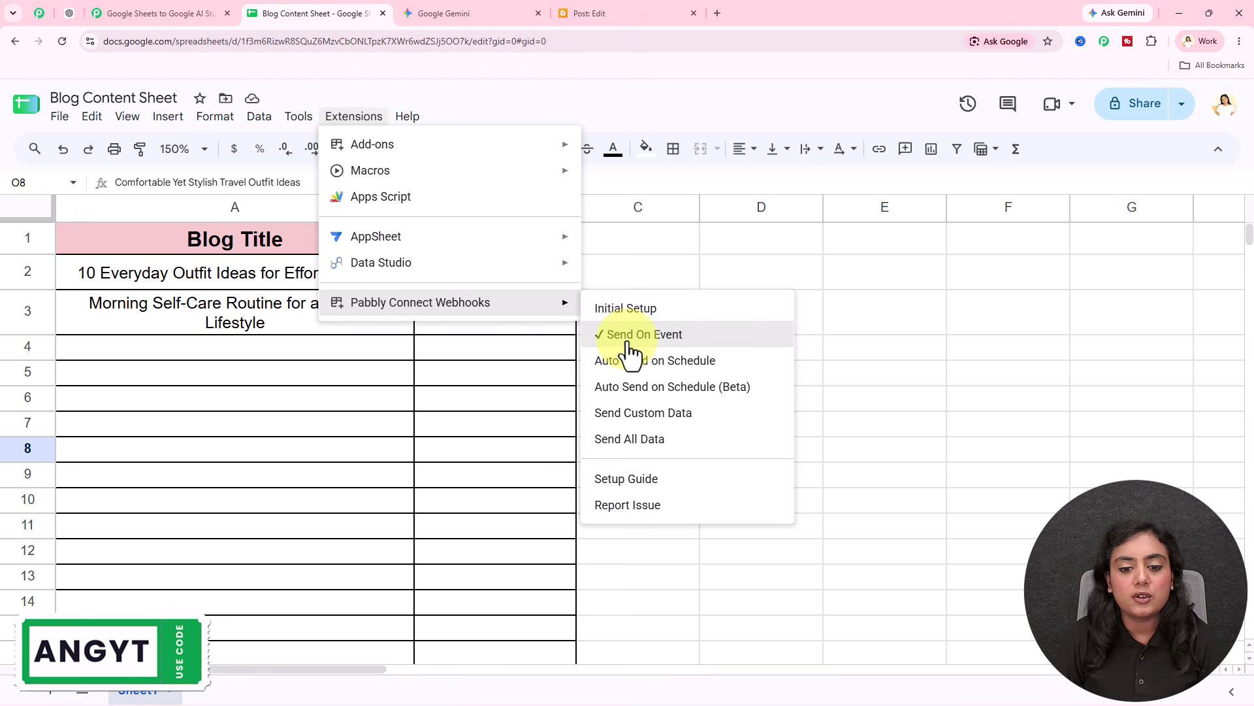
{"action": "left_click", "coordinate": [468, 390]}
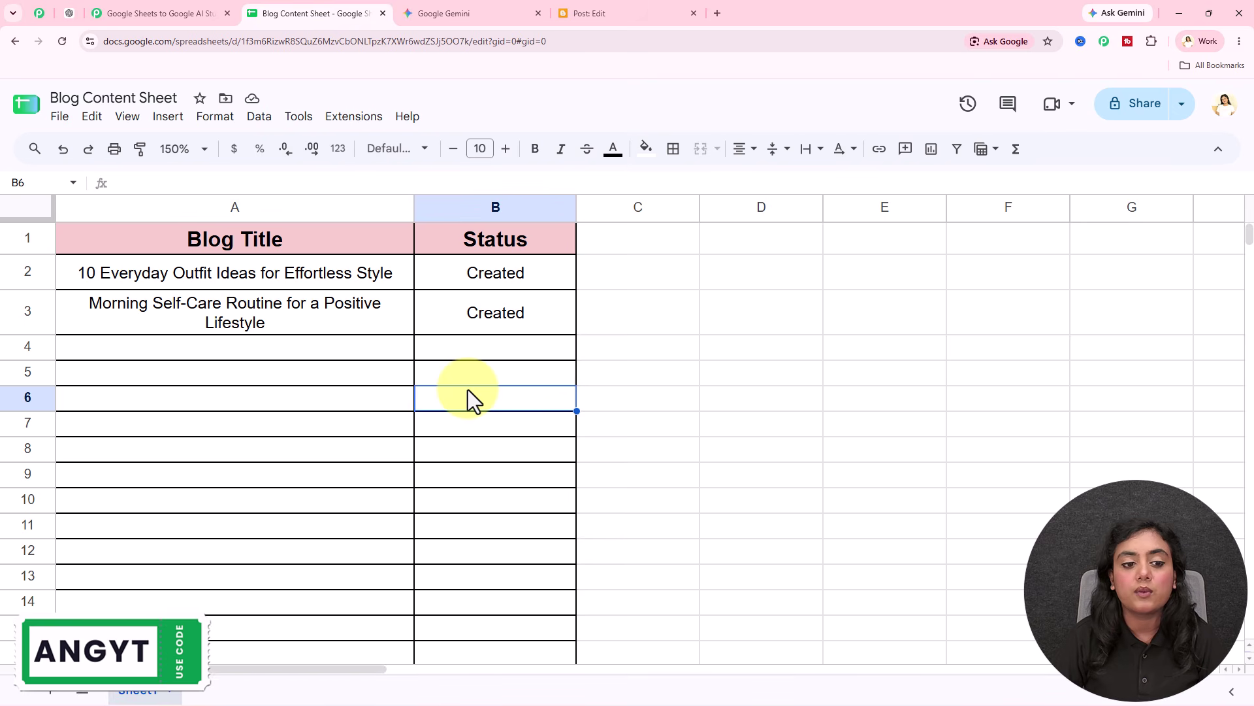
{"action": "left_click", "coordinate": [353, 355]}
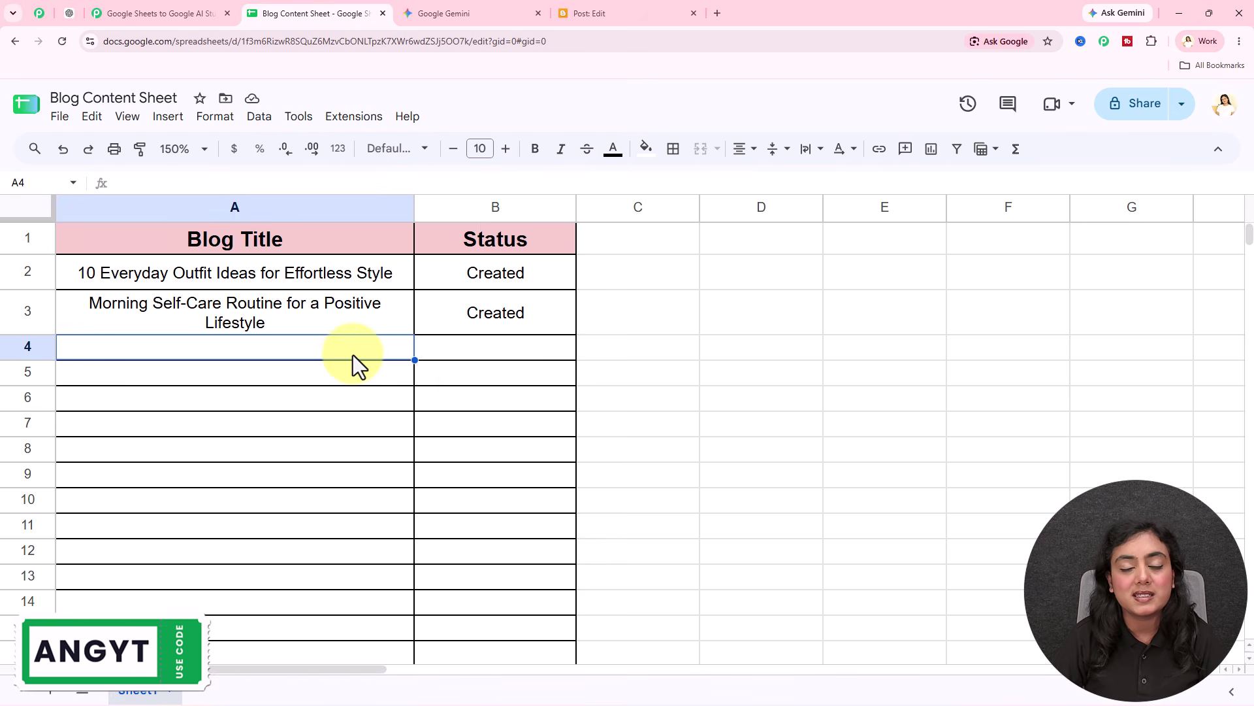
Step: Re-capture the Google Sheets trigger's webhook response, confirming Yes, then return to the sheet
{"action": "left_click", "coordinate": [175, 13]}
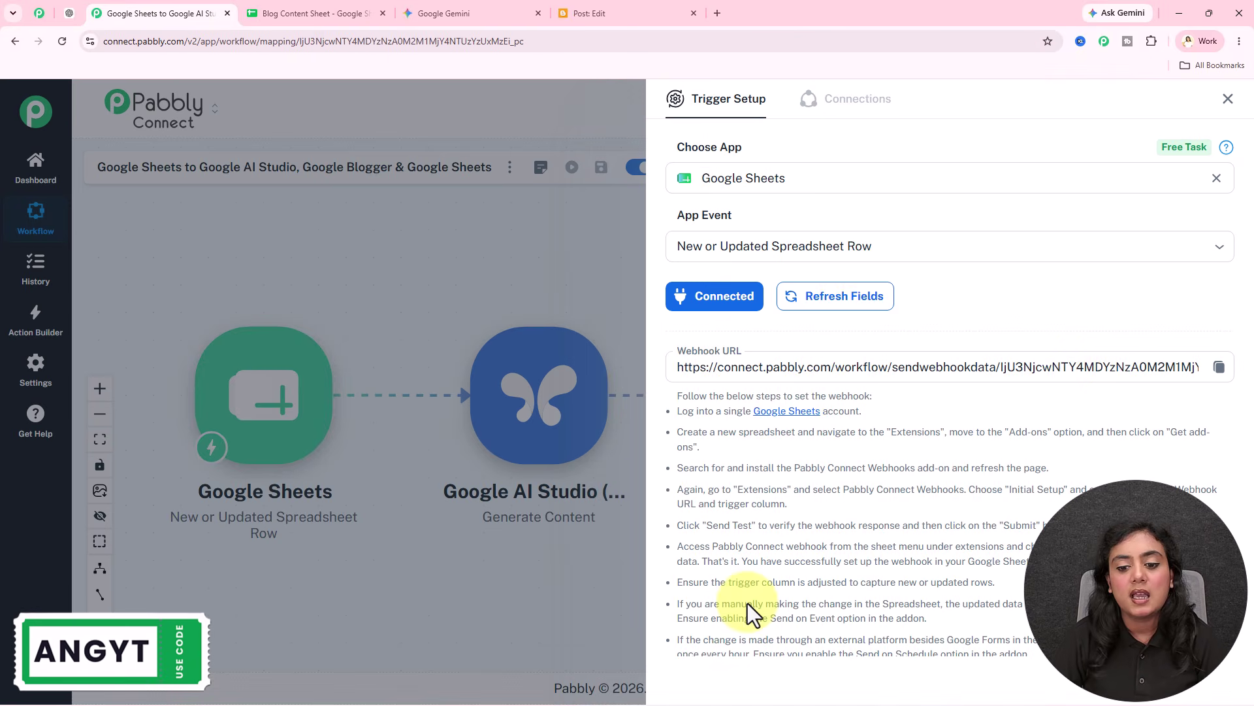
{"action": "scroll", "coordinate": [833, 330], "scroll_direction": "down", "scroll_amount": 4}
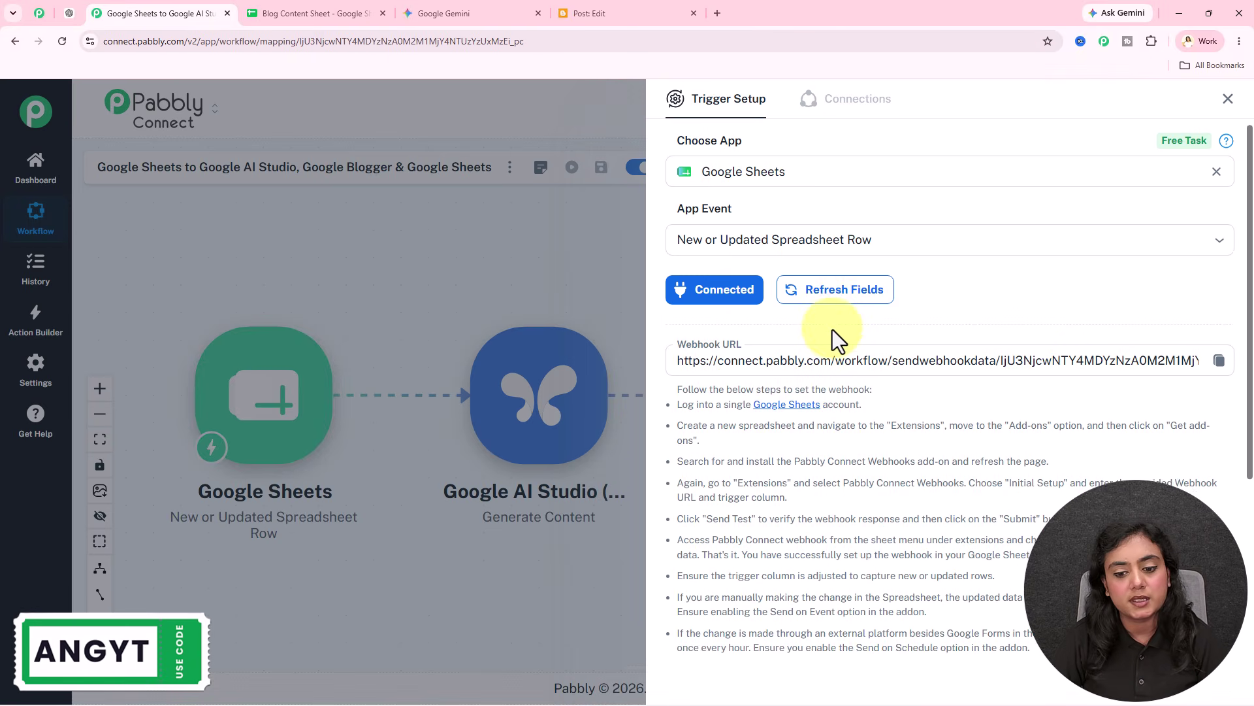
{"action": "left_click", "coordinate": [759, 517]}
{"action": "left_click", "coordinate": [708, 440]}
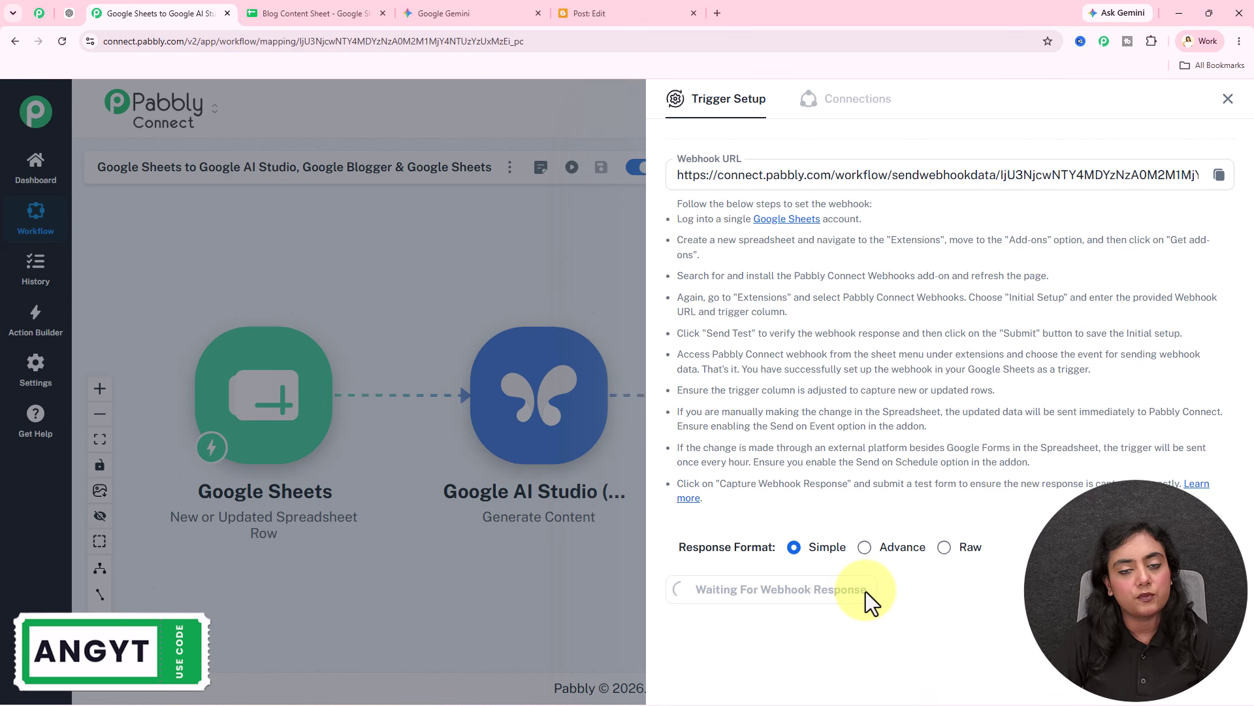
{"action": "scroll", "coordinate": [1023, 520], "scroll_direction": "up", "scroll_amount": 3}
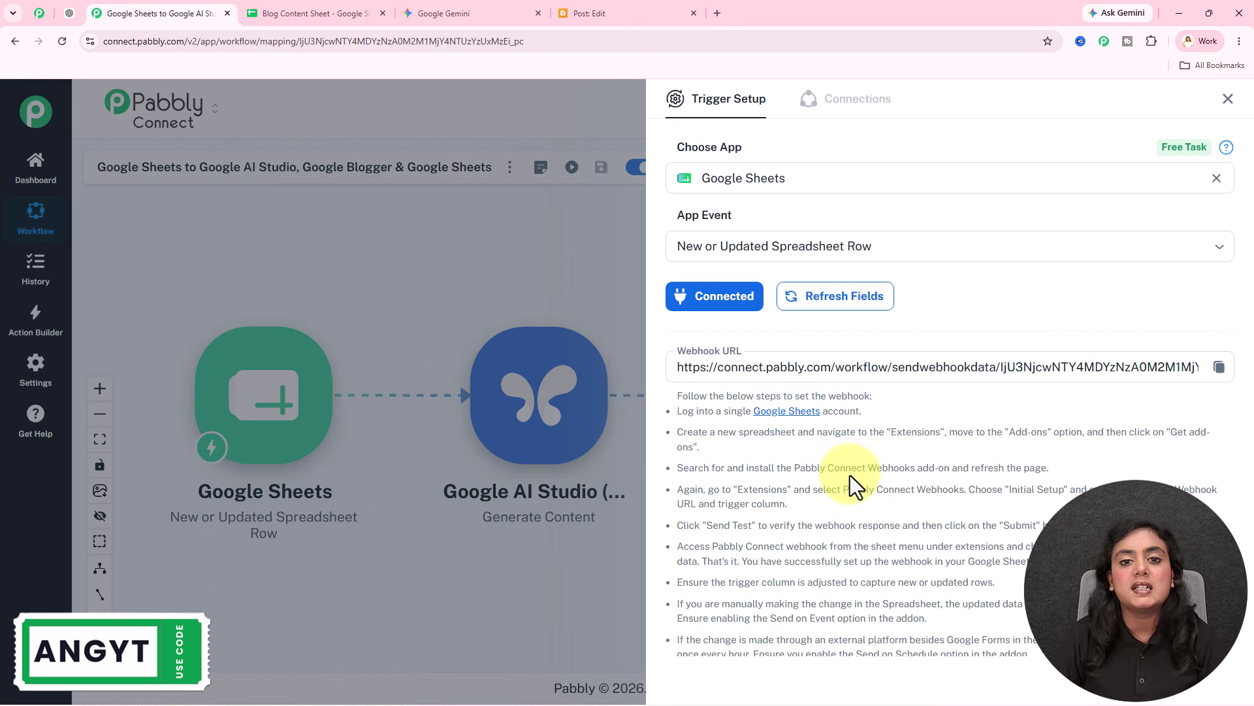
{"action": "left_click", "coordinate": [308, 15]}
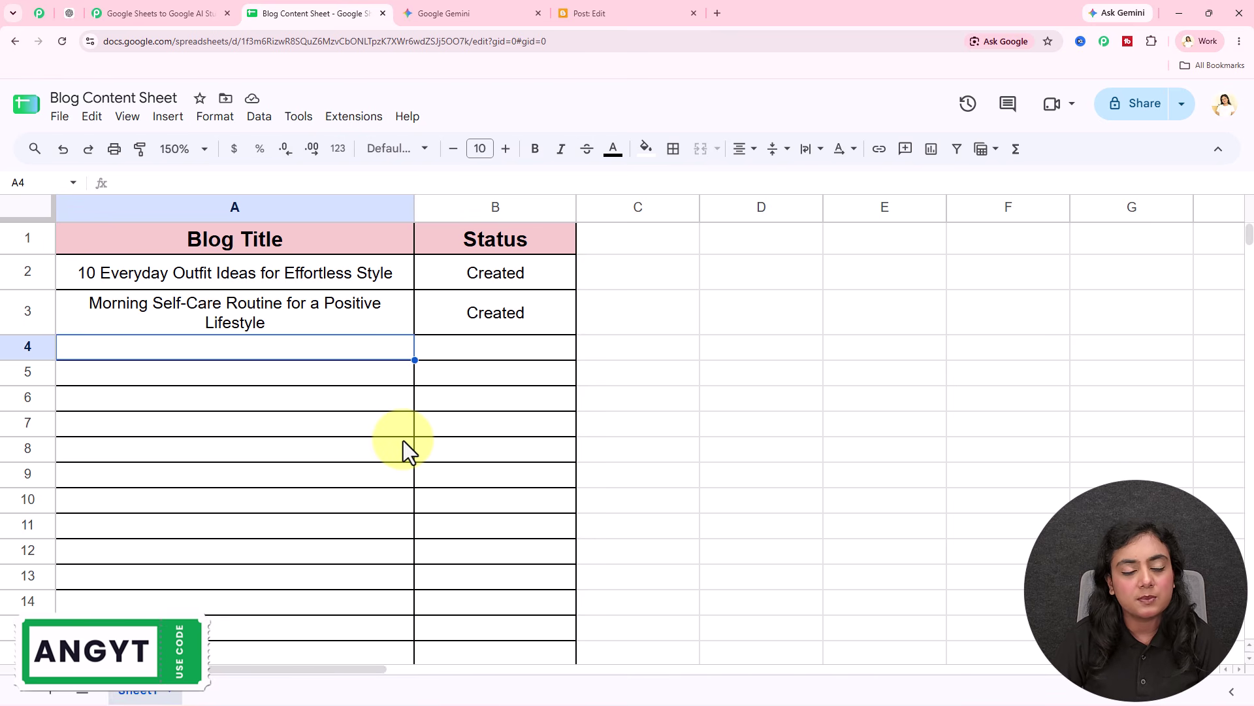
Step: Enter 'Comfortable Yet Stylish Travel Outfit Ideas' in A4 and return to the workflow
{"action": "left_click", "coordinate": [174, 13]}
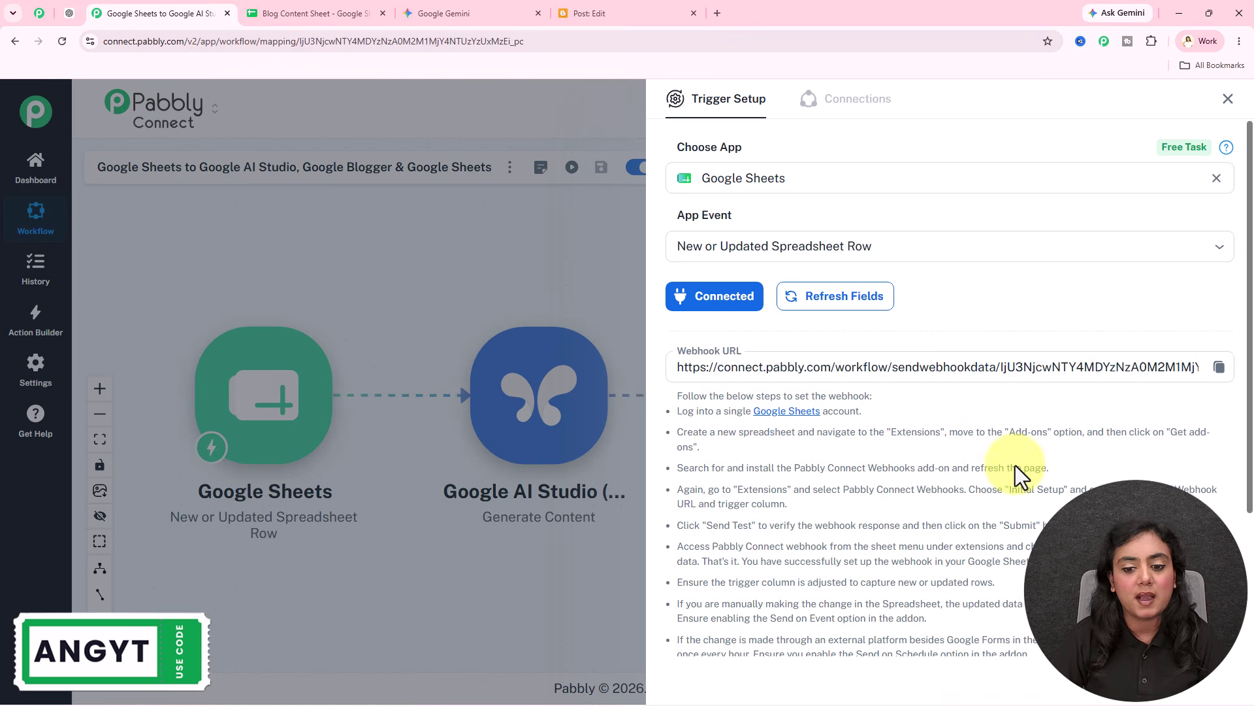
{"action": "scroll", "coordinate": [1015, 465], "scroll_direction": "down", "scroll_amount": 3}
{"action": "left_click", "coordinate": [339, 12]}
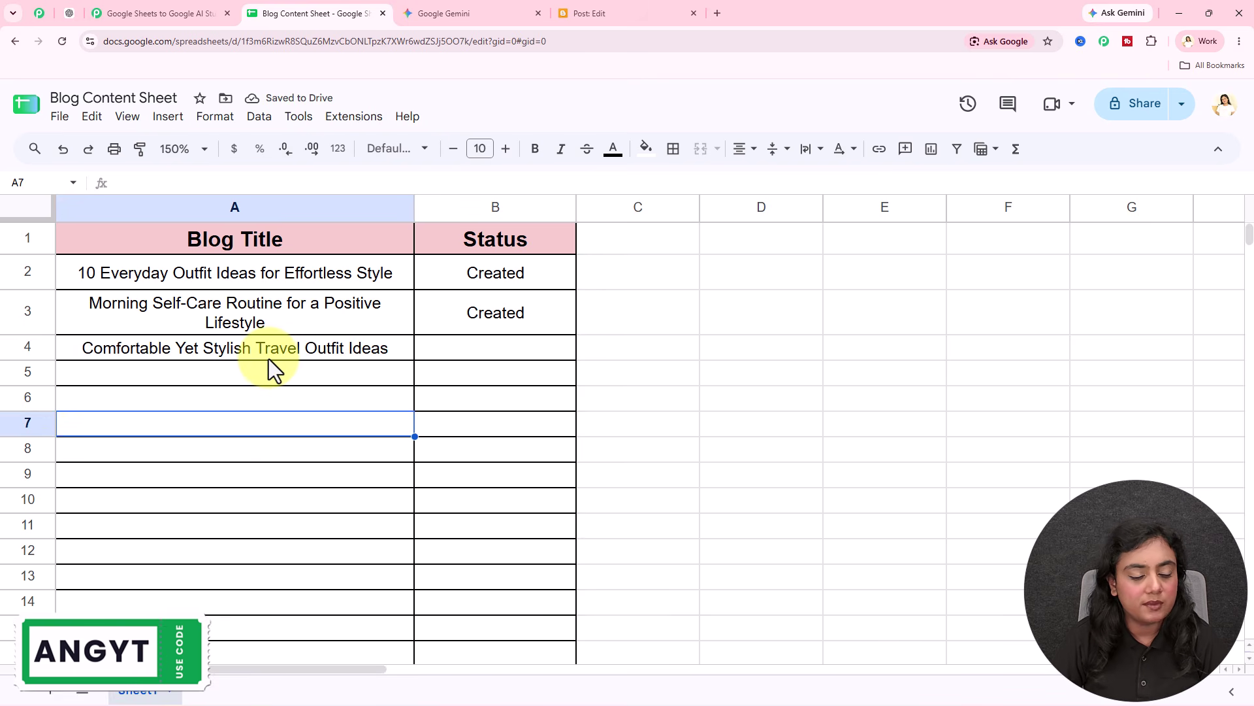
{"action": "left_click", "coordinate": [261, 396]}
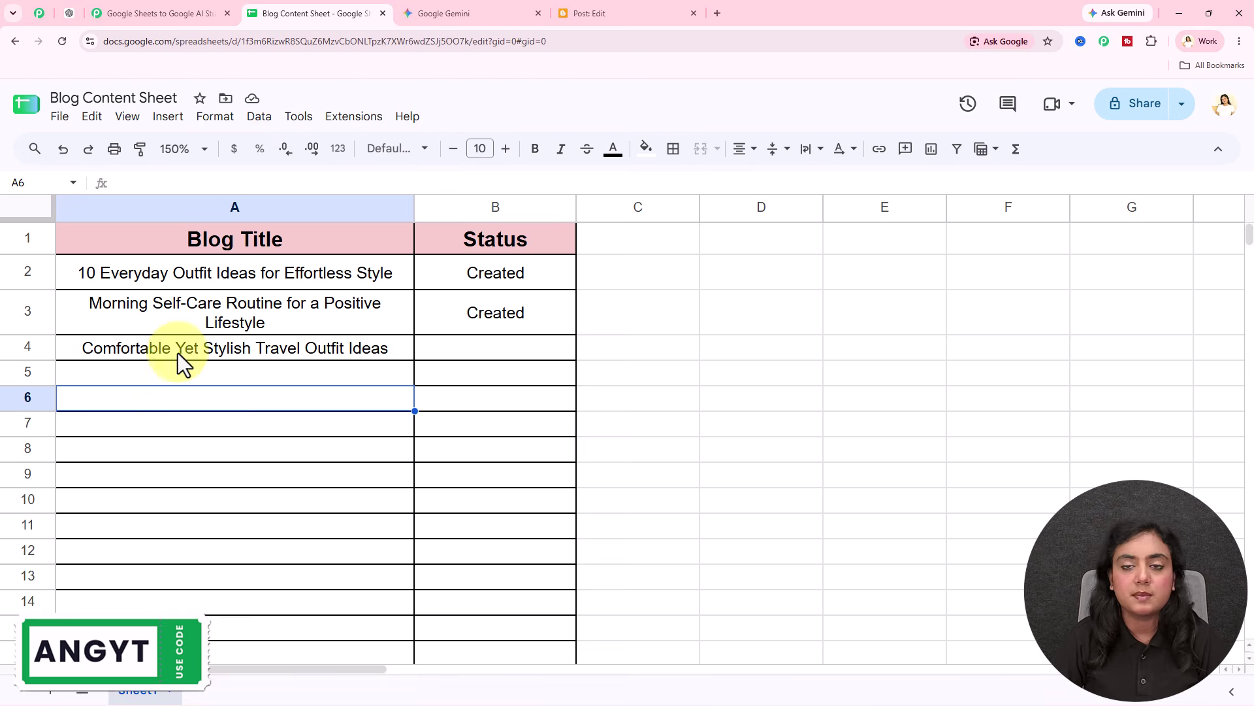
{"action": "left_click", "coordinate": [179, 3]}
Step: Verify the captured Blog Title at RowIndex 4 from Sheet1, then close Trigger Setup
{"action": "scroll", "coordinate": [1017, 421], "scroll_direction": "down", "scroll_amount": 8}
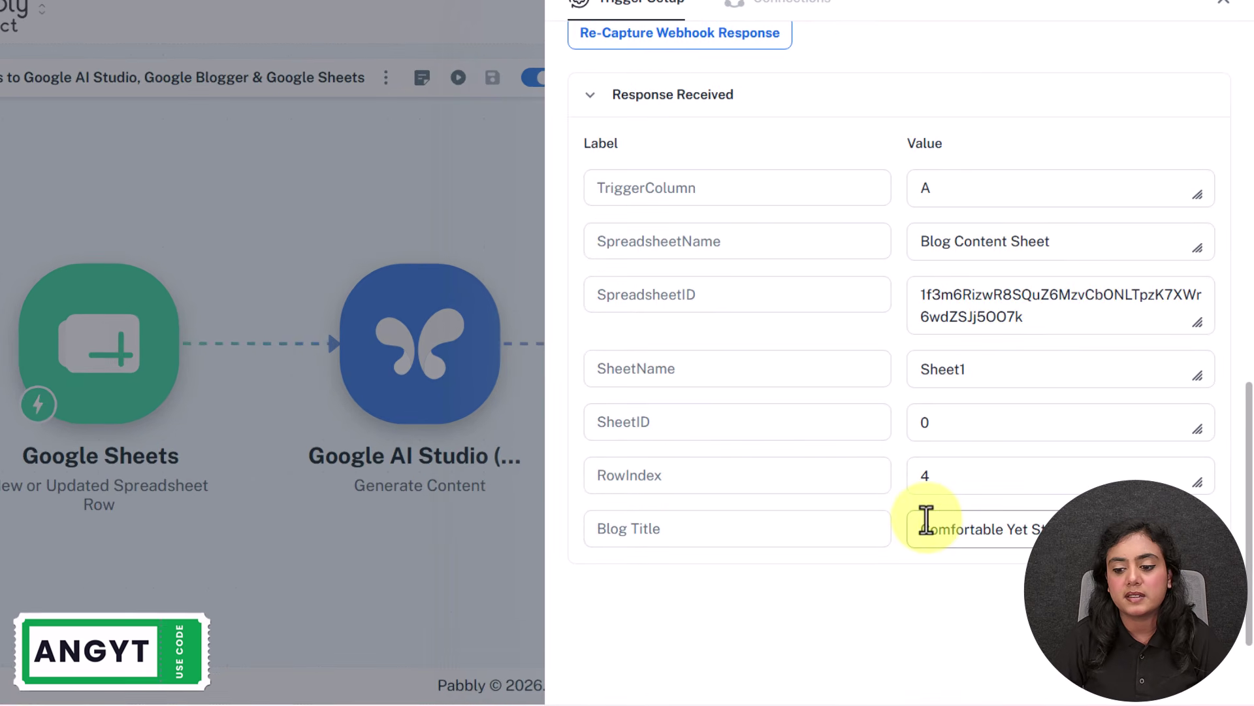
{"action": "left_click", "coordinate": [927, 528]}
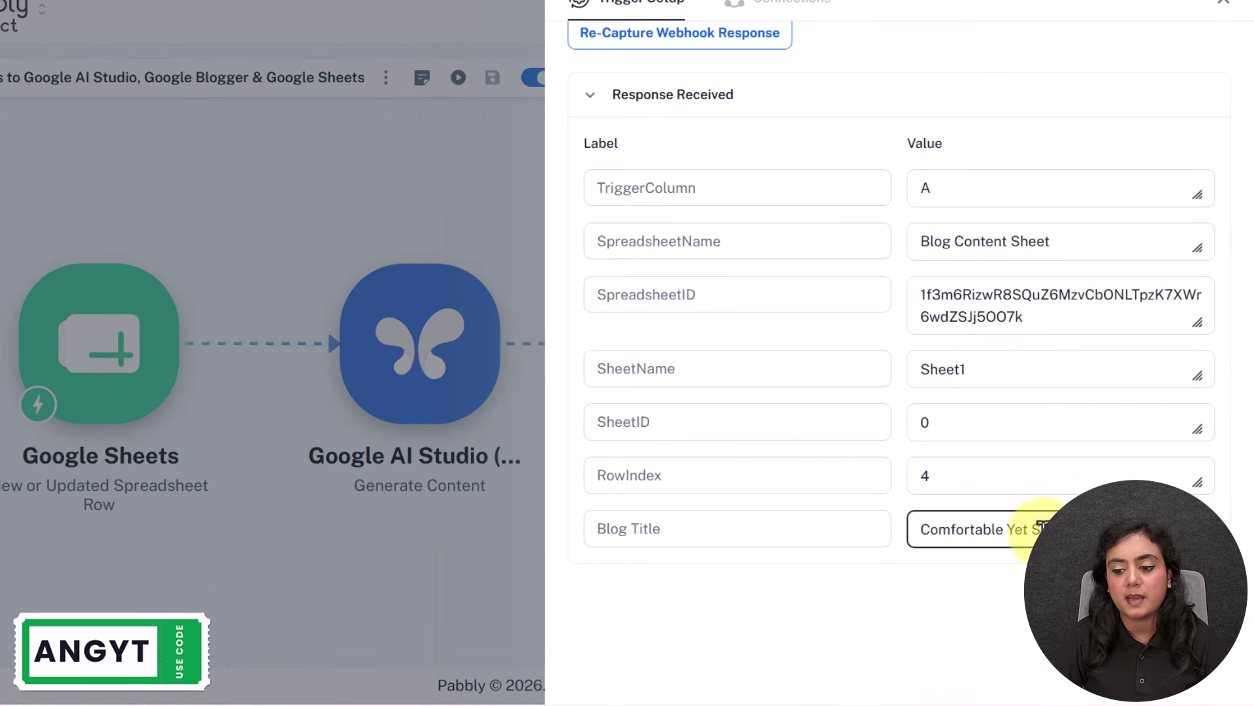
{"action": "key", "text": "ctrl+a"}
{"action": "left_click", "coordinate": [1132, 336]}
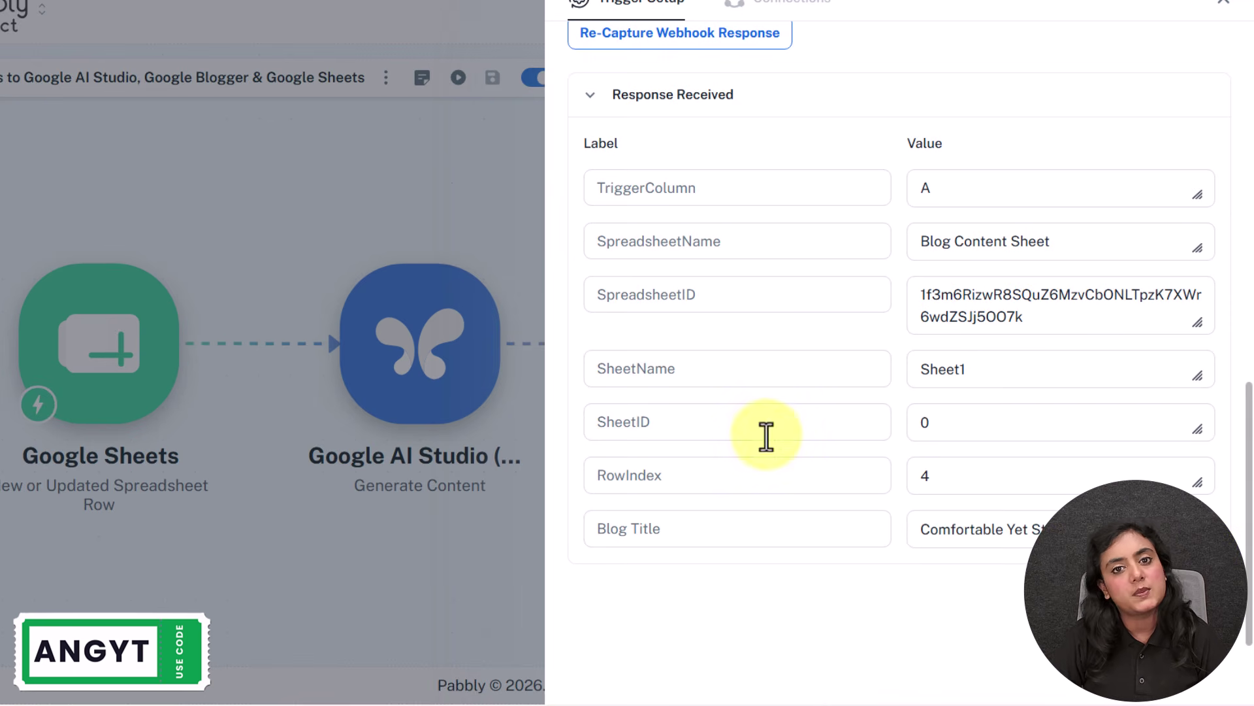
{"action": "left_click", "coordinate": [1223, 3]}
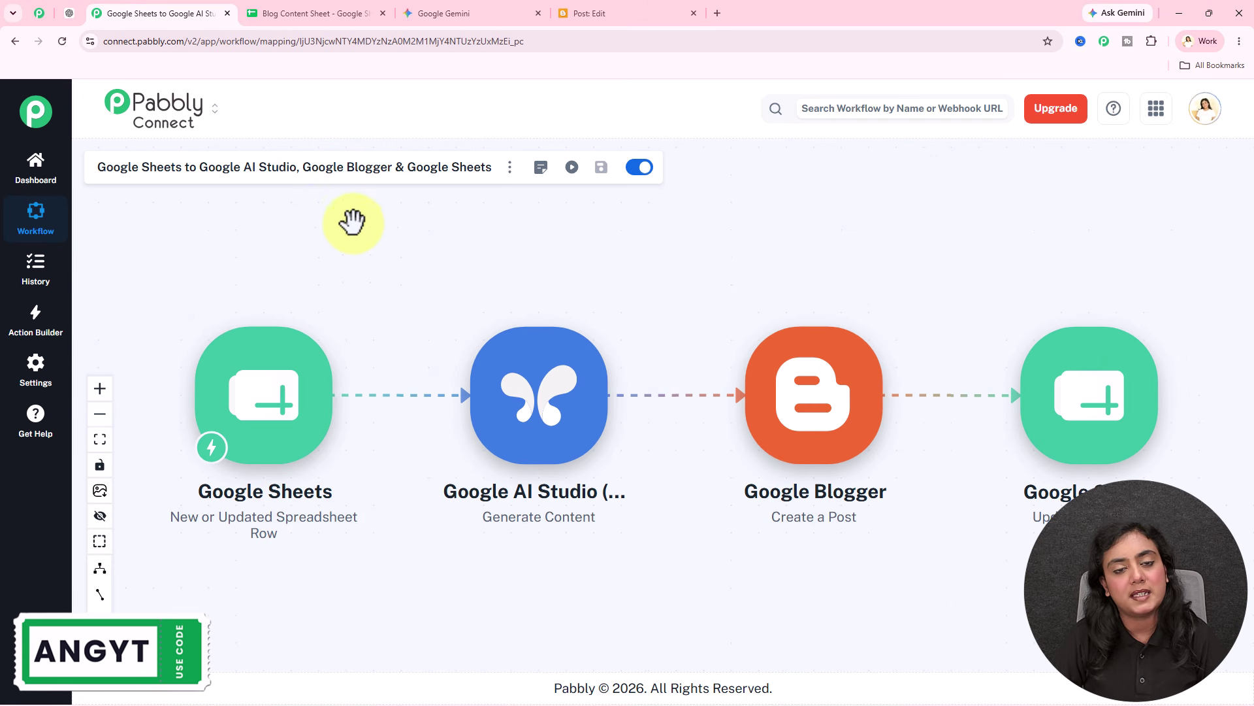
Step: Add a new Google AI Studio (Gemini) connection and begin creating an API key in AI Studio
{"action": "left_click", "coordinate": [532, 413]}
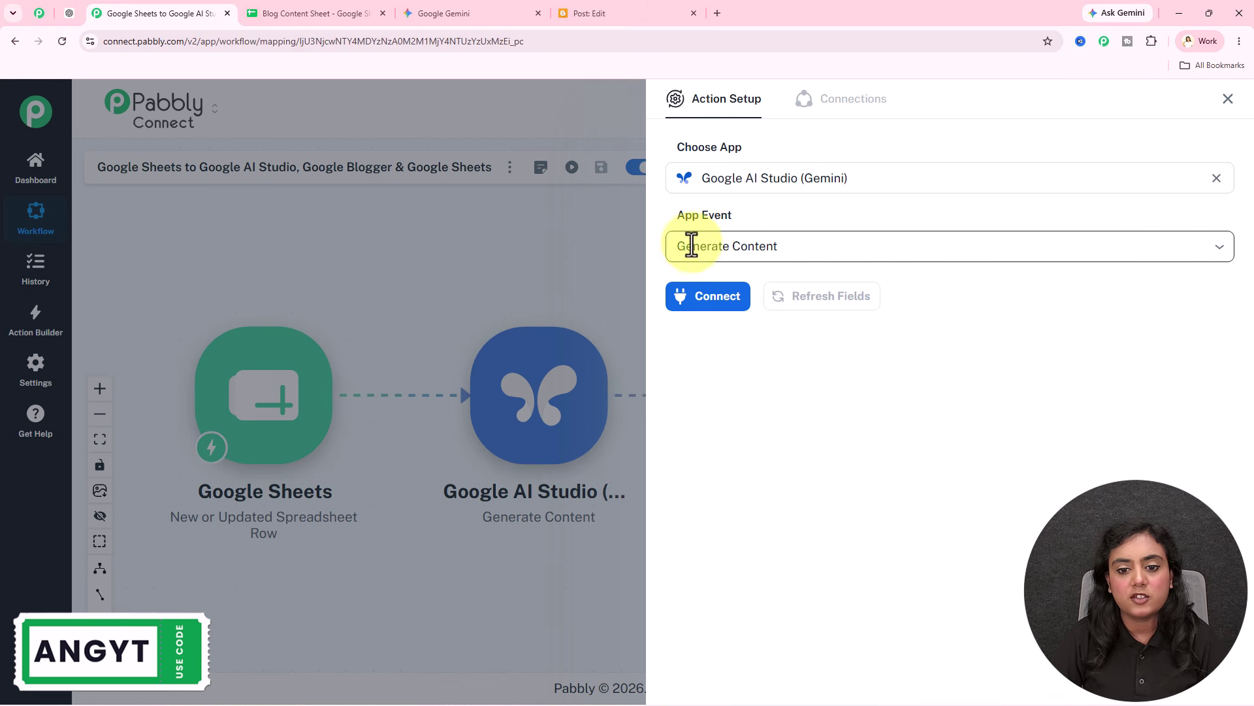
{"action": "left_click", "coordinate": [697, 314]}
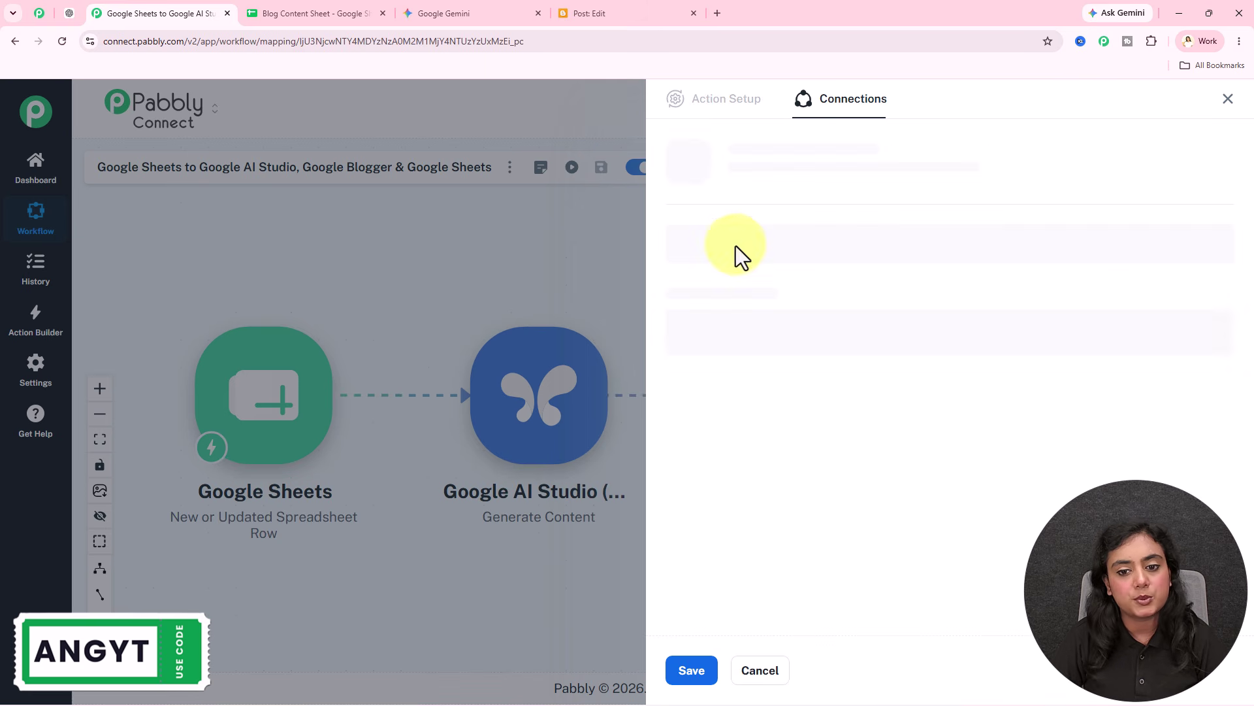
{"action": "left_click", "coordinate": [745, 226]}
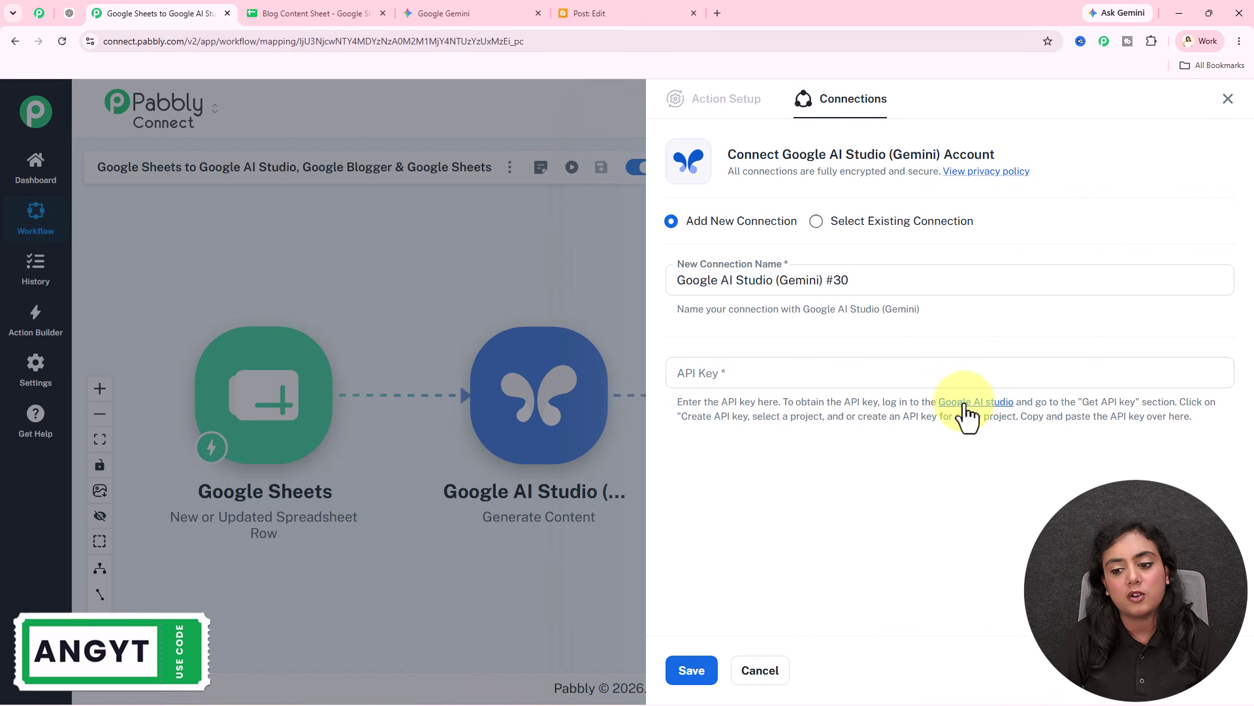
{"action": "left_click", "coordinate": [966, 402]}
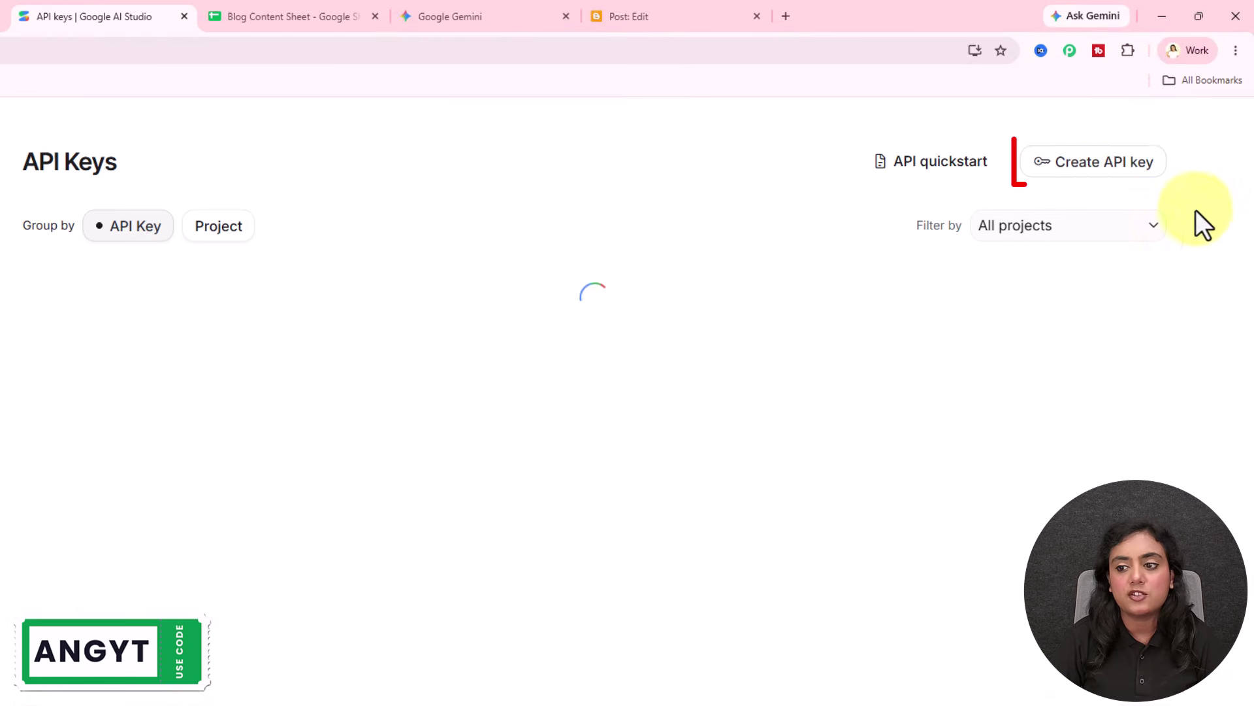
{"action": "left_click", "coordinate": [1095, 166]}
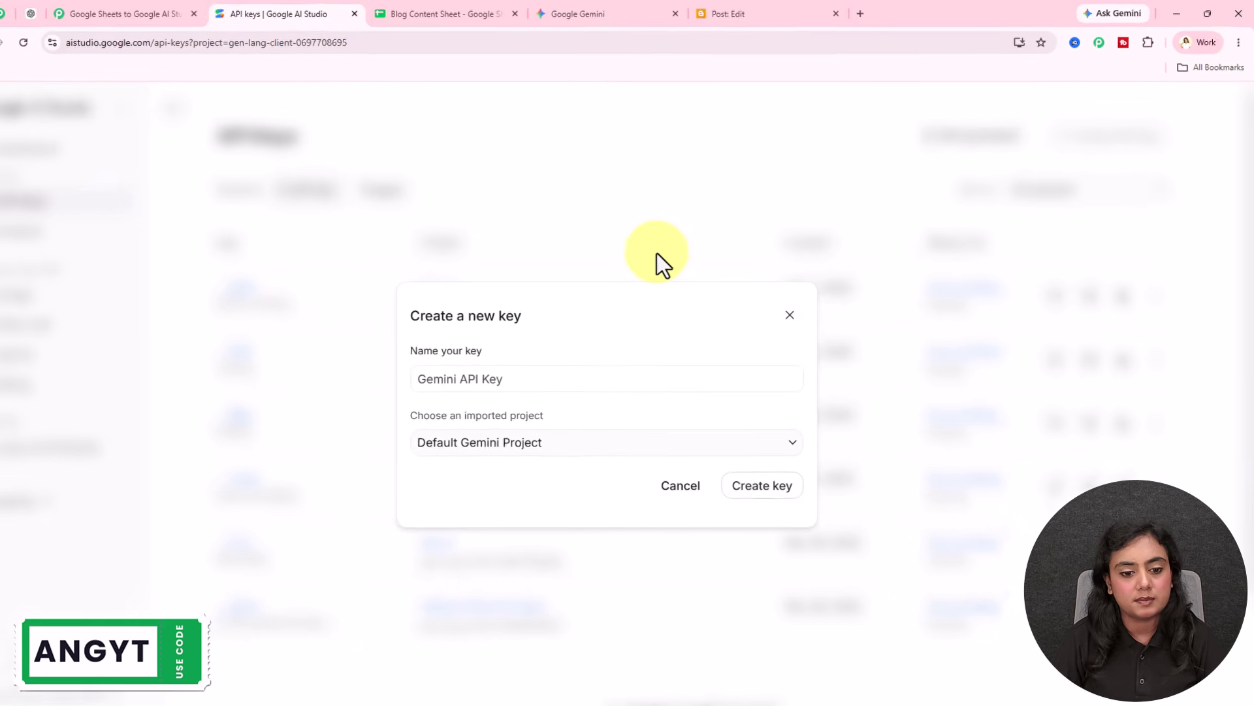
{"action": "left_click", "coordinate": [156, 13]}
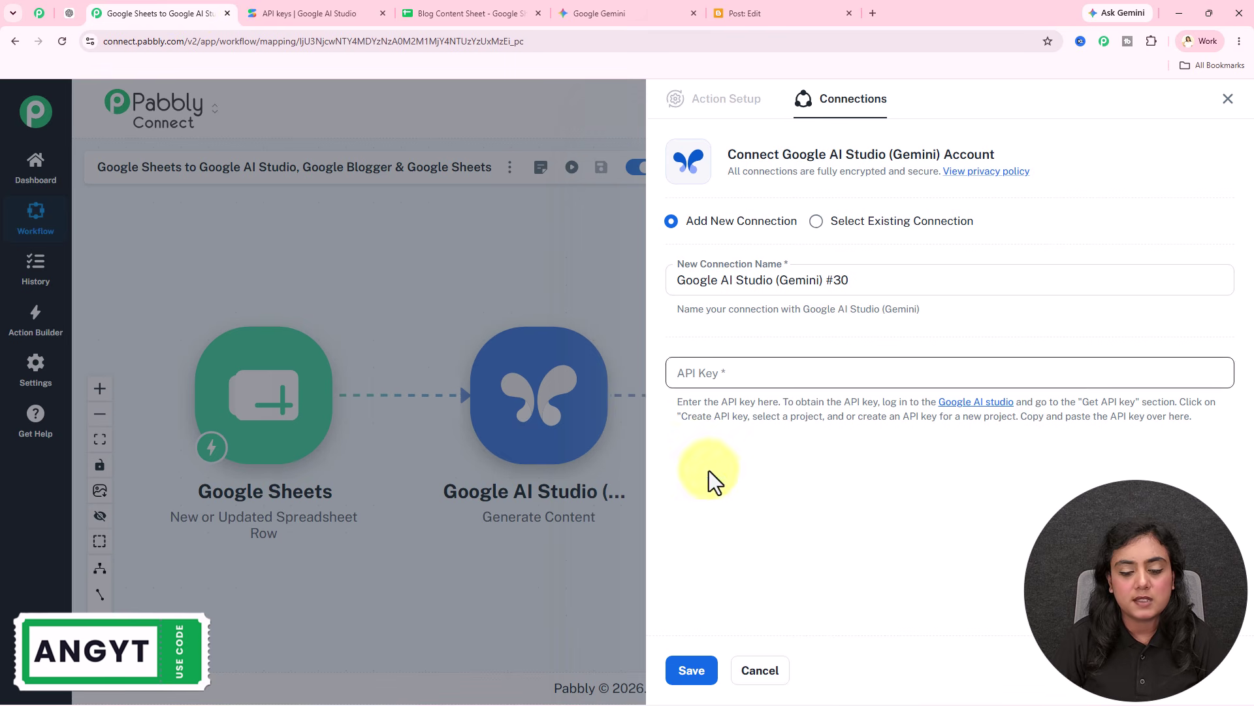
Step: Connect the Gemini Generate Content step through the existing New Pab Key connection and save it
{"action": "left_click", "coordinate": [889, 222]}
{"action": "left_click", "coordinate": [863, 282]}
{"action": "scroll", "coordinate": [836, 444], "scroll_direction": "down", "scroll_amount": 3}
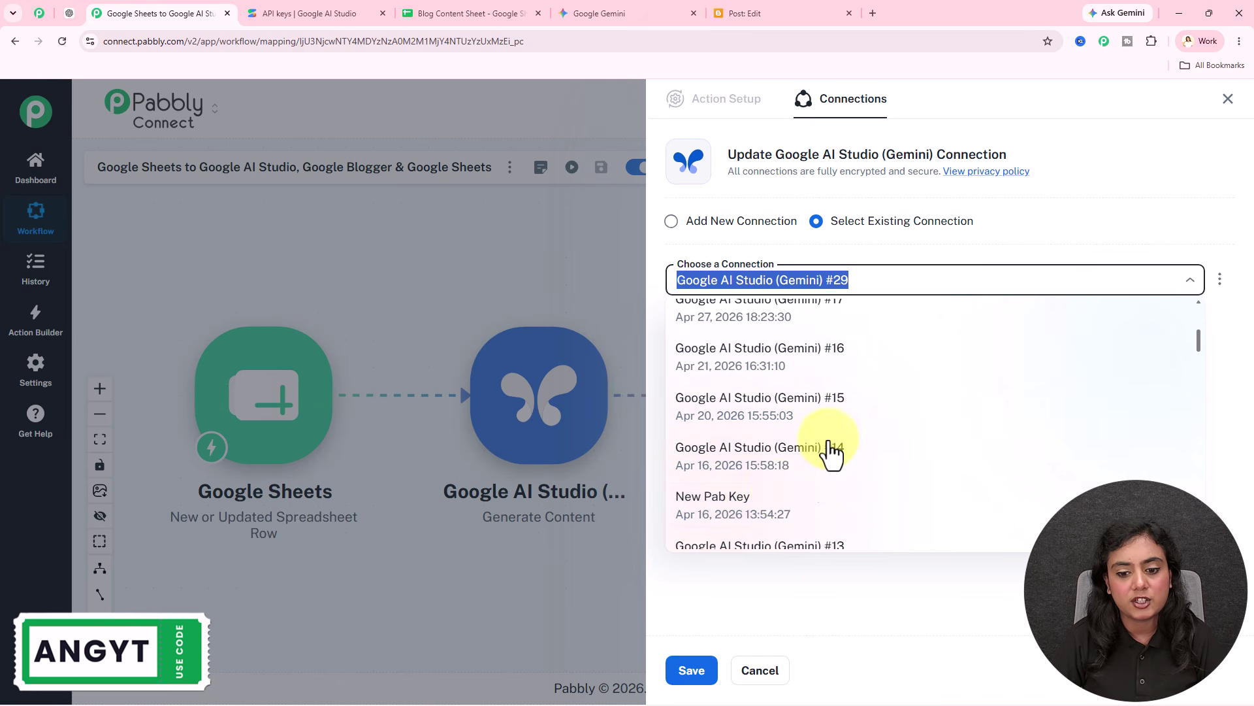
{"action": "left_click", "coordinate": [784, 503]}
{"action": "left_click", "coordinate": [703, 652]}
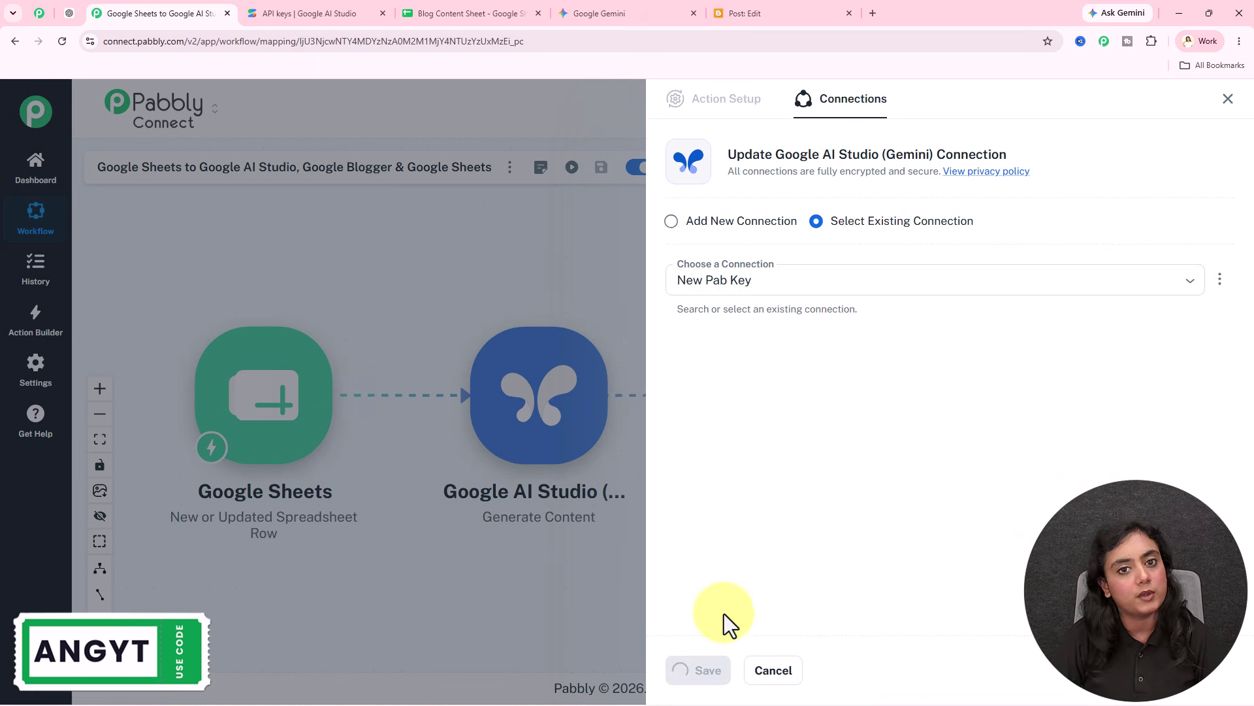
{"action": "left_click", "coordinate": [732, 366]}
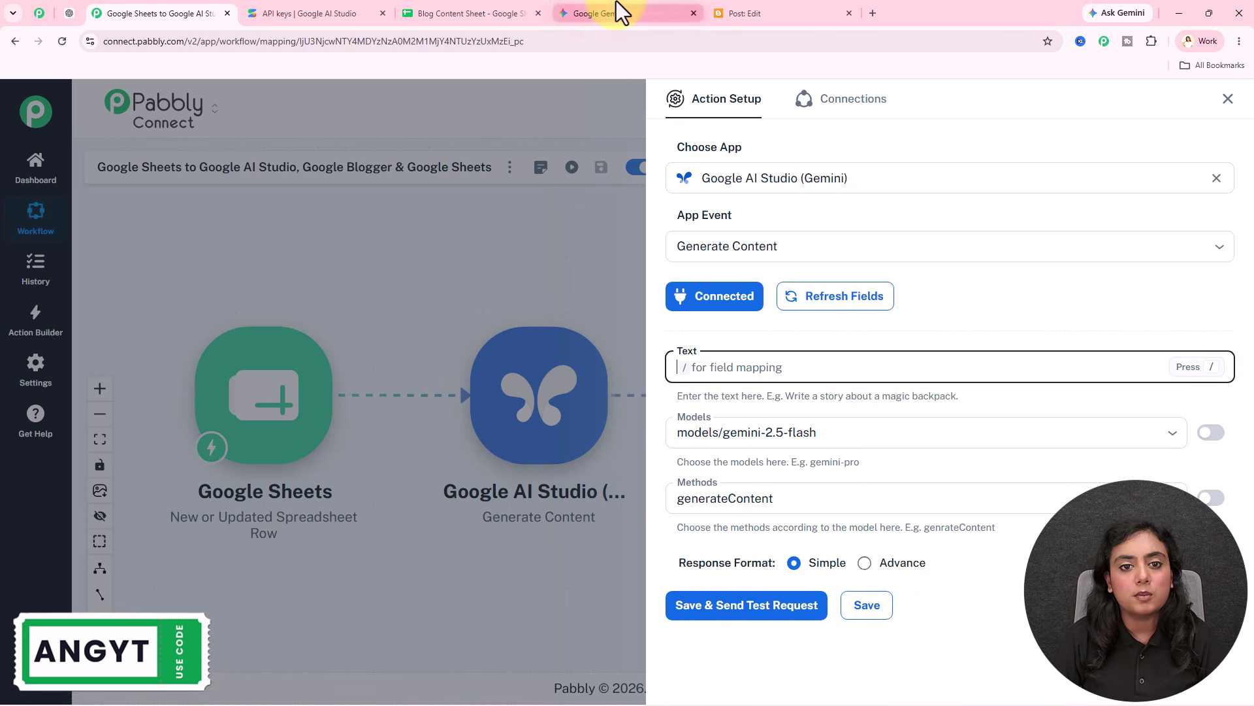
{"action": "left_click", "coordinate": [617, 11]}
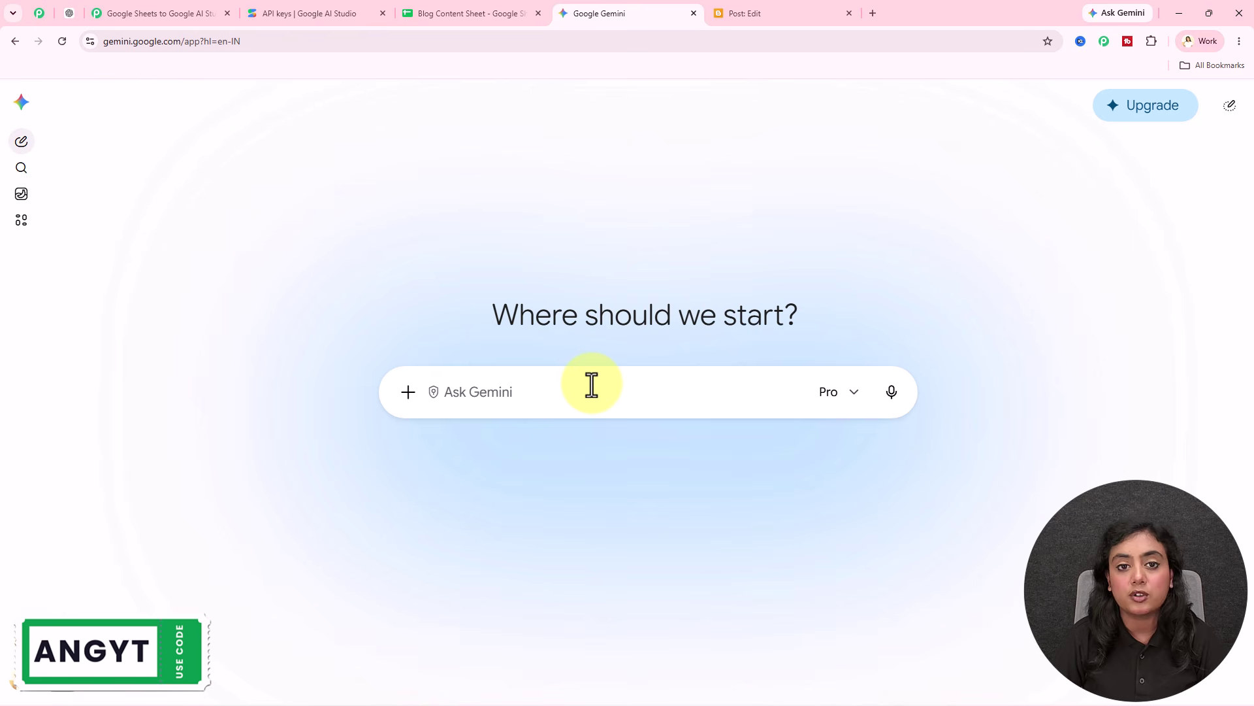
Step: Switch back to the 'Google Sheets to Google AI Studio' tab to resume the Gemini step setup
{"action": "left_click", "coordinate": [139, 14]}
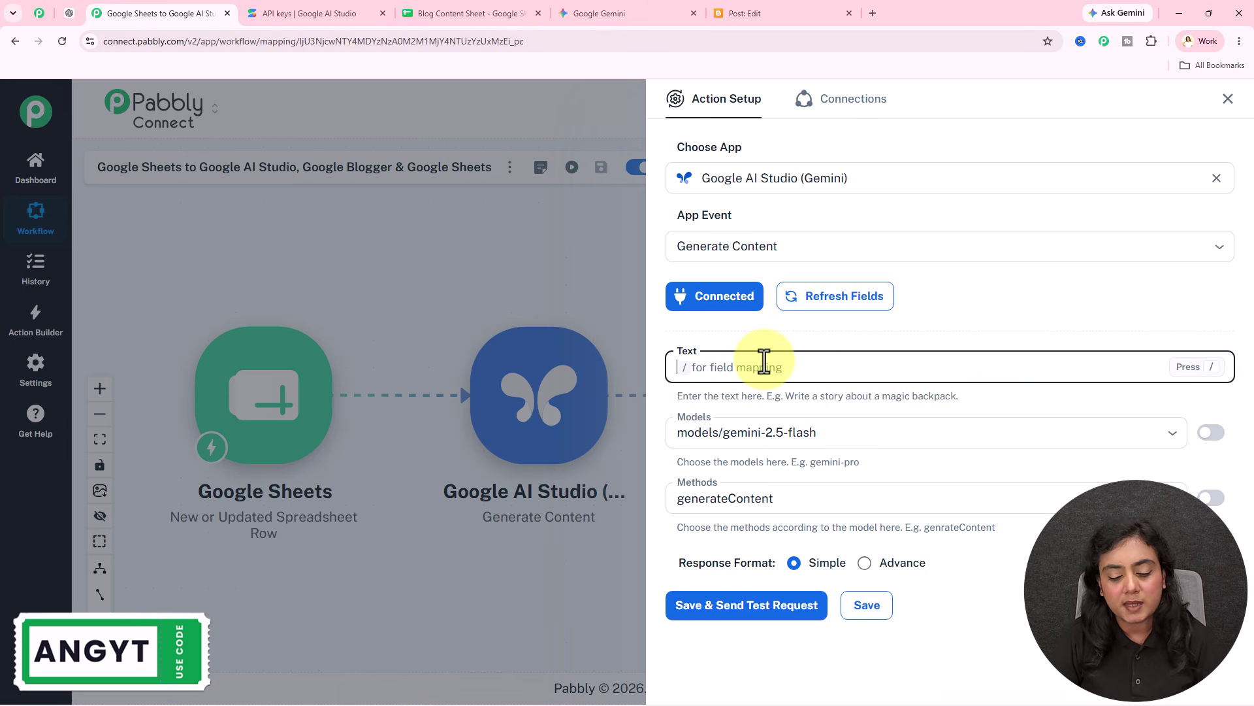
Step: Paste the SEO blog-writing prompt into Text and replace {{Title}} with the sheet's Blog Title field
{"action": "key", "text": "ctrl+v"}
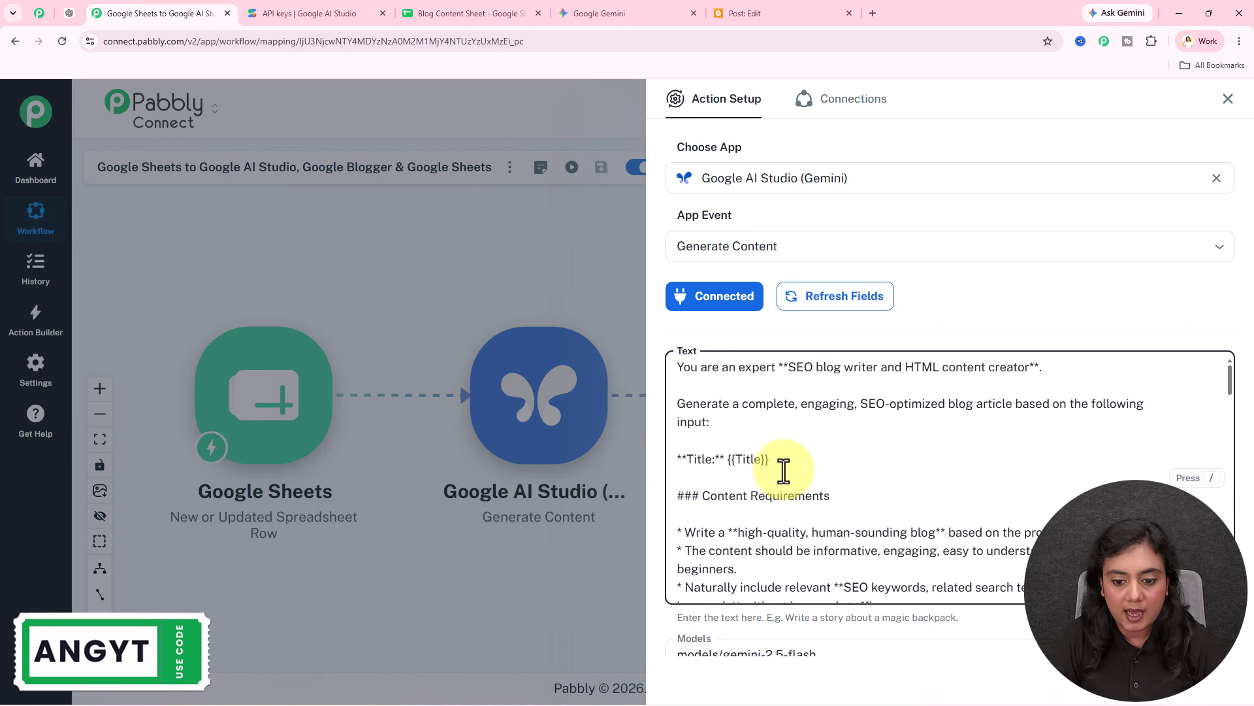
{"action": "left_click_drag", "start_coordinate": [726, 460], "coordinate": [861, 461]}
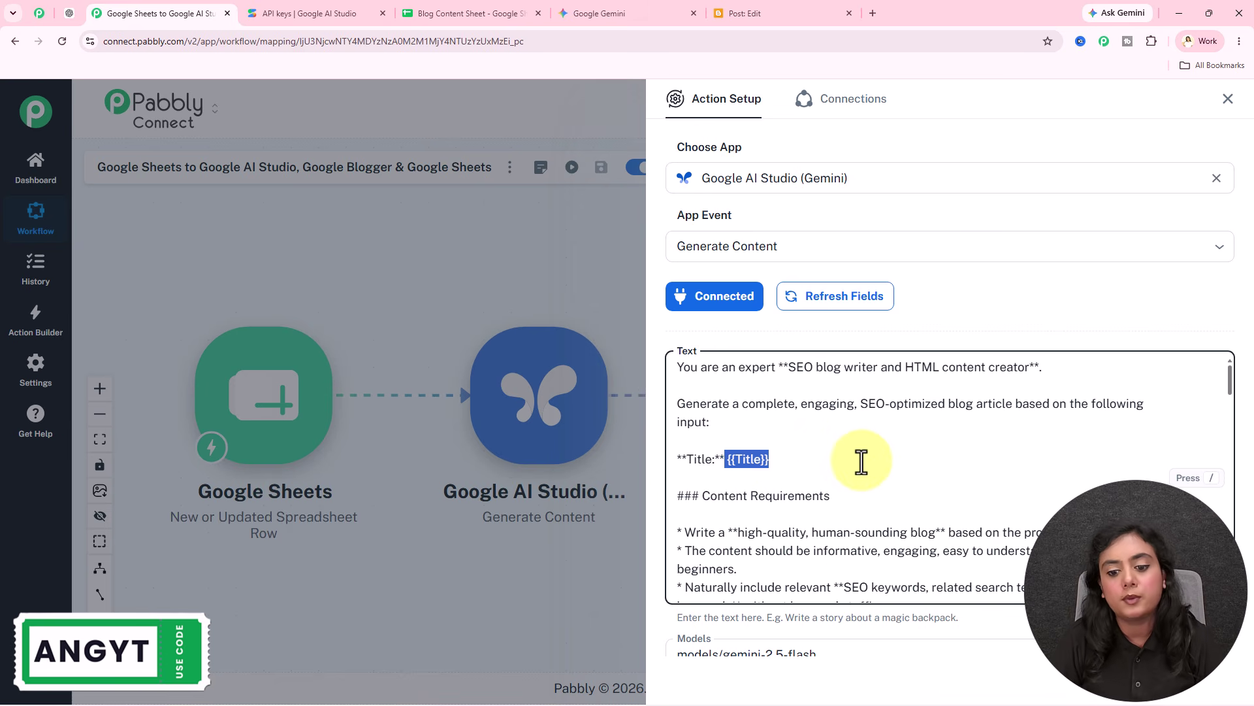
{"action": "key", "text": "BackSpace"}
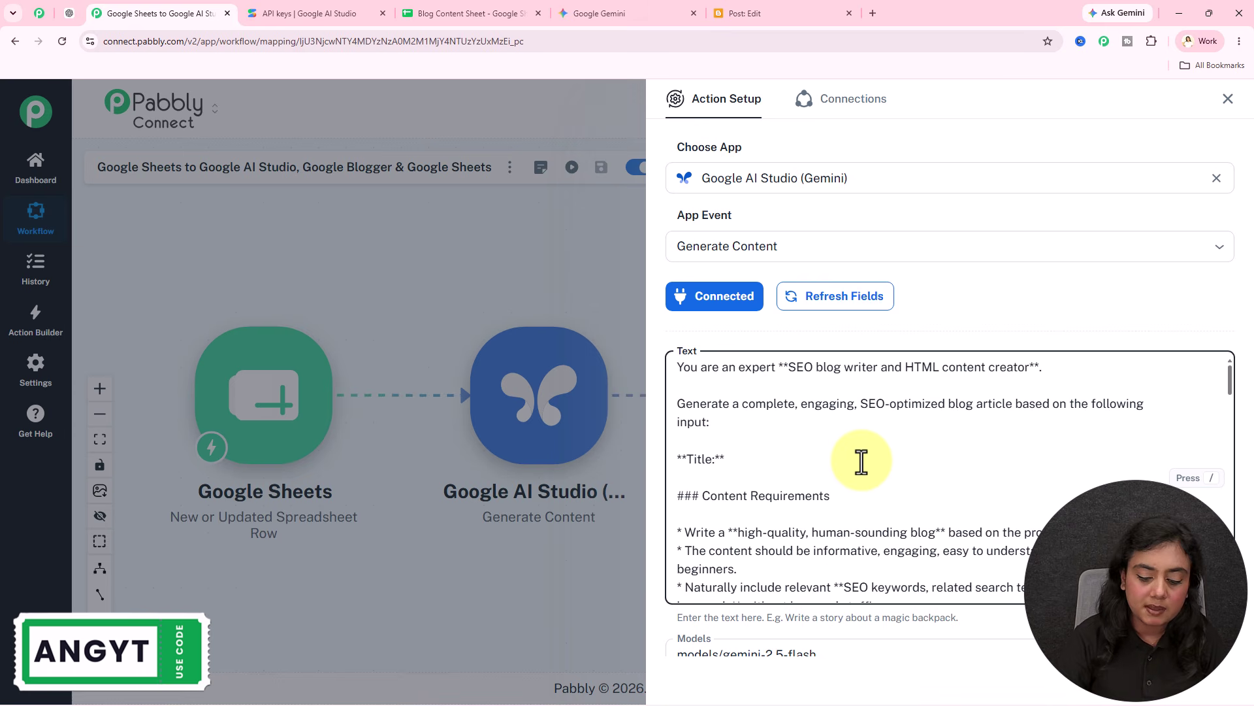
{"action": "type", "text": "/"}
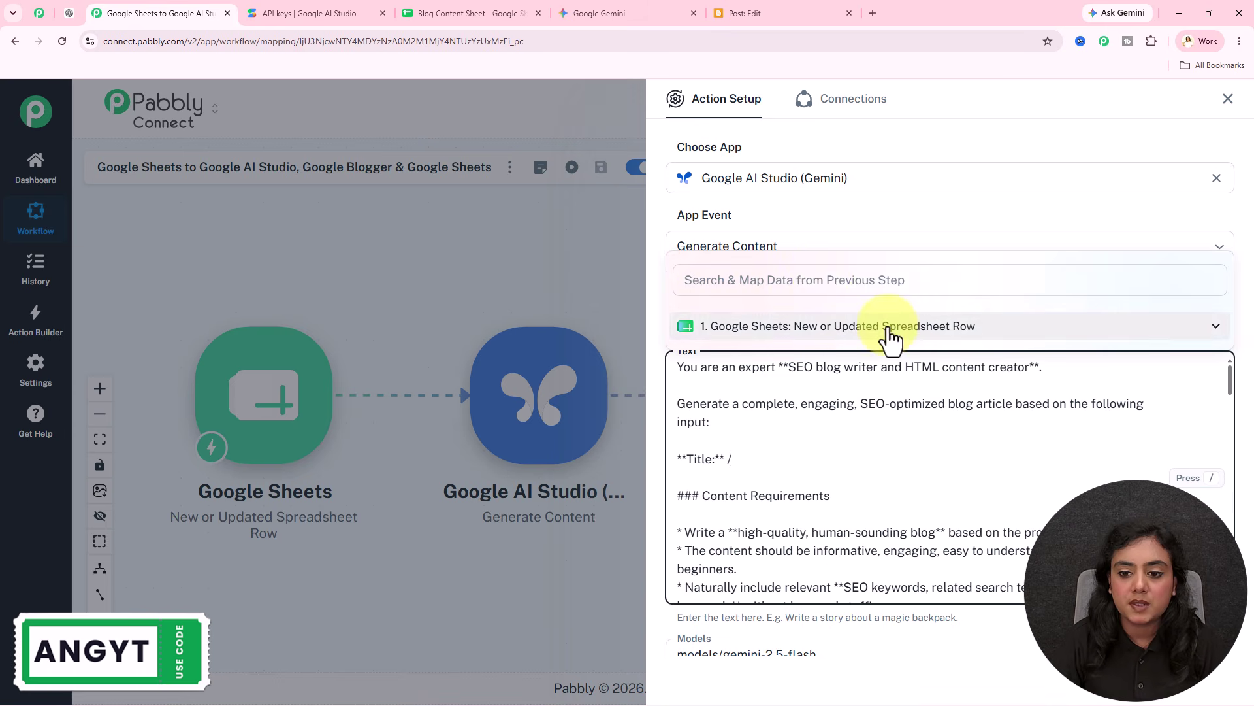
{"action": "left_click", "coordinate": [889, 327]}
{"action": "scroll", "coordinate": [885, 294], "scroll_direction": "down", "scroll_amount": 2}
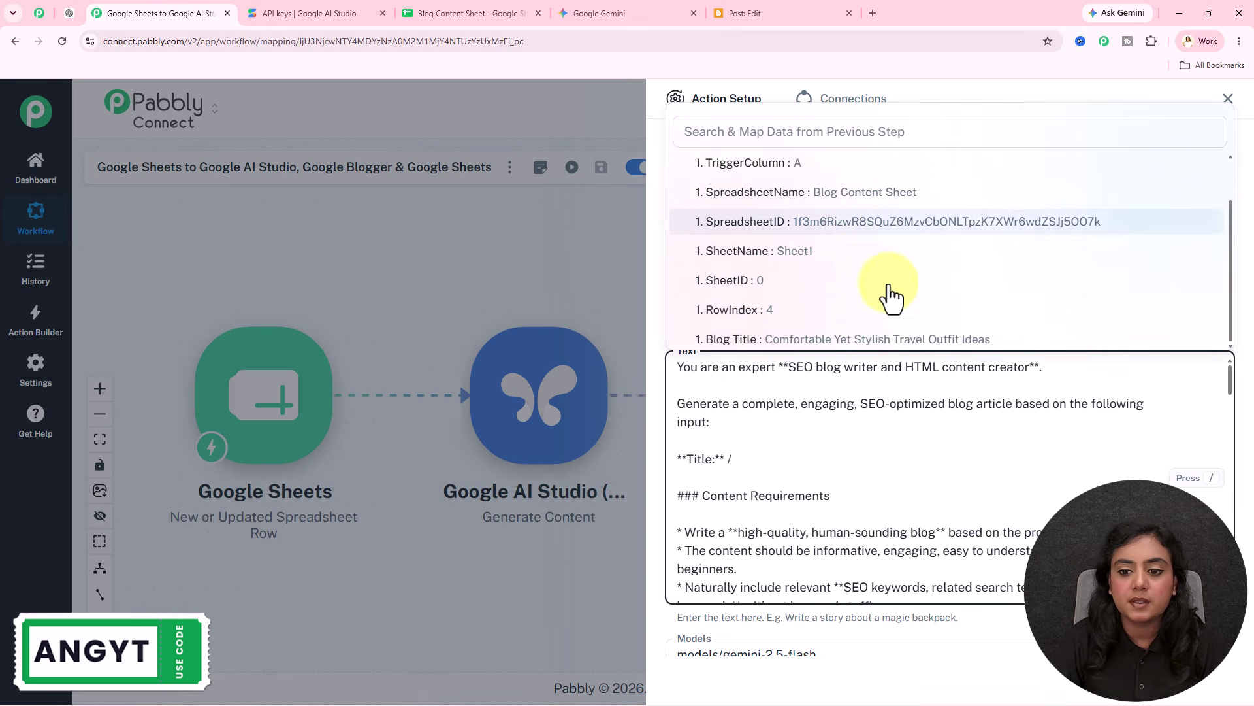
{"action": "left_click", "coordinate": [976, 341]}
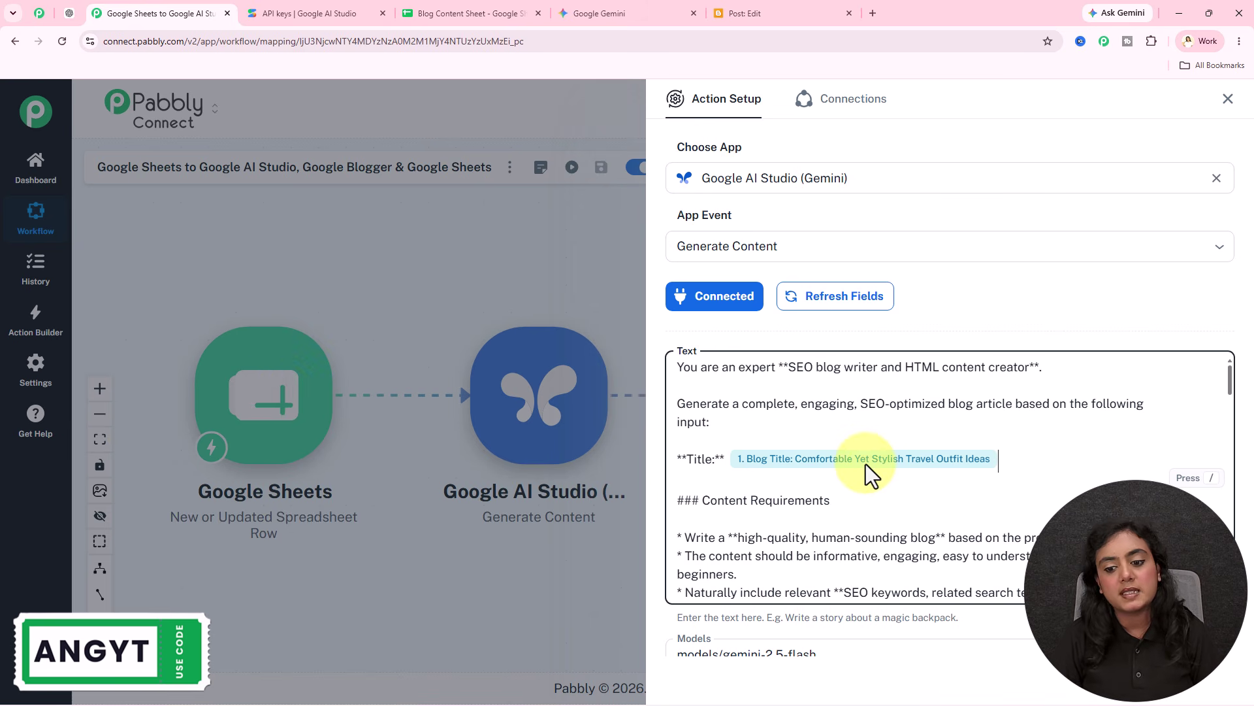
{"action": "scroll", "coordinate": [846, 509], "scroll_direction": "down", "scroll_amount": 12}
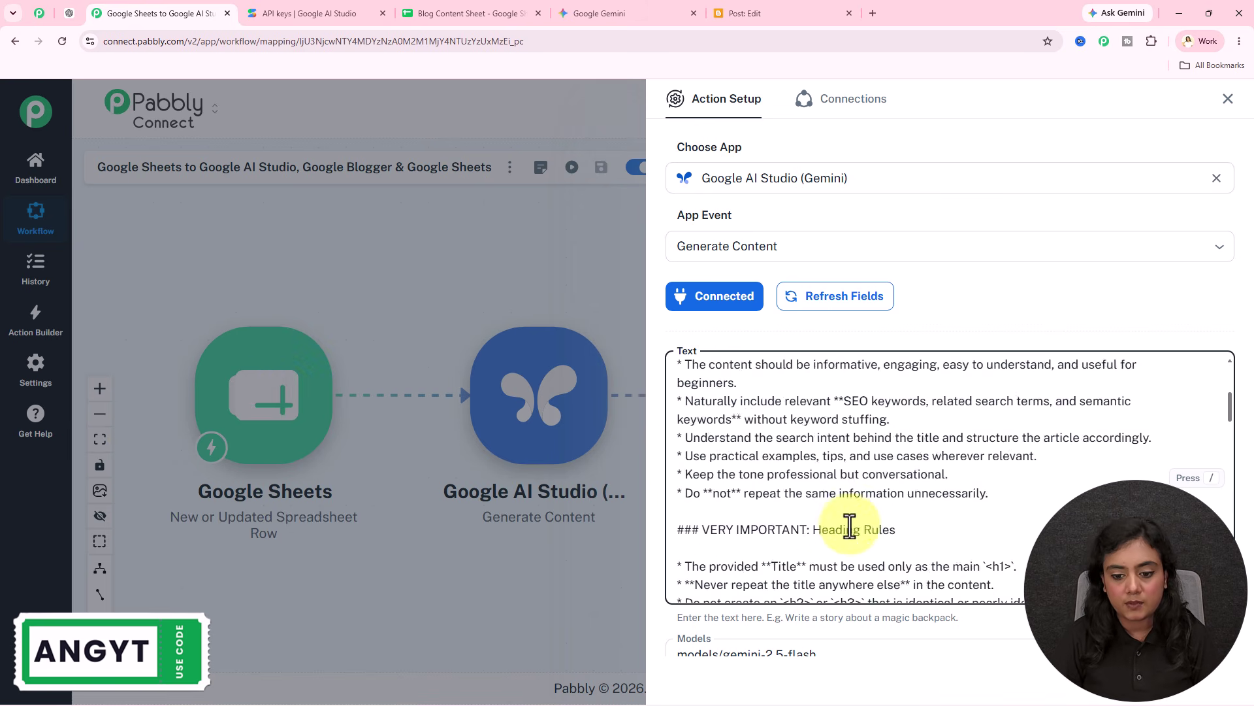
{"action": "scroll", "coordinate": [840, 621], "scroll_direction": "down", "scroll_amount": 3}
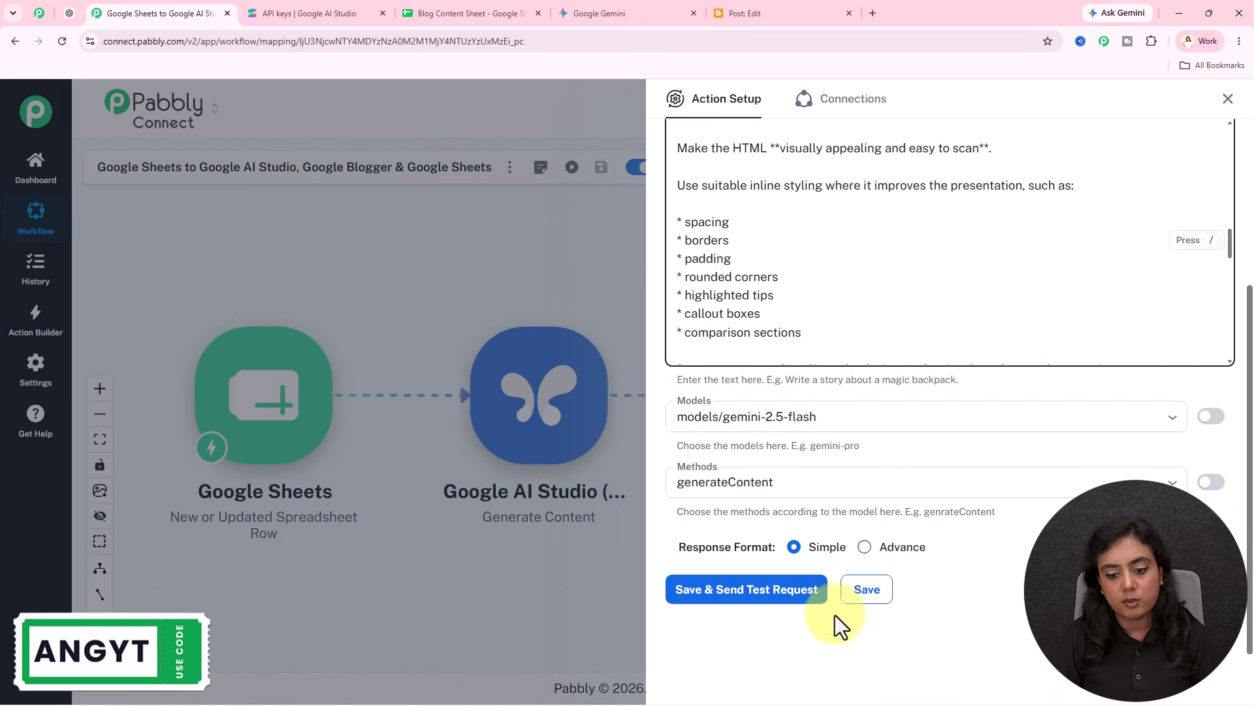
Step: Switch the Gemini model to models/gemini-2.5-pro, save, and send a test request
{"action": "left_click", "coordinate": [829, 421]}
{"action": "left_click", "coordinate": [792, 494]}
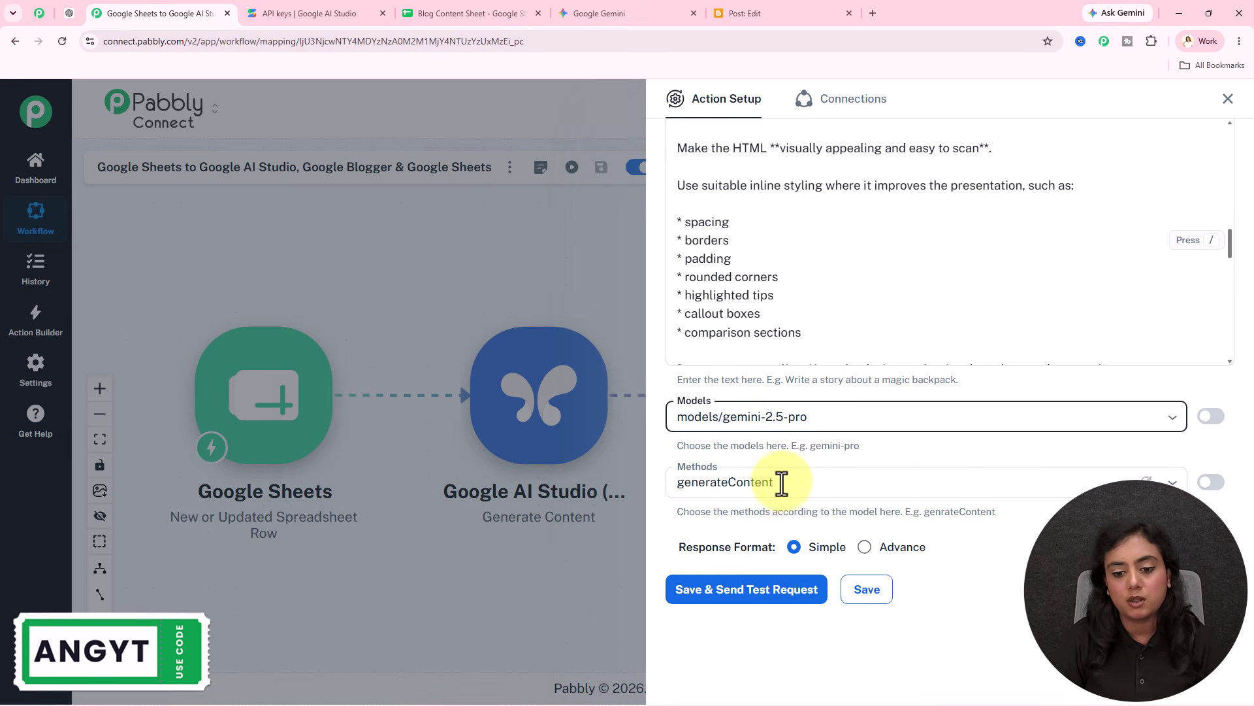
{"action": "left_click", "coordinate": [762, 595]}
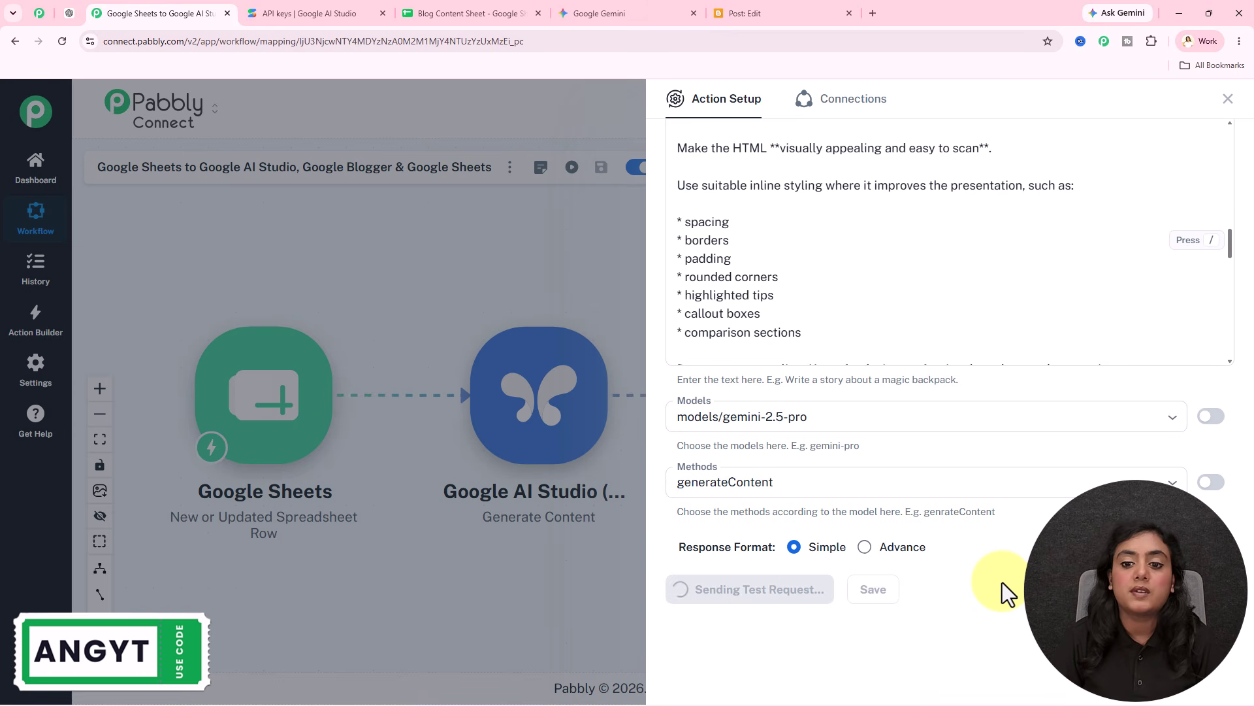
Step: Review the test response containing the generated HTML blog article
{"action": "scroll", "coordinate": [843, 277], "scroll_direction": "up", "scroll_amount": 3}
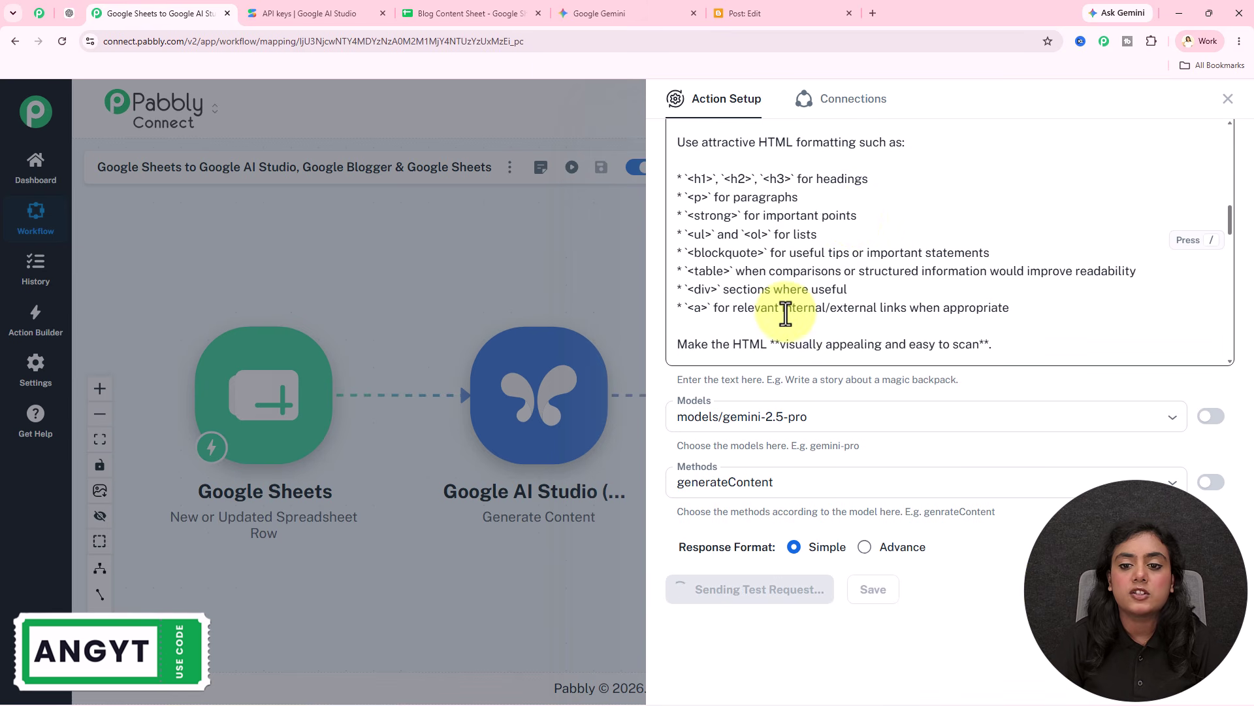
{"action": "scroll", "coordinate": [857, 232], "scroll_direction": "down", "scroll_amount": 10}
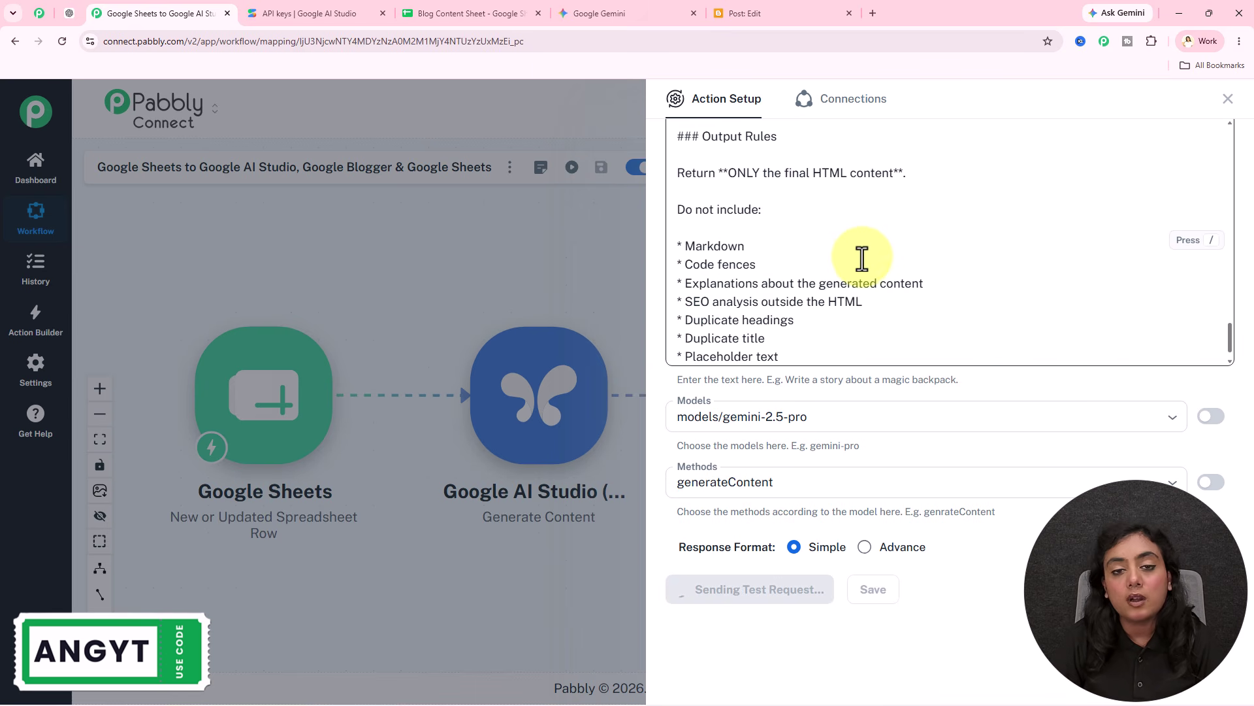
{"action": "scroll", "coordinate": [861, 260], "scroll_direction": "up", "scroll_amount": 20}
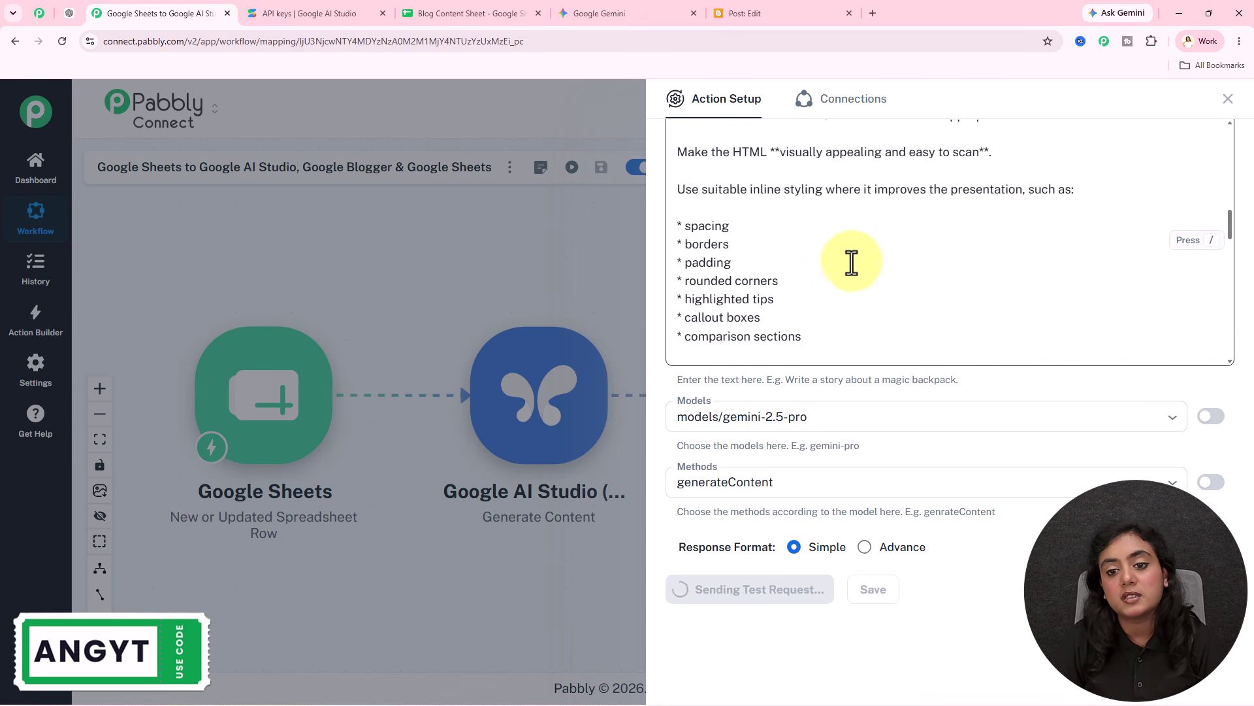
{"action": "scroll", "coordinate": [853, 264], "scroll_direction": "up", "scroll_amount": 1}
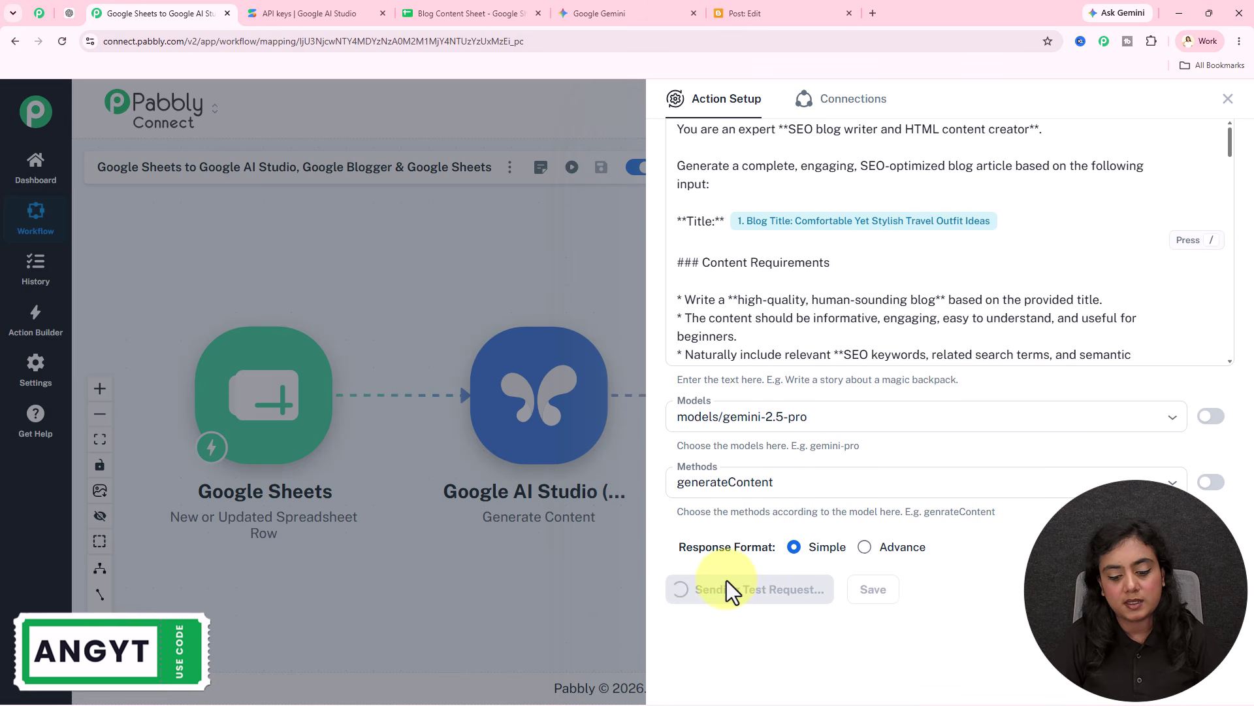
{"action": "scroll", "coordinate": [984, 559], "scroll_direction": "down", "scroll_amount": 5}
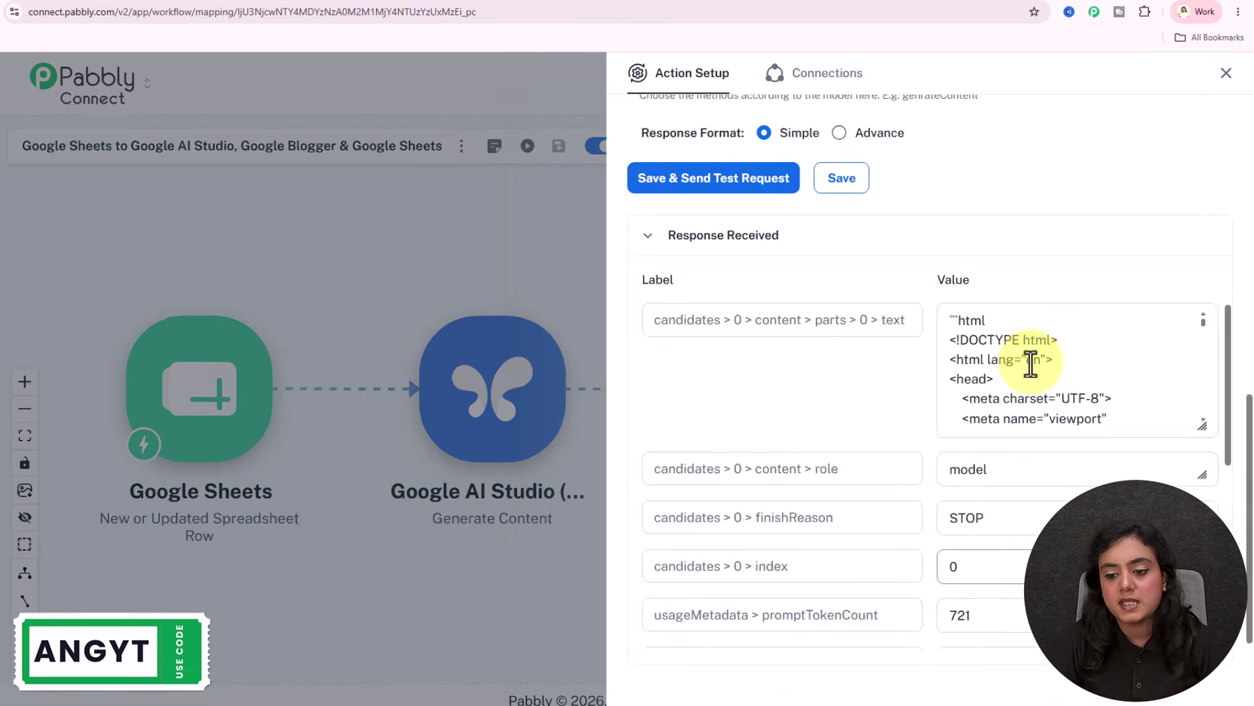
{"action": "left_click_drag", "start_coordinate": [954, 322], "coordinate": [1157, 479]}
Step: Connect the Blogger Create a Post step to a new Google account connection
{"action": "left_click_drag", "start_coordinate": [1137, 419], "coordinate": [1042, 314]}
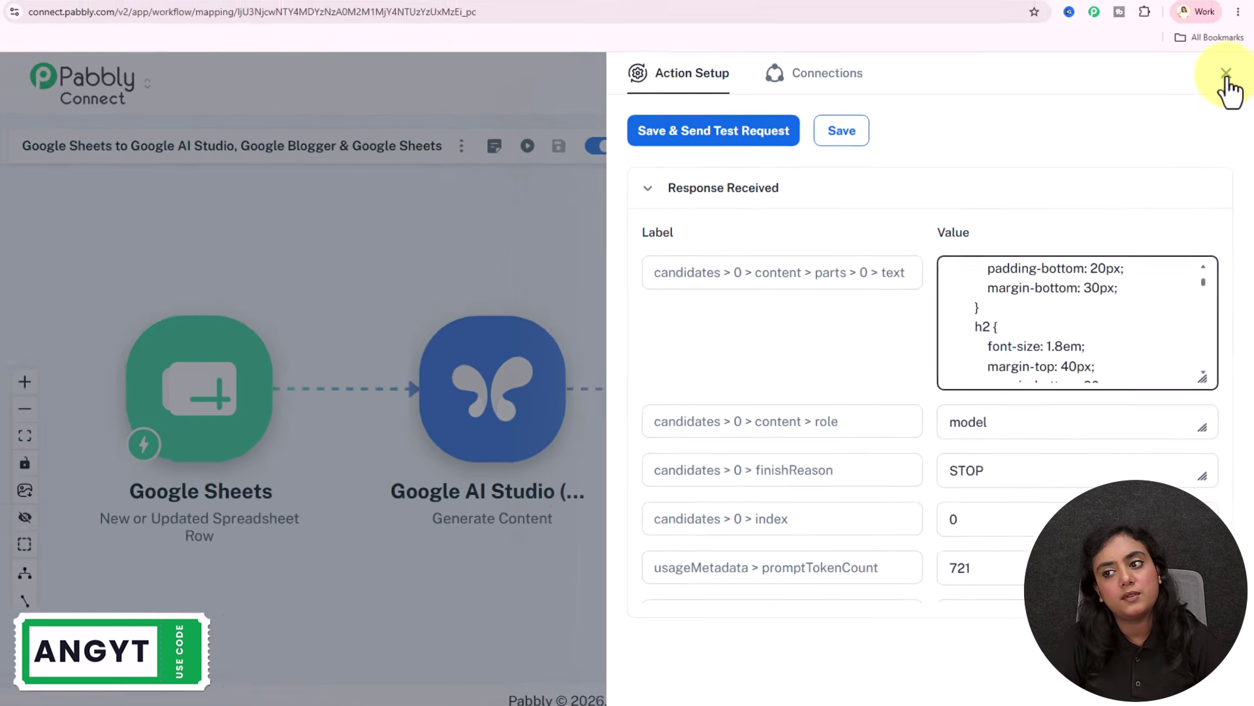
{"action": "left_click", "coordinate": [1224, 78]}
{"action": "left_click", "coordinate": [814, 412]}
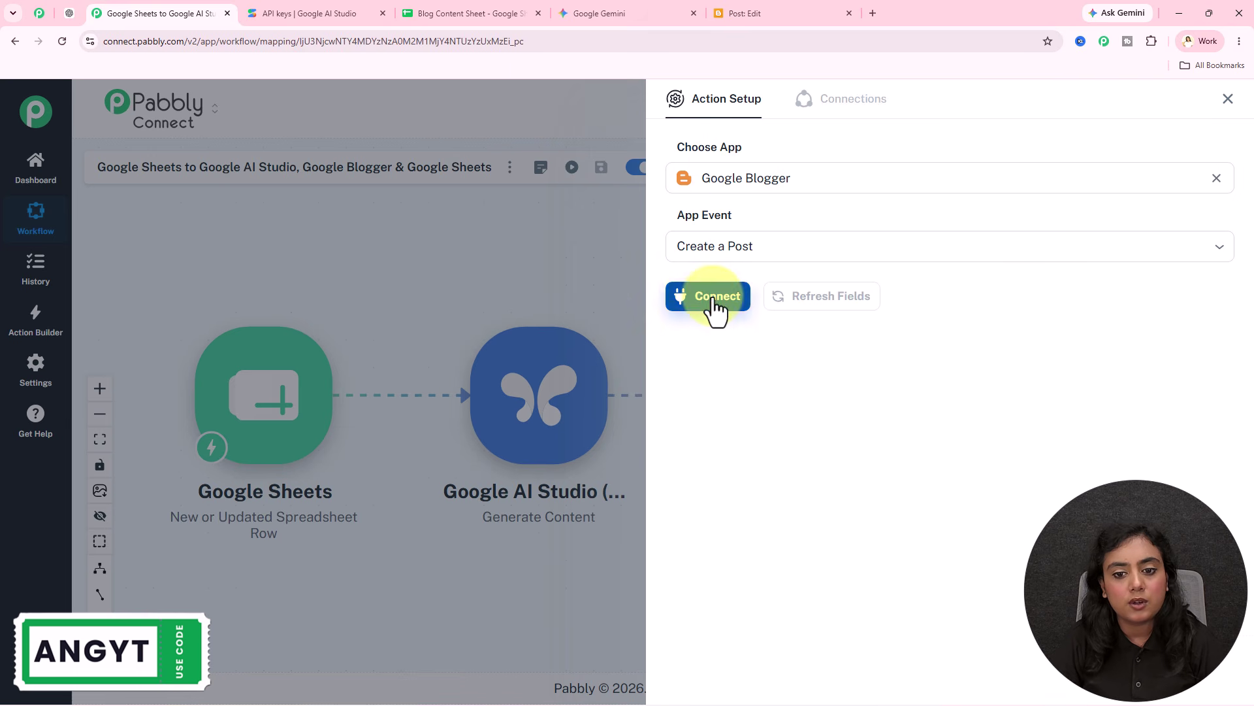
{"action": "left_click", "coordinate": [715, 304]}
{"action": "left_click", "coordinate": [735, 222]}
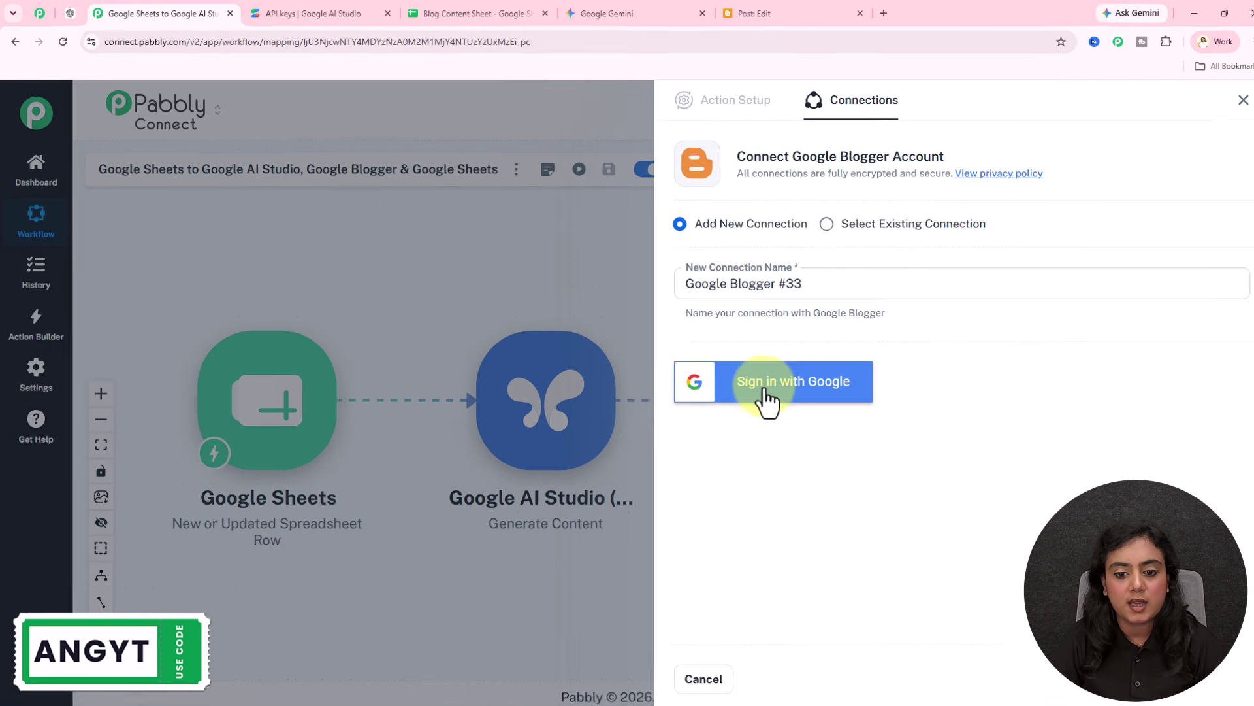
{"action": "left_click", "coordinate": [765, 392]}
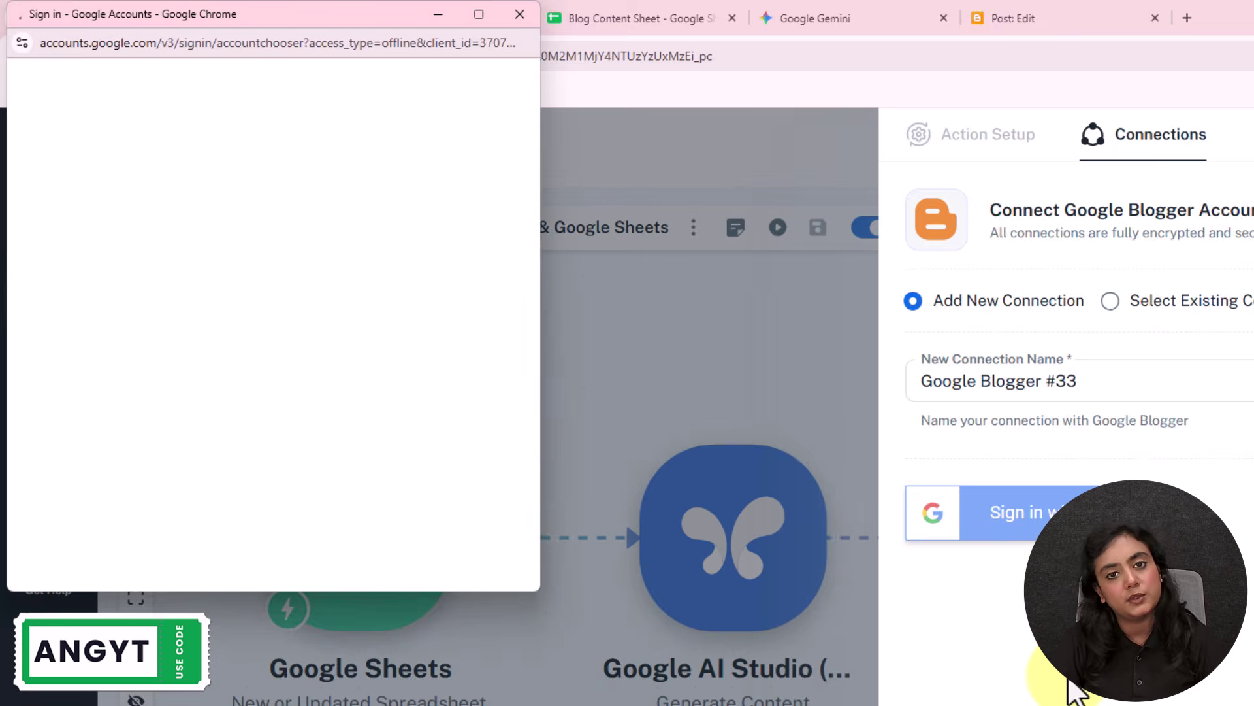
{"action": "left_click", "coordinate": [300, 485]}
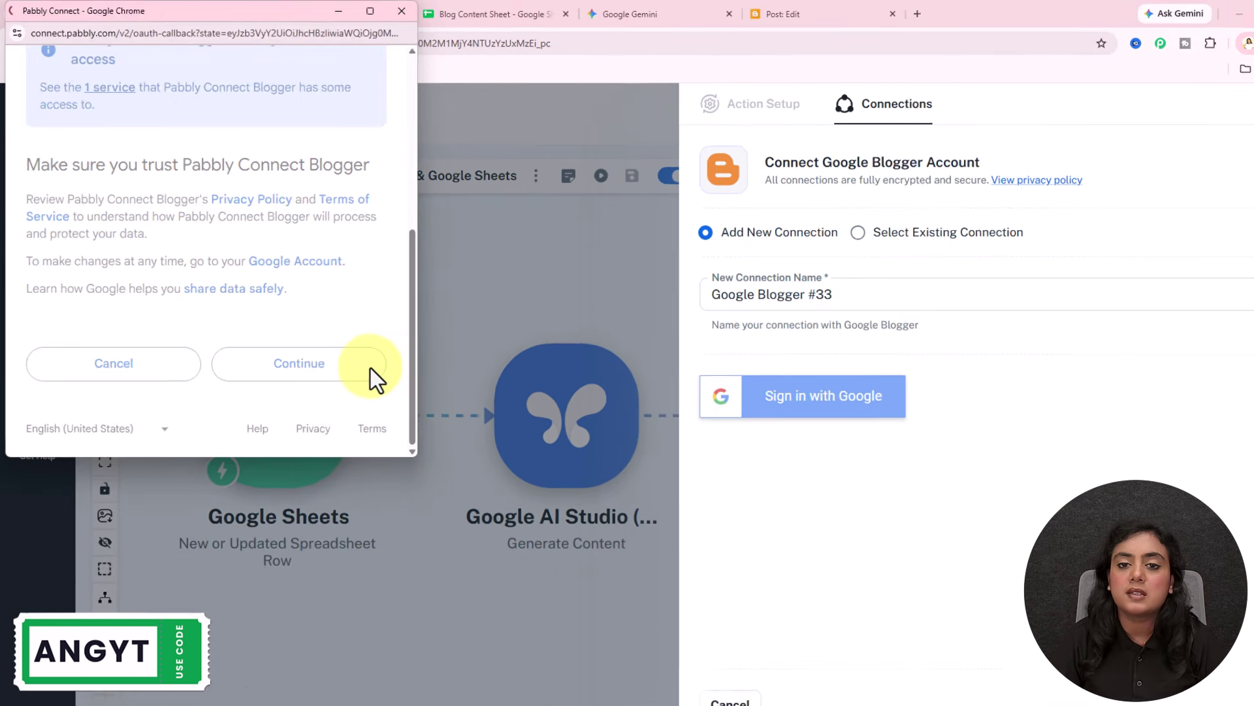
{"action": "left_click", "coordinate": [469, 471]}
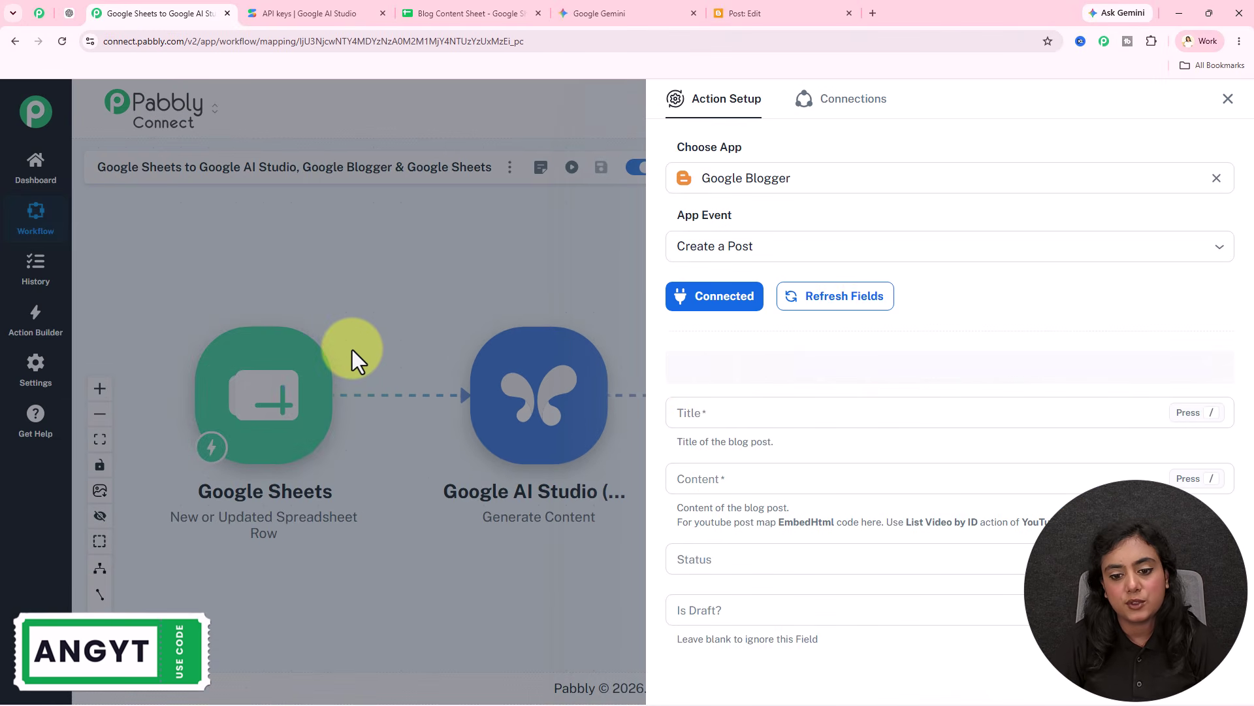
Step: Look over Blogger's post editor and posts list before returning to the workflow
{"action": "left_click", "coordinate": [741, 18]}
{"action": "left_click", "coordinate": [29, 105]}
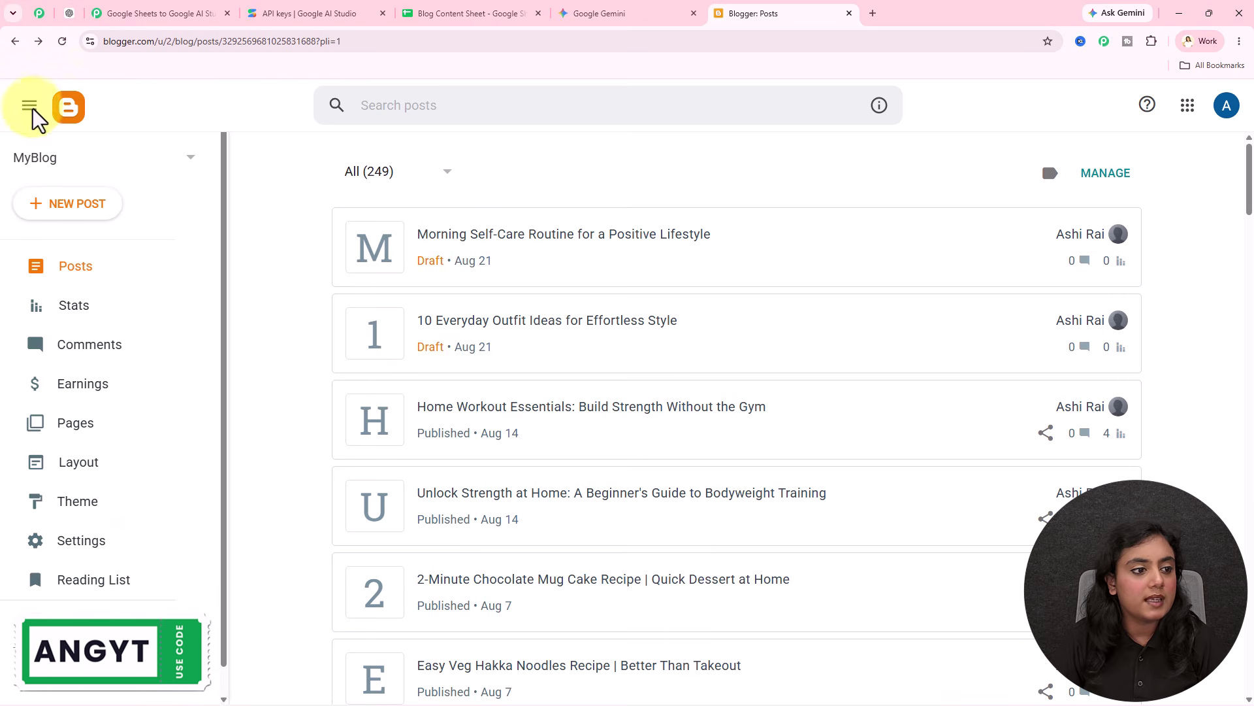
{"action": "left_click", "coordinate": [163, 14]}
Step: Map the sheet's Blog Title to the post Title and Gemini's generated HTML to Content
{"action": "left_click", "coordinate": [722, 431]}
{"action": "type", "text": "/"}
{"action": "left_click", "coordinate": [759, 481]}
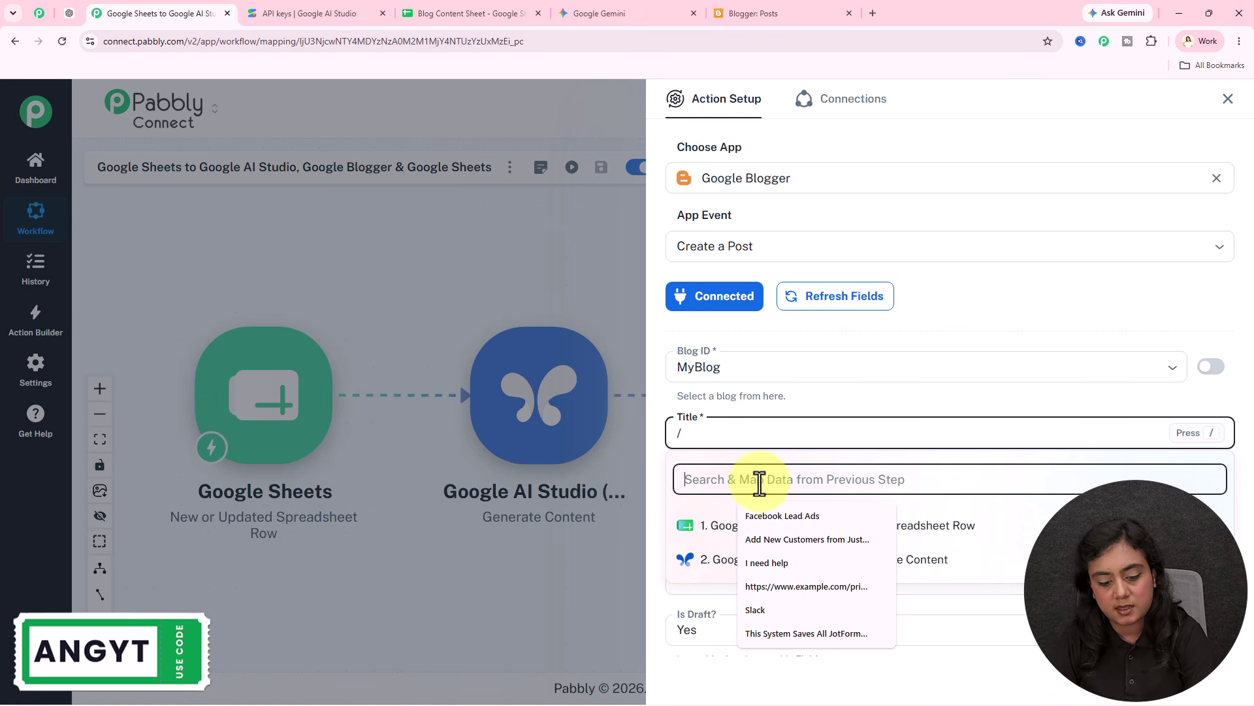
{"action": "left_click", "coordinate": [761, 525]}
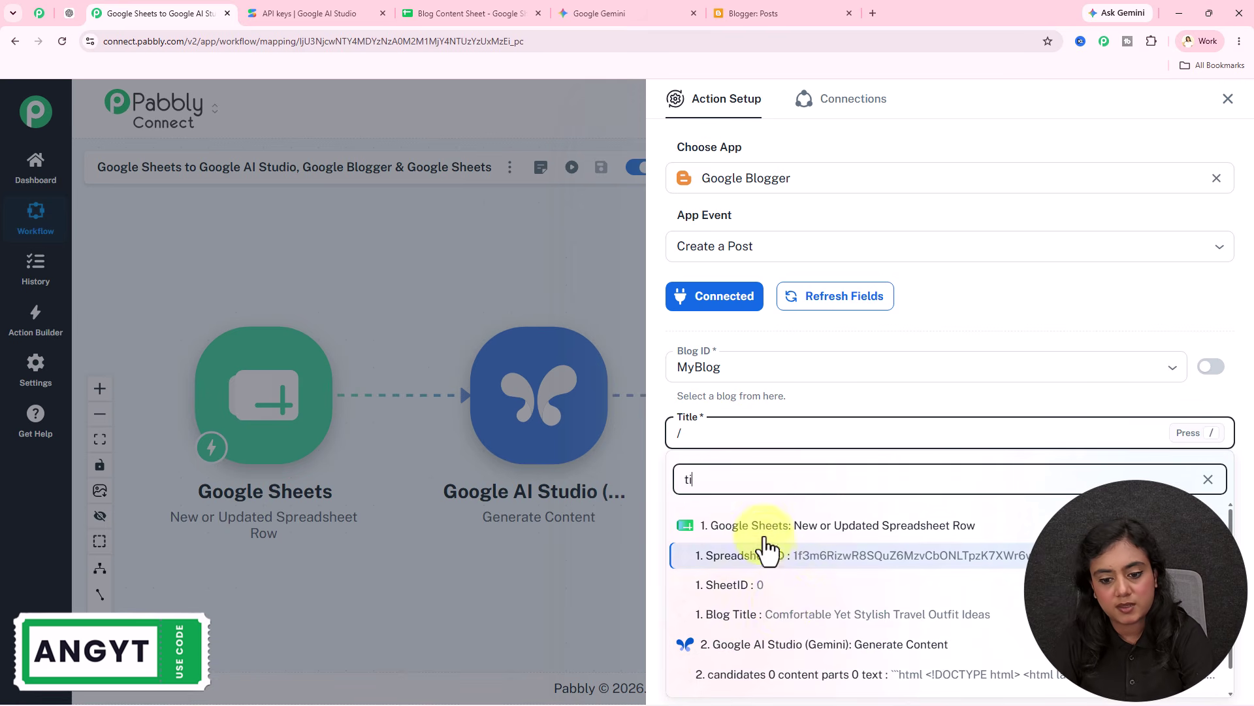
{"action": "left_click", "coordinate": [781, 598]}
{"action": "left_click", "coordinate": [757, 498]}
{"action": "type", "text": "/"}
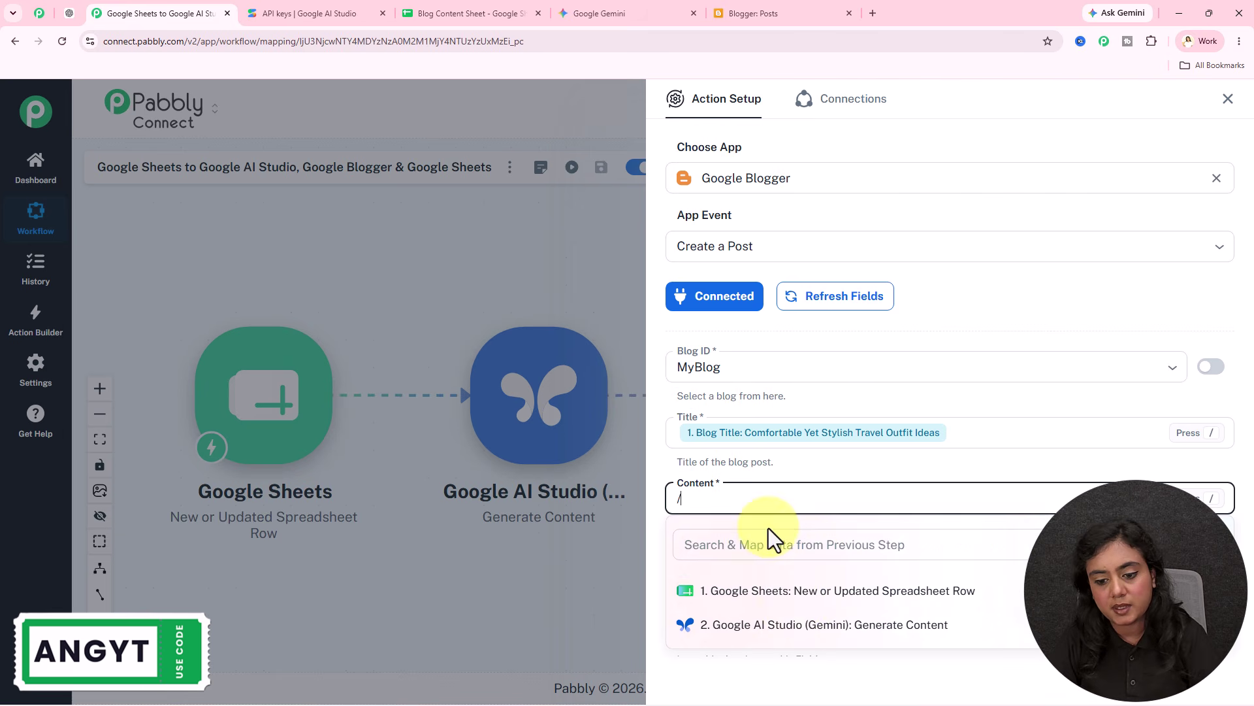
{"action": "left_click", "coordinate": [801, 627]}
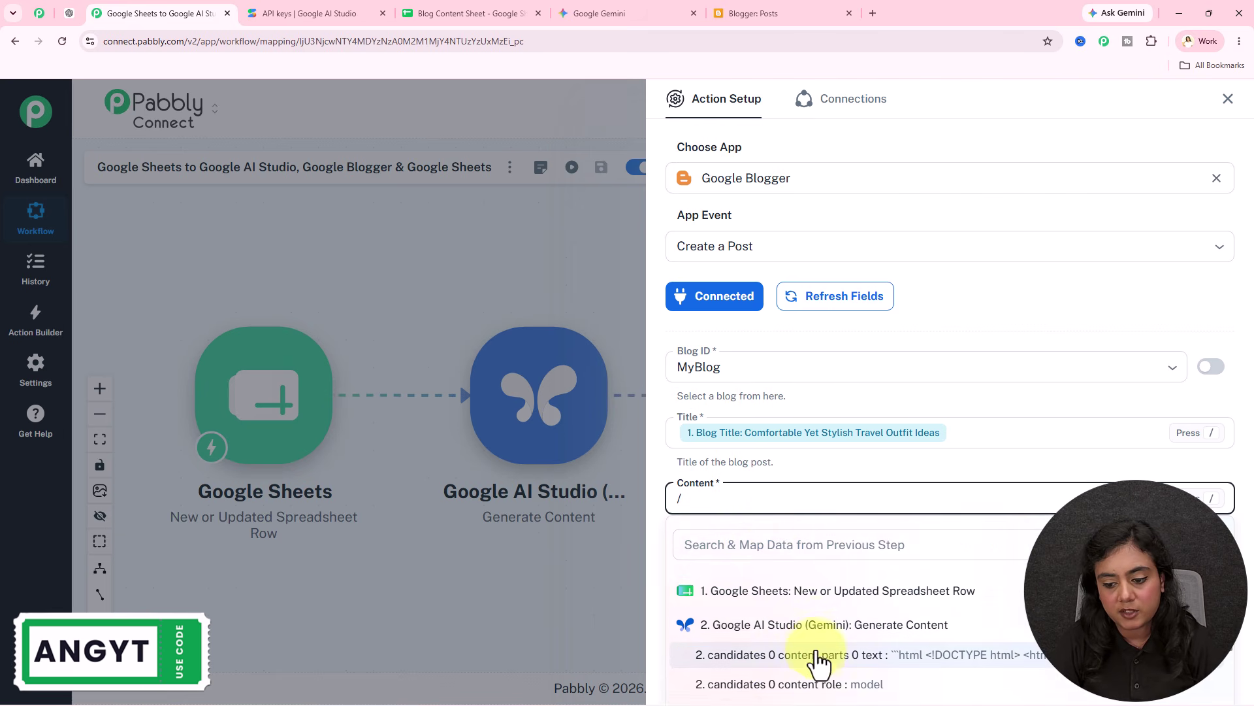
{"action": "left_click", "coordinate": [813, 654]}
Step: Send a test request to create the draft post, then check Blogger's posts list
{"action": "scroll", "coordinate": [852, 457], "scroll_direction": "down", "scroll_amount": 5}
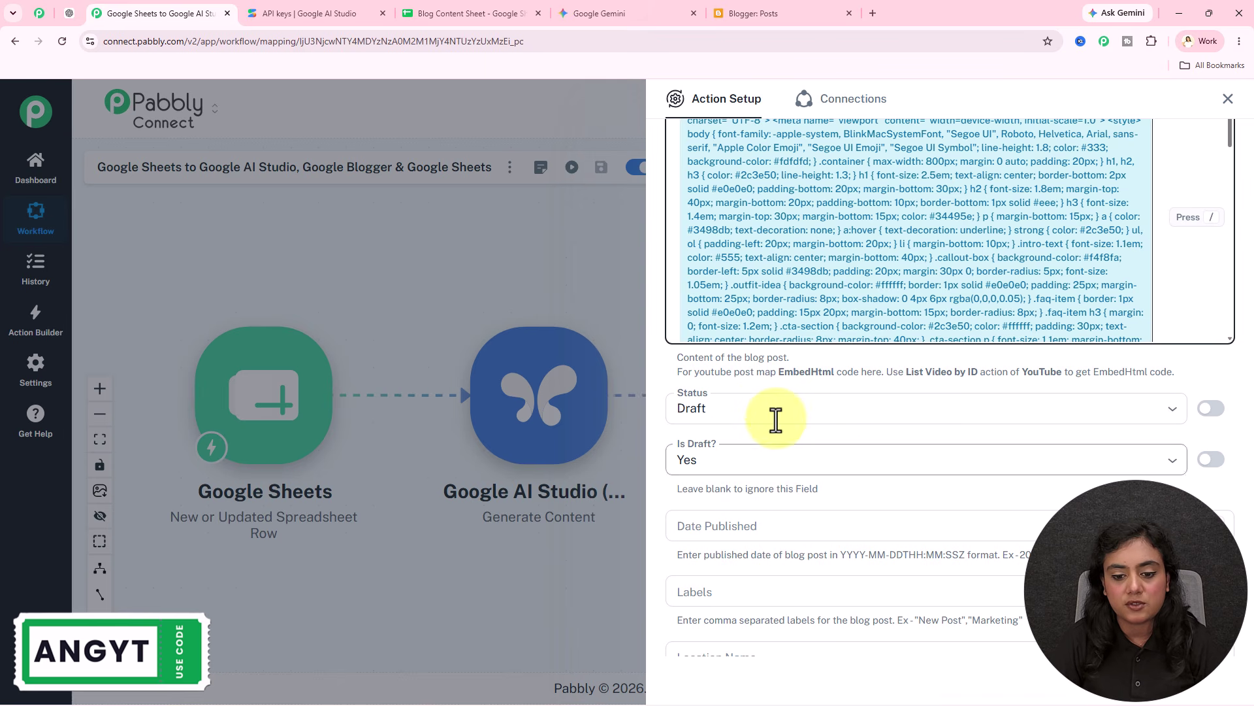
{"action": "scroll", "coordinate": [776, 417], "scroll_direction": "down", "scroll_amount": 5}
{"action": "left_click", "coordinate": [758, 606]}
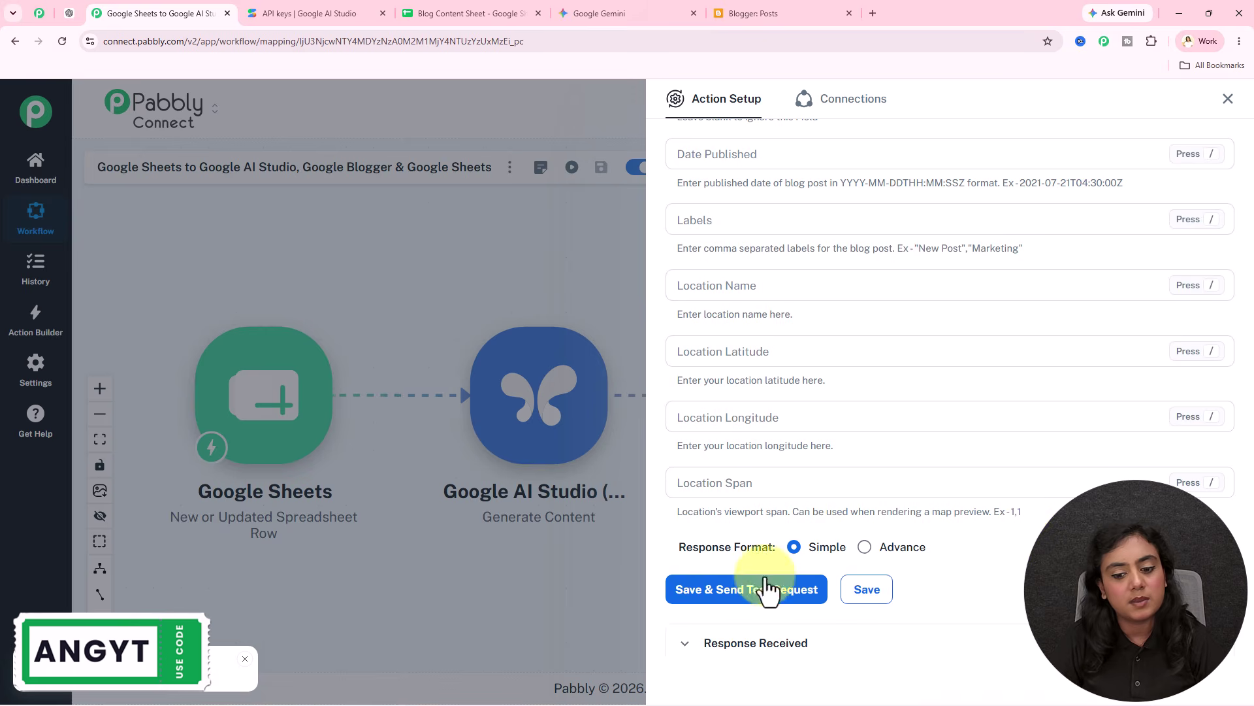
{"action": "scroll", "coordinate": [1025, 562], "scroll_direction": "down", "scroll_amount": 6}
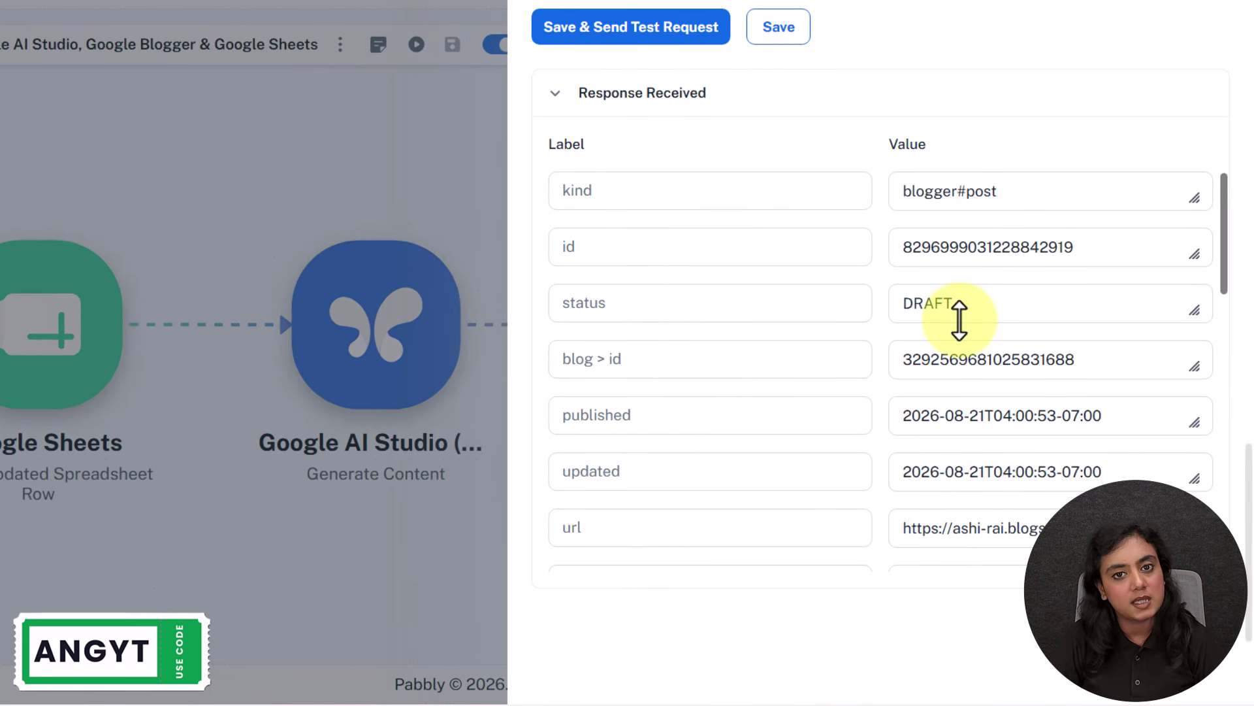
{"action": "left_click", "coordinate": [778, 13]}
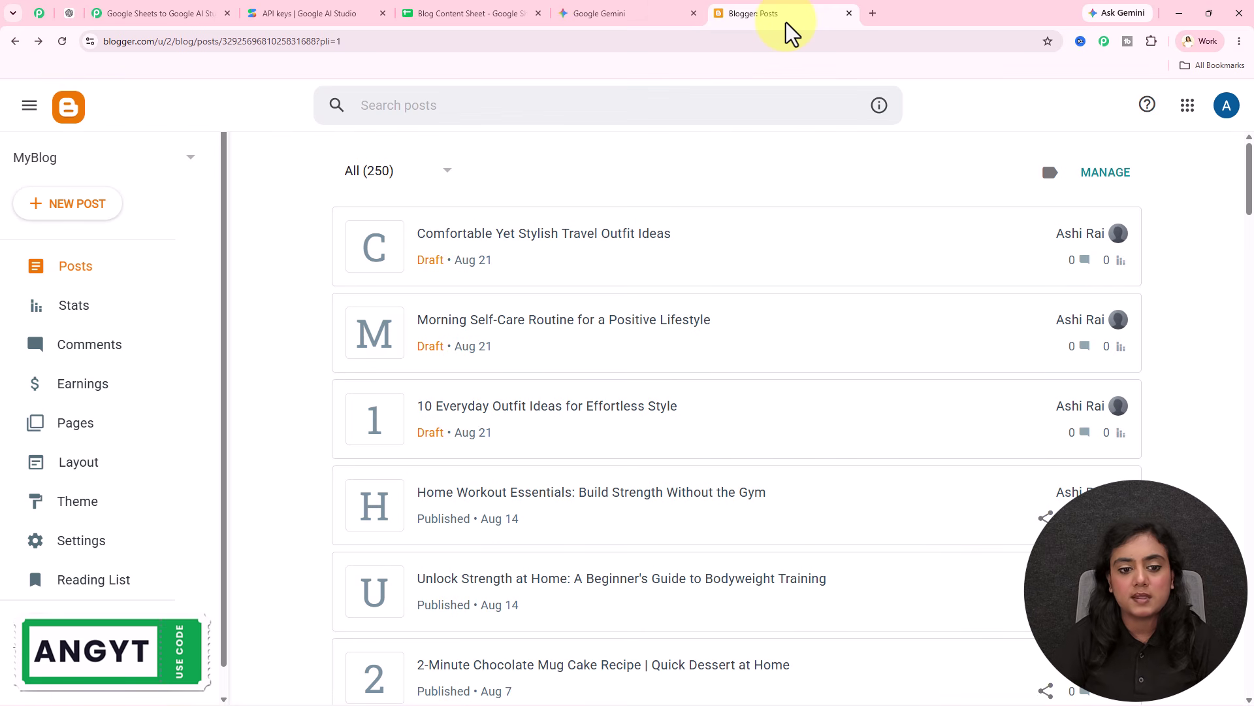
Step: Preview the 'Comfortable Yet Stylish Travel Outfit Ideas' draft, then return to the Pabbly tab
{"action": "left_click", "coordinate": [649, 241]}
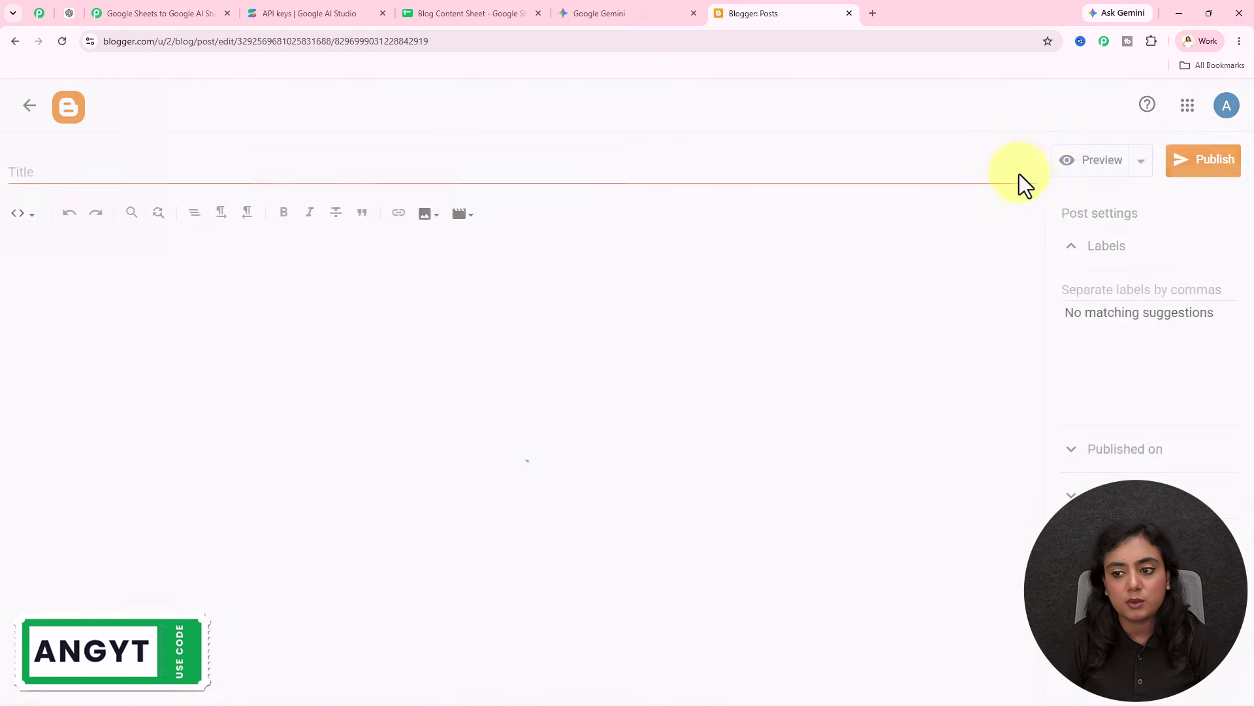
{"action": "left_click", "coordinate": [1086, 167]}
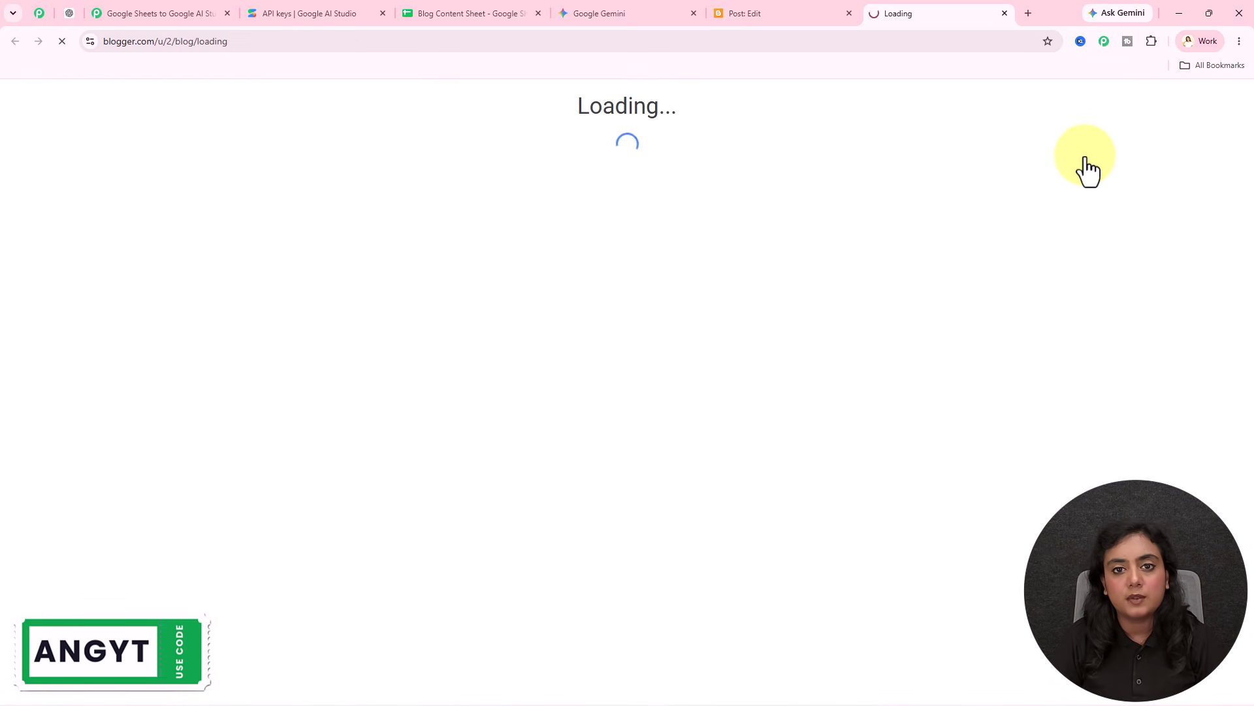
{"action": "scroll", "coordinate": [777, 457], "scroll_direction": "down", "scroll_amount": 4}
{"action": "scroll", "coordinate": [776, 456], "scroll_direction": "down", "scroll_amount": 20}
{"action": "scroll", "coordinate": [776, 456], "scroll_direction": "up", "scroll_amount": 4}
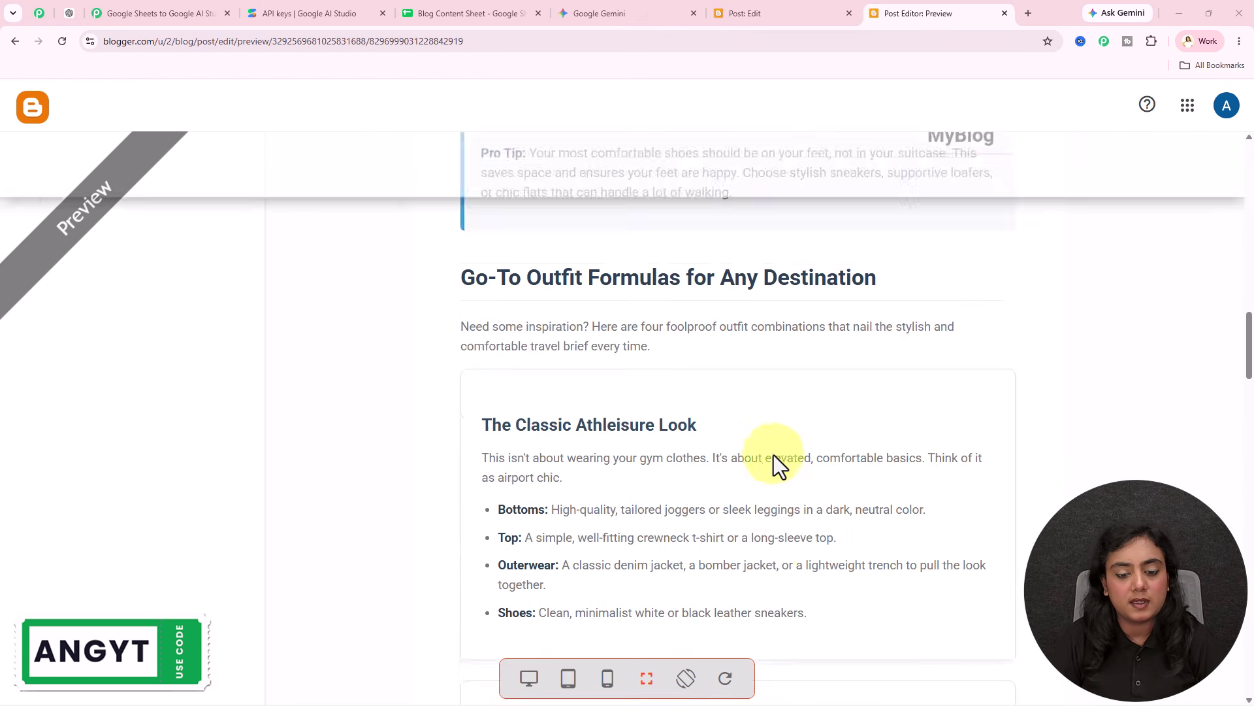
{"action": "scroll", "coordinate": [752, 451], "scroll_direction": "up", "scroll_amount": 20}
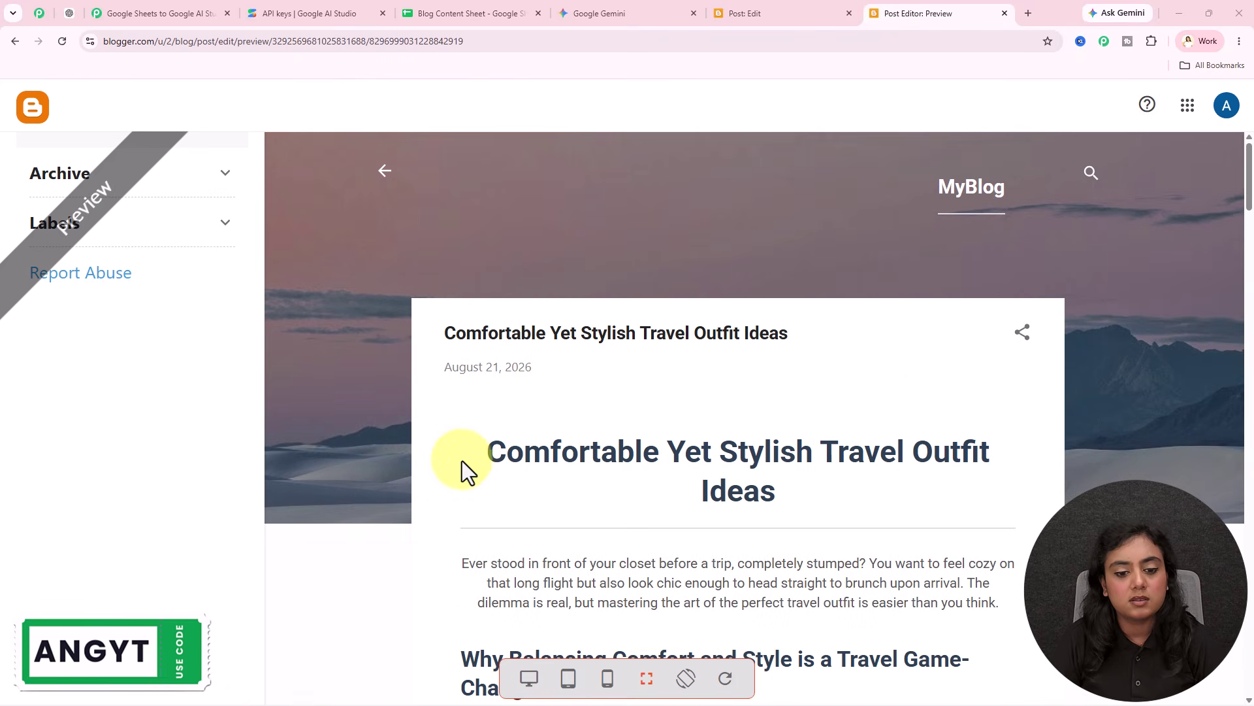
{"action": "left_click", "coordinate": [1004, 13]}
{"action": "left_click", "coordinate": [160, 13]}
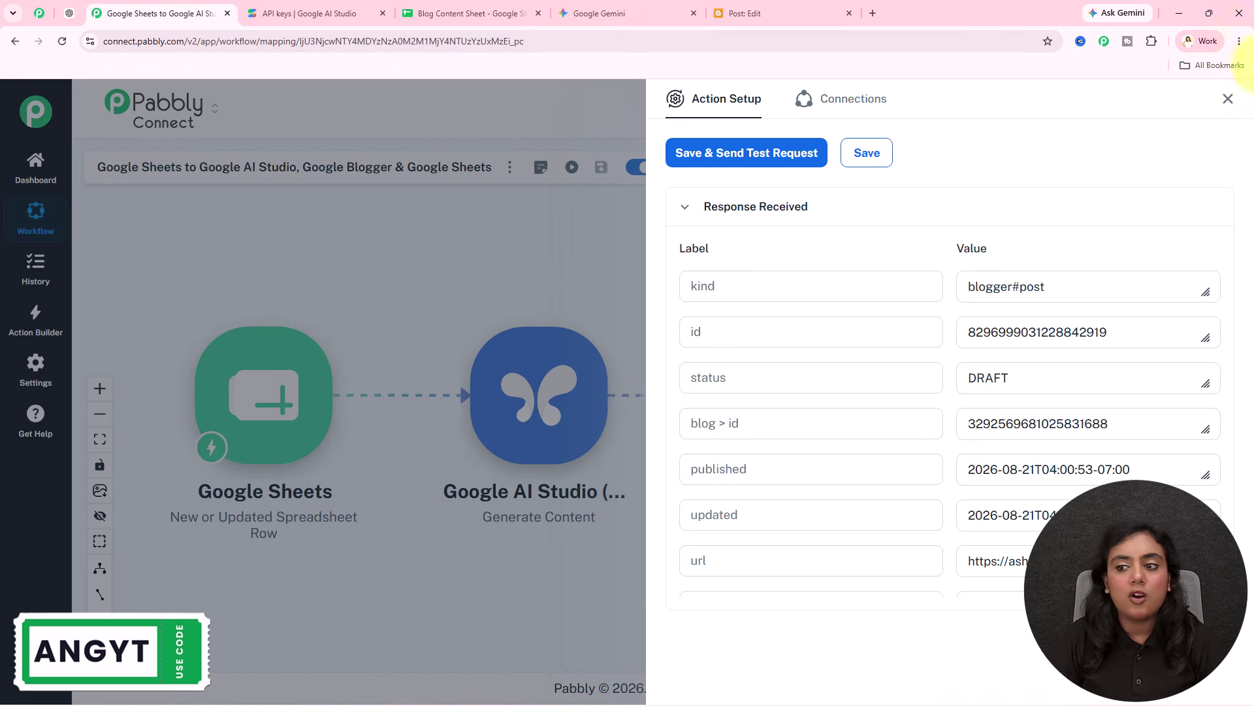
Step: Close the Blogger step and check that row 4's status cell in the spreadsheet is empty
{"action": "left_click", "coordinate": [1229, 99]}
{"action": "left_click", "coordinate": [457, 13]}
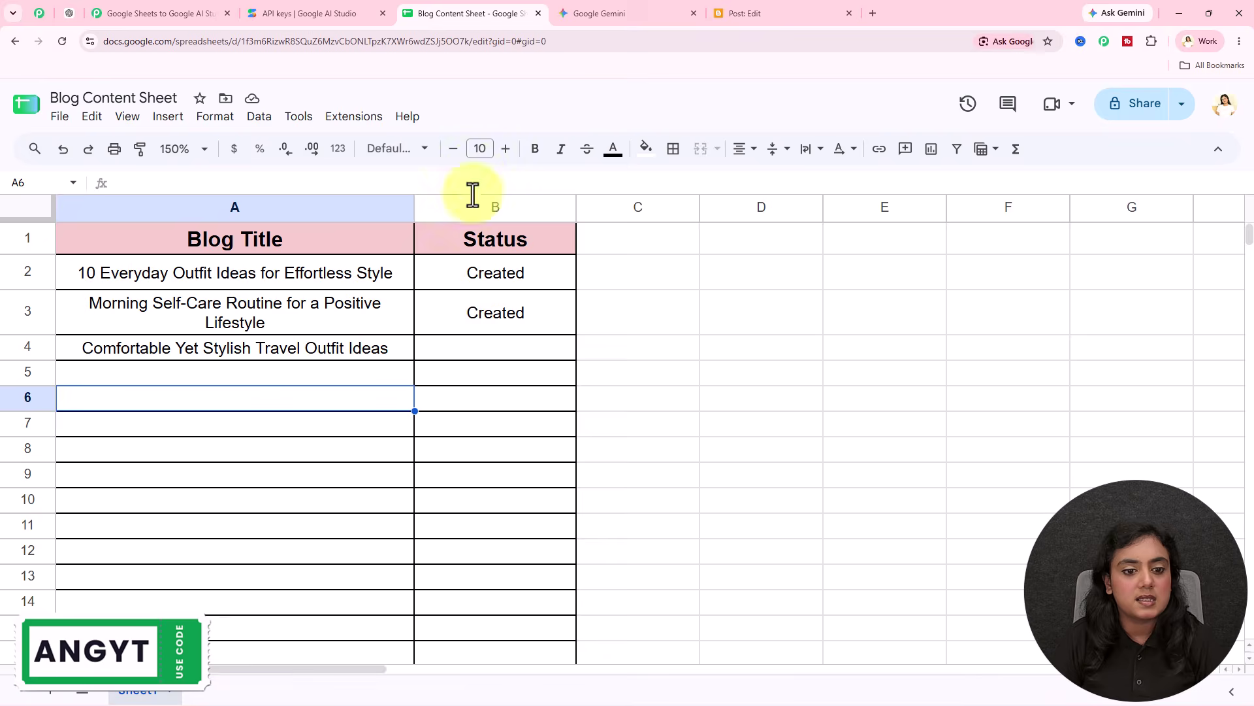
{"action": "left_click", "coordinate": [481, 337]}
{"action": "left_click", "coordinate": [160, 13]}
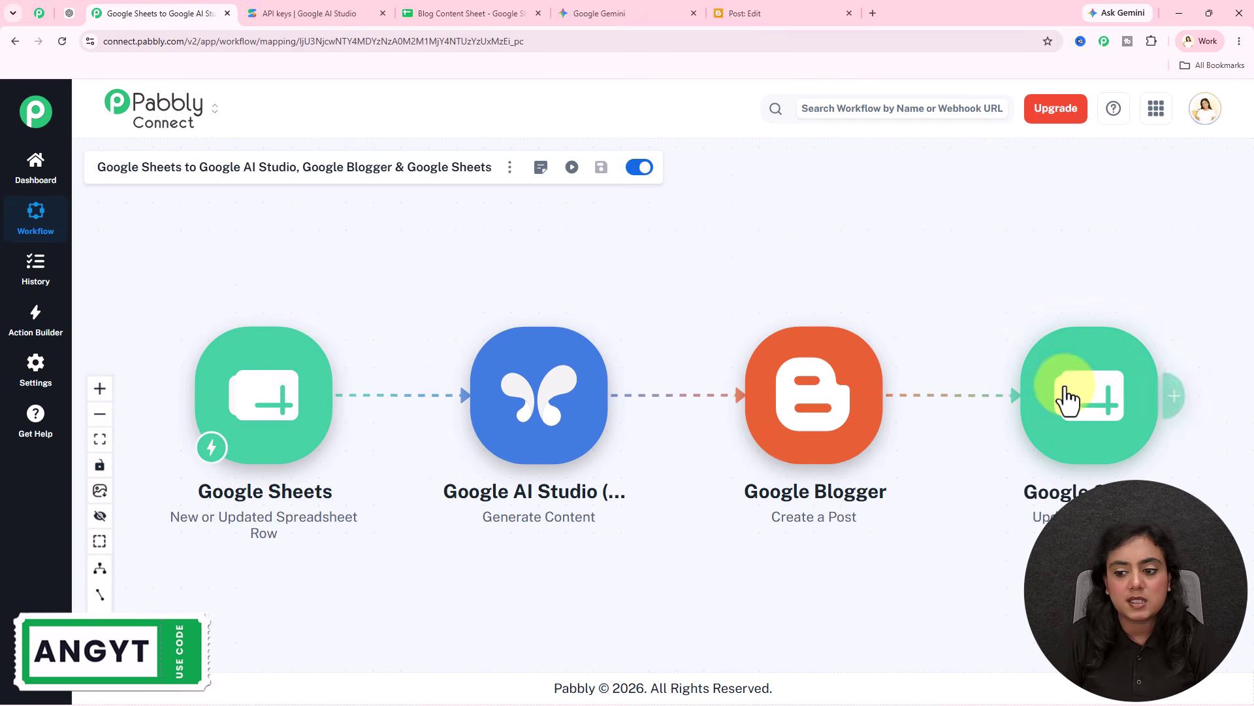
Step: Connect the final Google Sheets step using the existing Google Sheets connection
{"action": "left_click", "coordinate": [1066, 396]}
{"action": "left_click", "coordinate": [702, 302]}
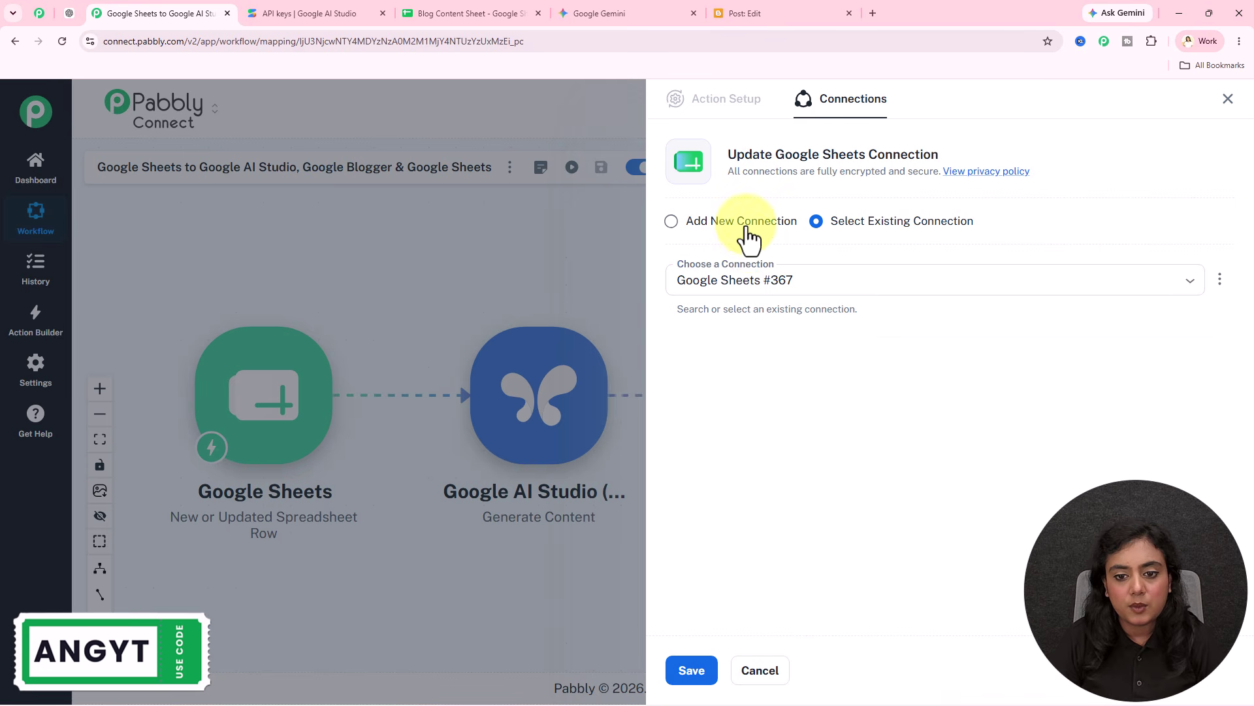
{"action": "left_click", "coordinate": [747, 229]}
{"action": "left_click", "coordinate": [856, 225]}
{"action": "left_click", "coordinate": [696, 660]}
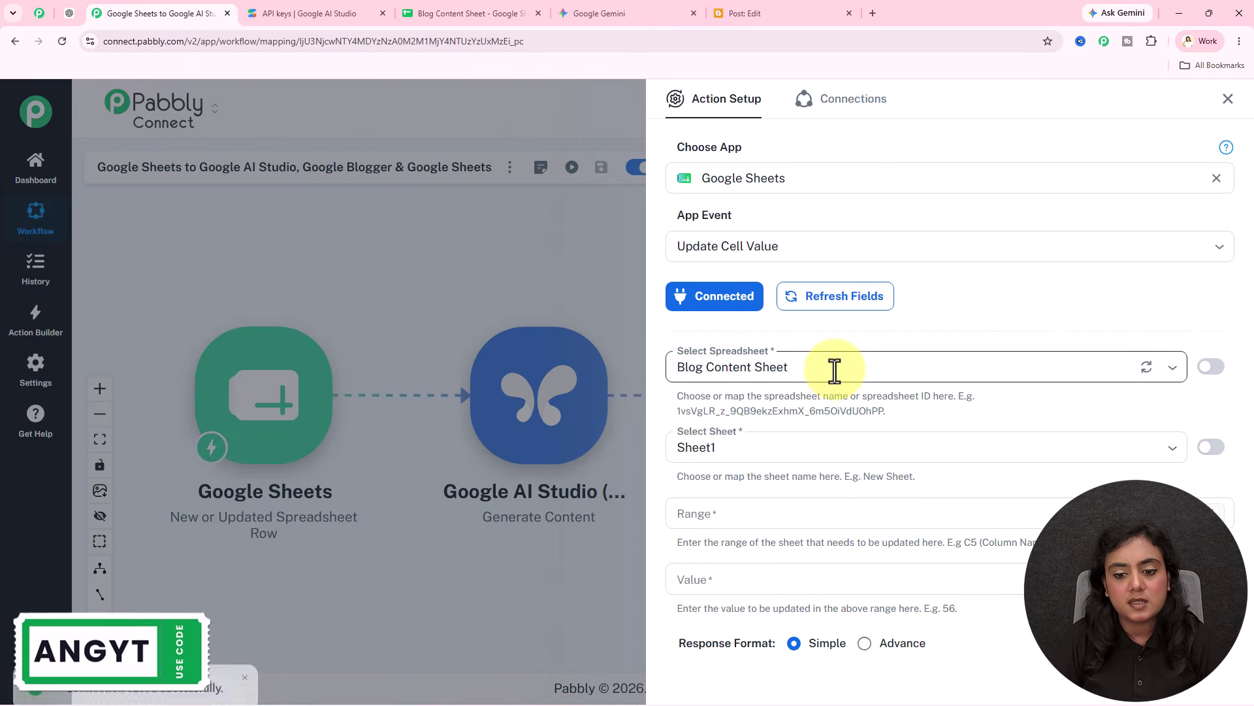
Step: Compare the spreadsheet's Status column with the step's Row Index range hint
{"action": "left_click", "coordinate": [457, 13]}
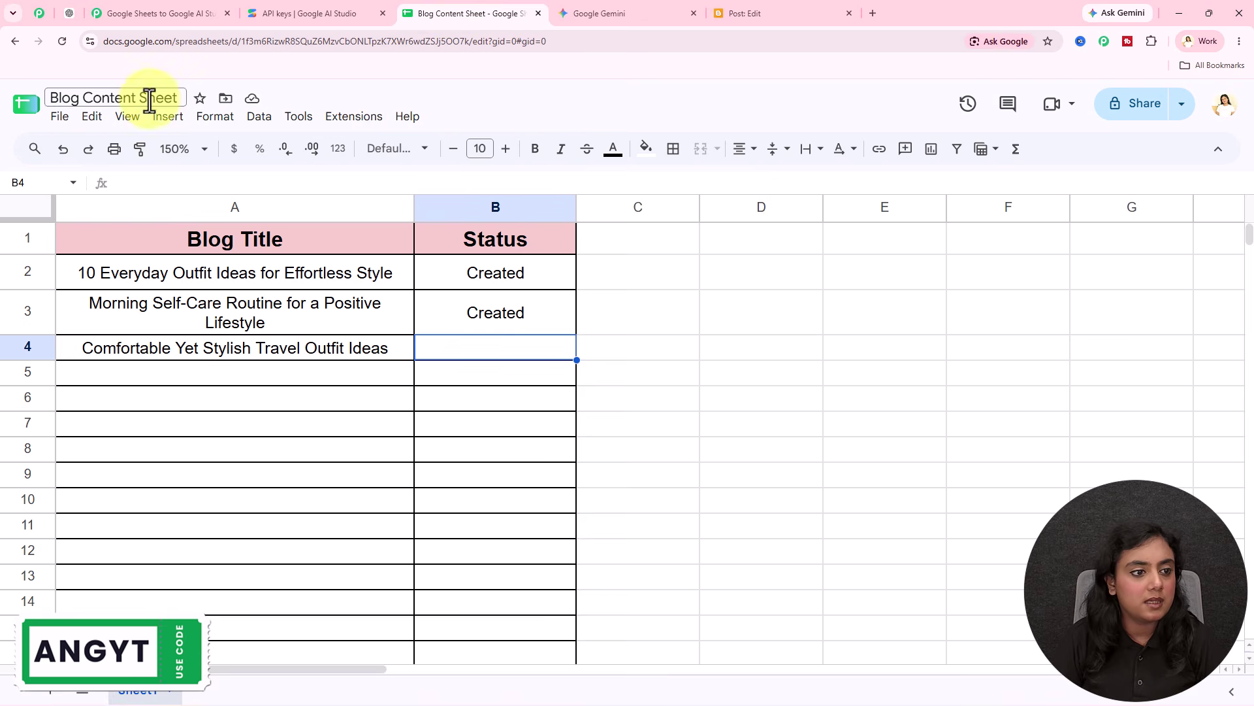
{"action": "left_click", "coordinate": [158, 13]}
{"action": "scroll", "coordinate": [787, 369], "scroll_direction": "down", "scroll_amount": 1}
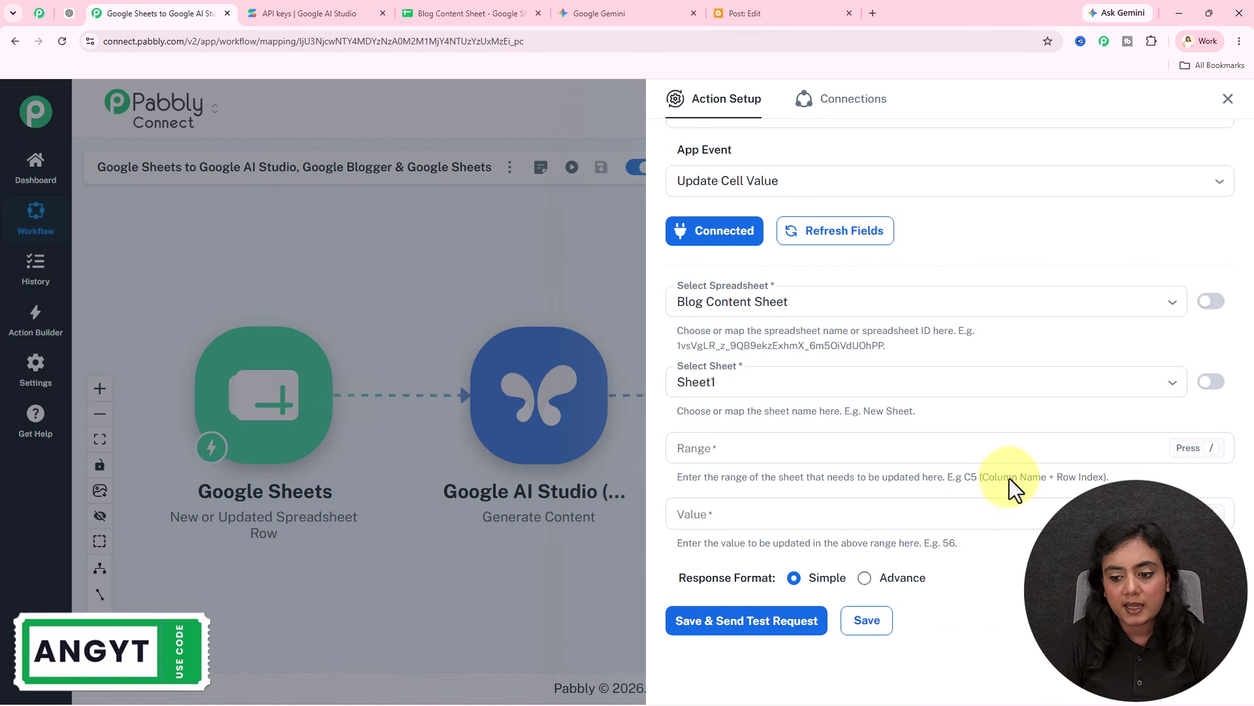
{"action": "left_click_drag", "start_coordinate": [1061, 480], "coordinate": [1104, 477]}
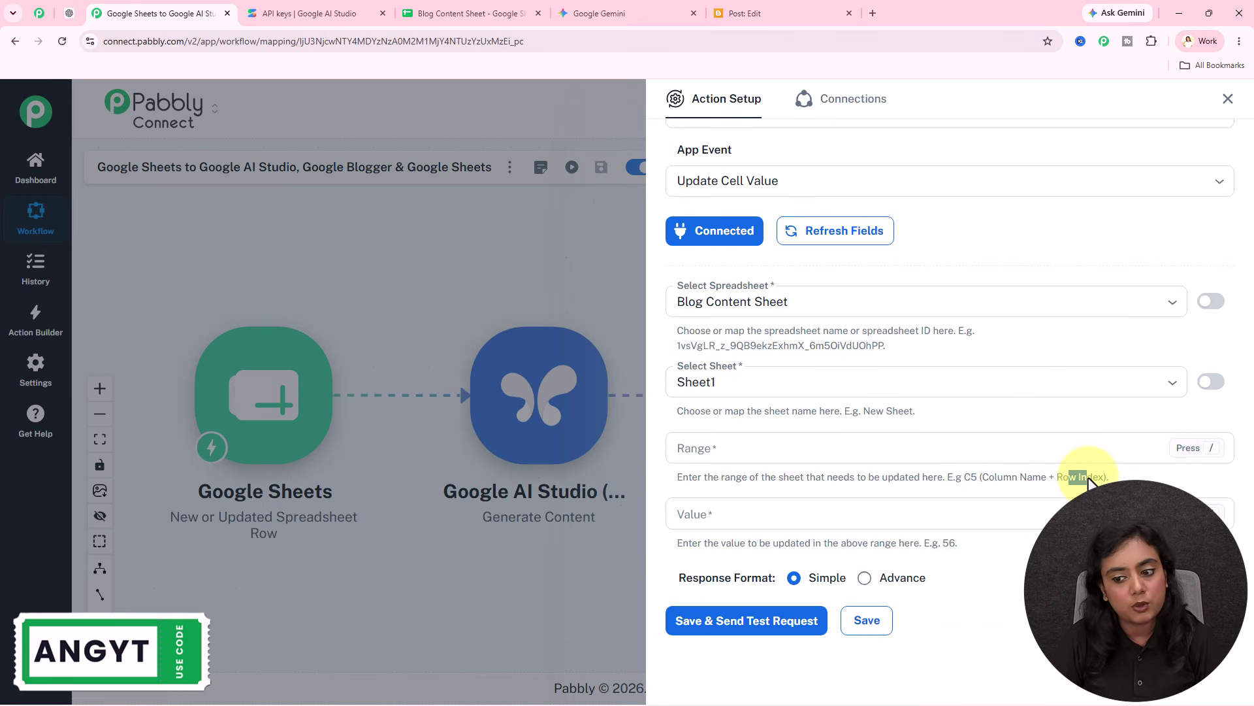
{"action": "left_click", "coordinate": [451, 13]}
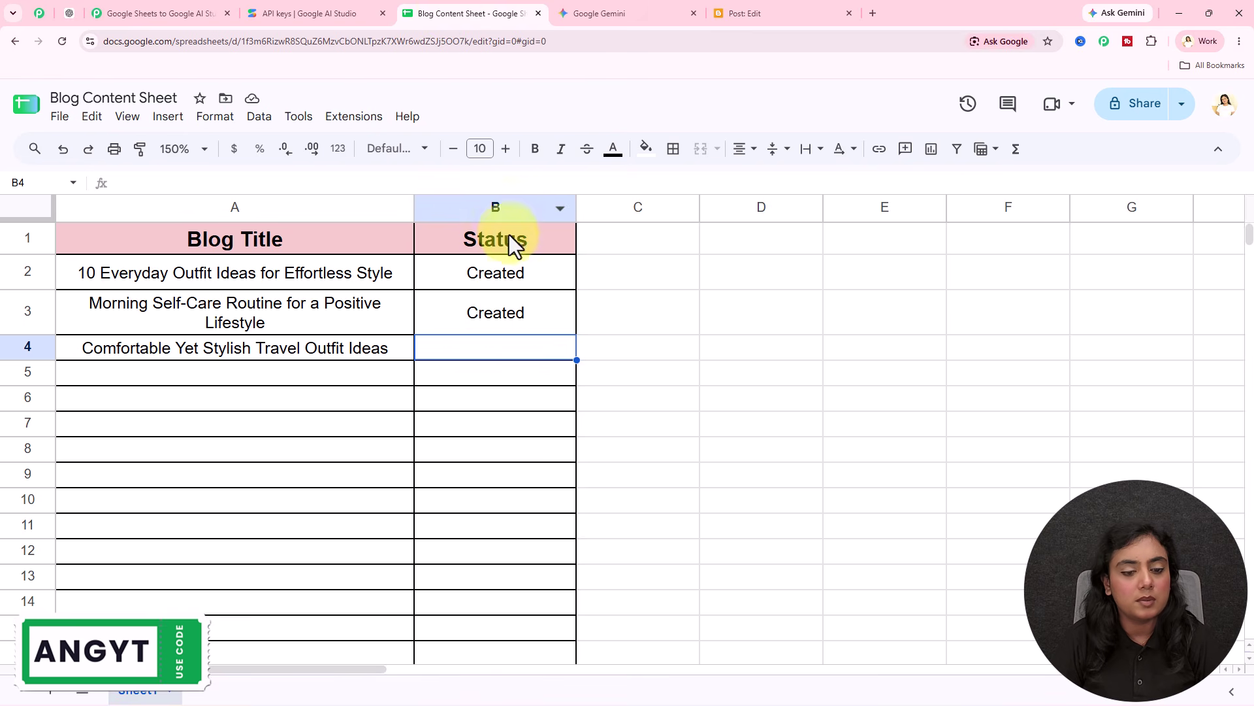
{"action": "left_click", "coordinate": [128, 12]}
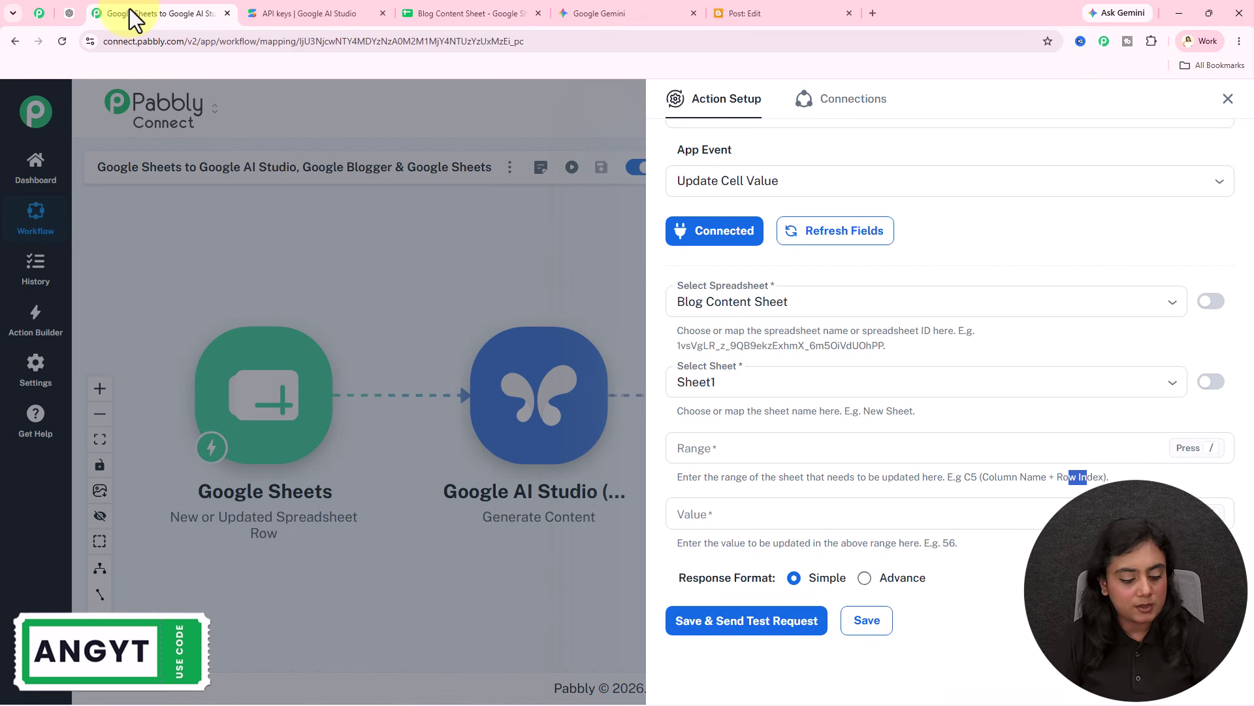
Step: Set Range to B plus the trigger's RowIndex and Value to Created, then test
{"action": "left_click", "coordinate": [759, 448]}
{"action": "type", "text": "B/row"}
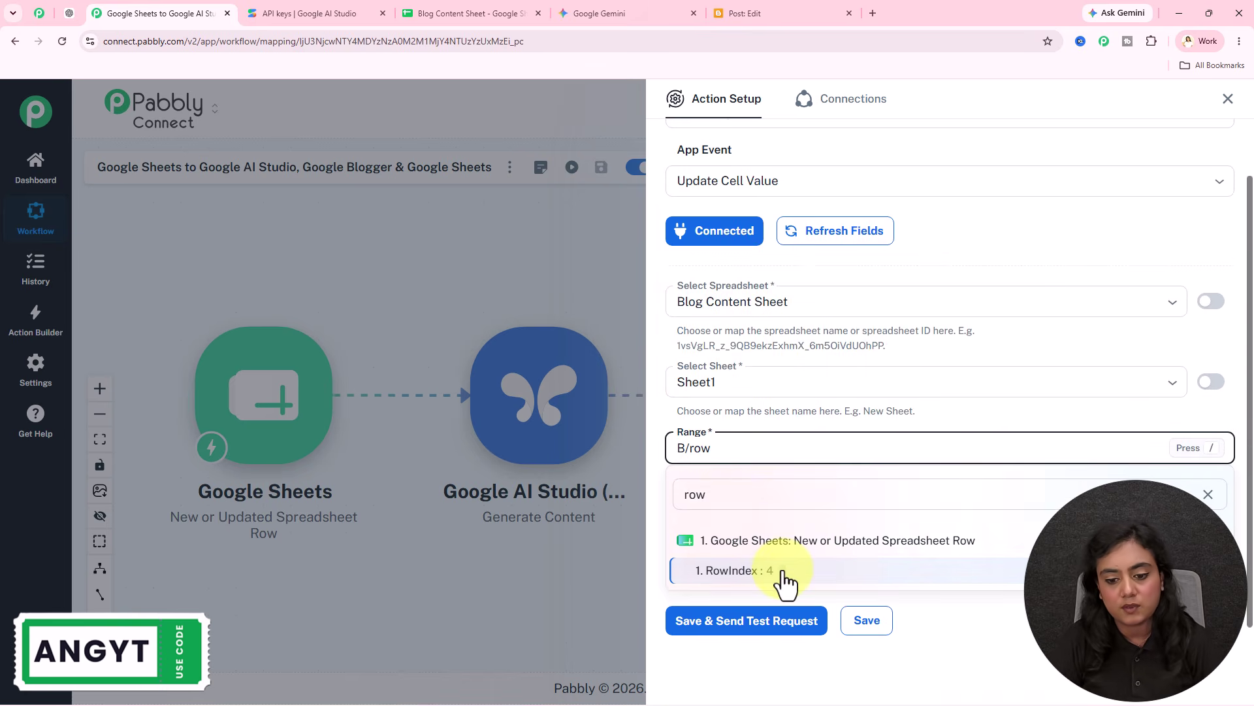
{"action": "left_click", "coordinate": [784, 573]}
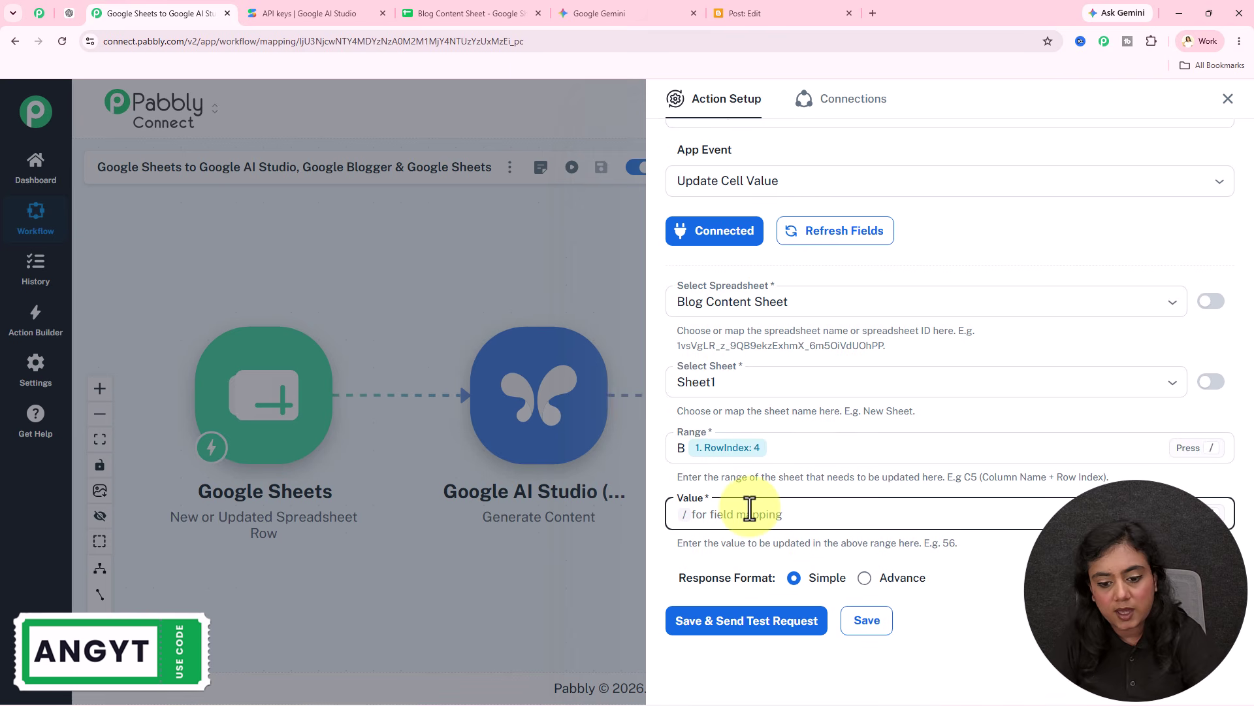
{"action": "type", "text": "Create"}
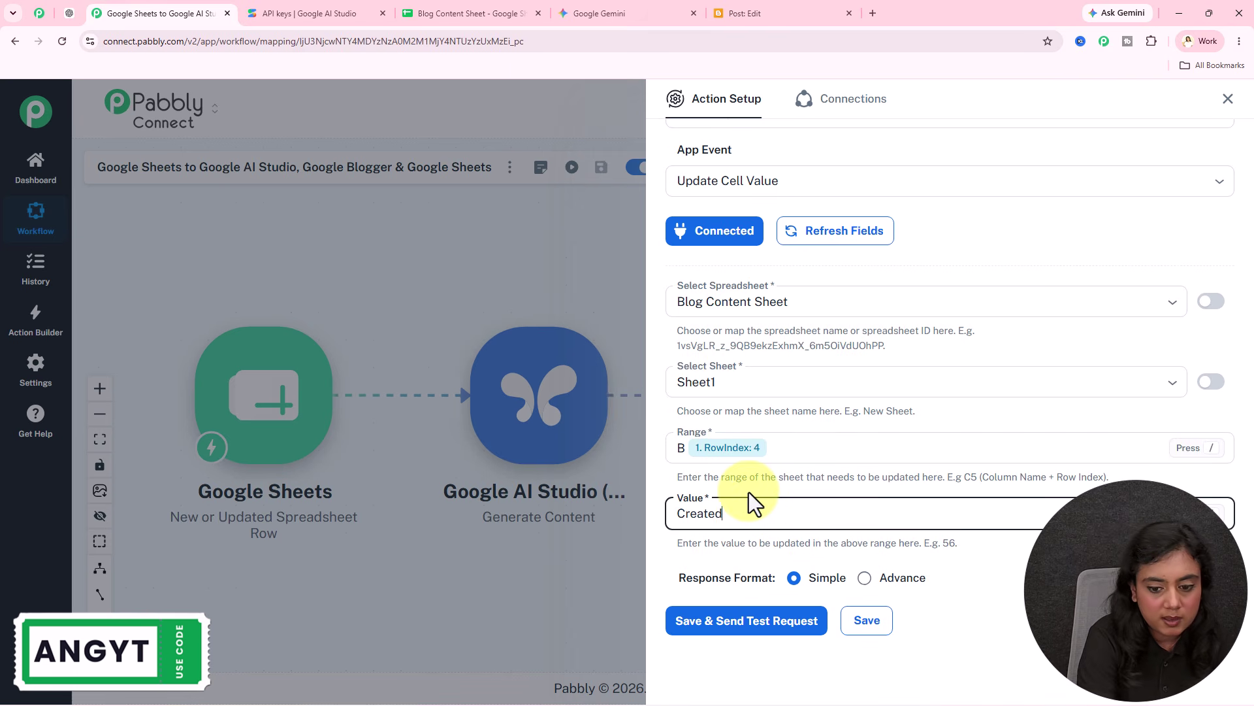
{"action": "type", "text": "d"}
{"action": "left_click", "coordinate": [750, 626]}
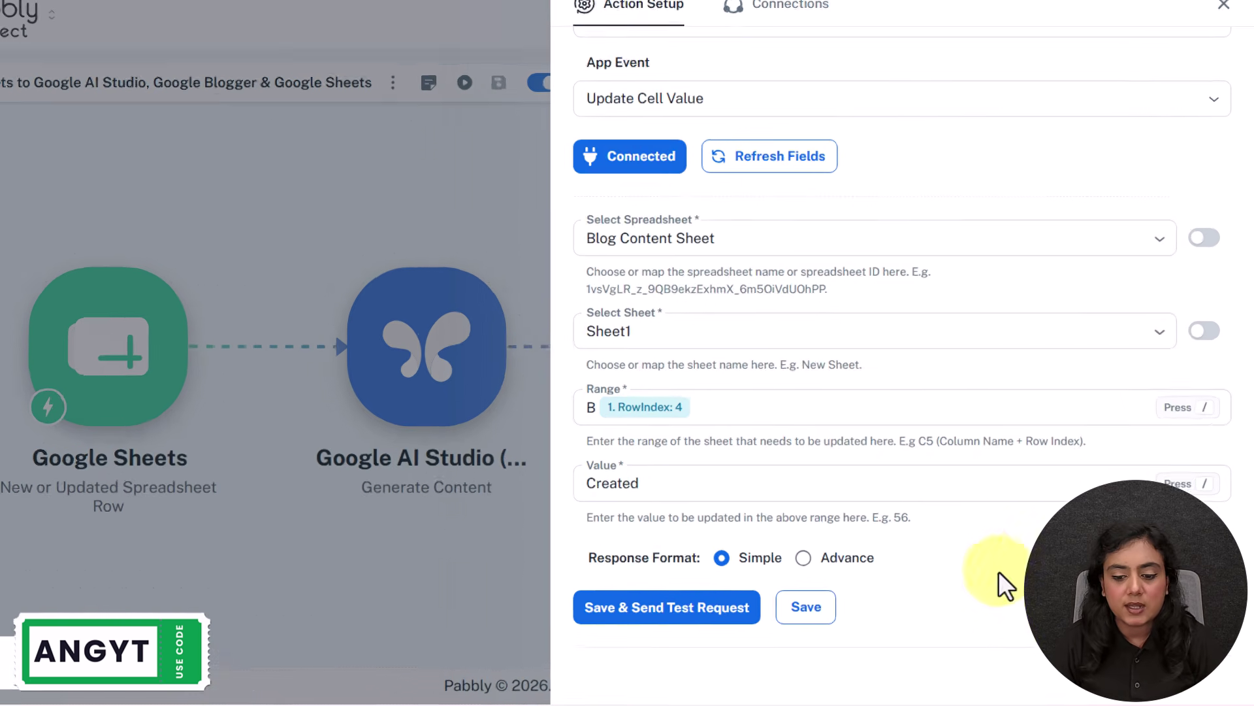
{"action": "scroll", "coordinate": [1006, 588], "scroll_direction": "down", "scroll_amount": 5}
Step: Verify row 4's status now reads Created and return to the workflow overview
{"action": "left_click", "coordinate": [464, 14]}
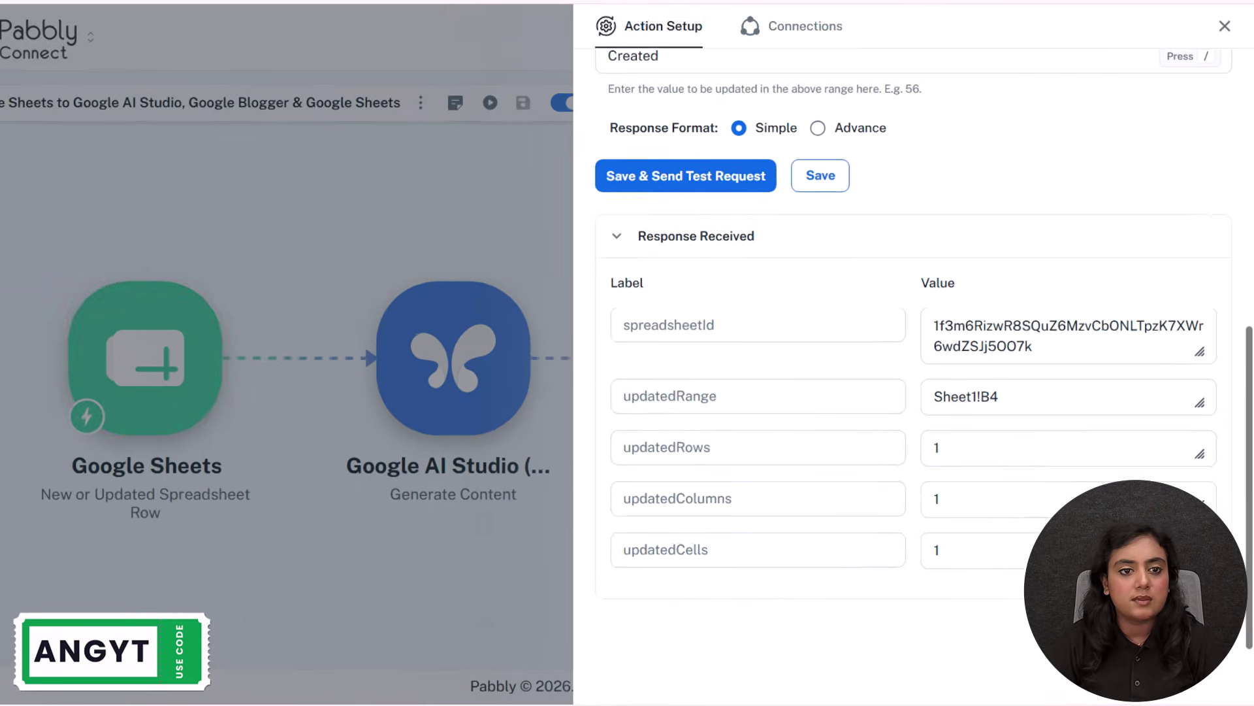
{"action": "left_click", "coordinate": [438, 431]}
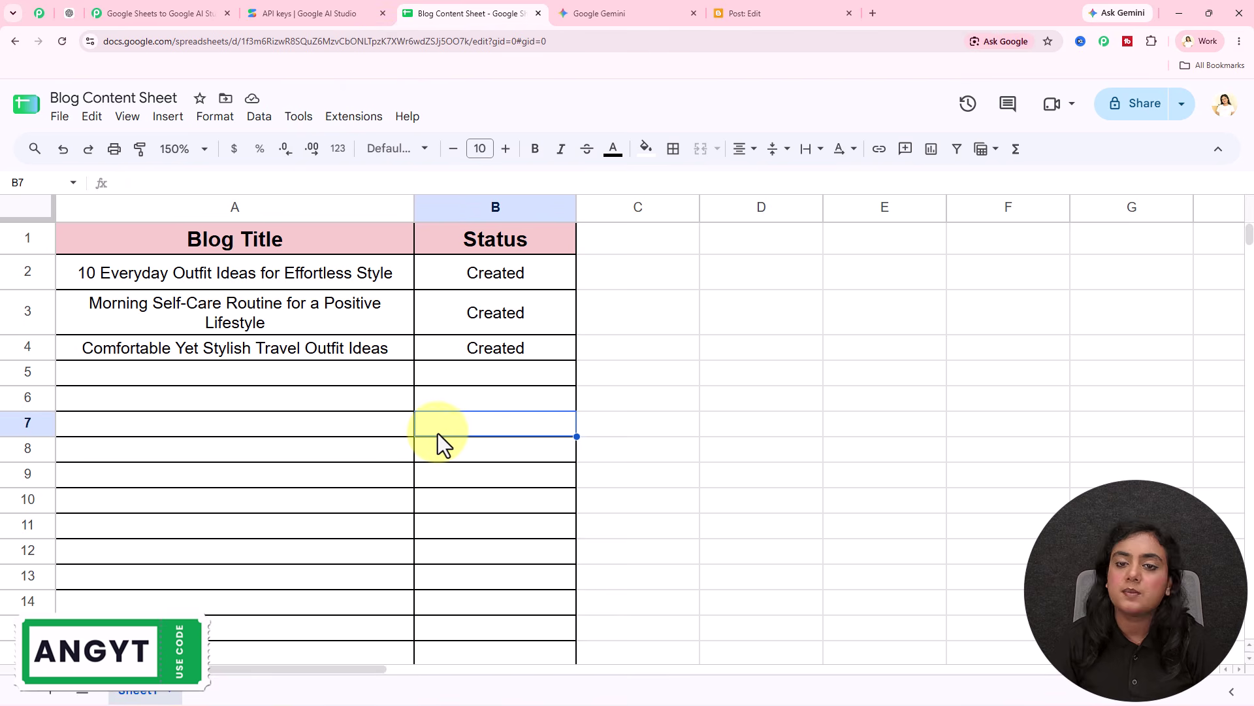
{"action": "left_click", "coordinate": [159, 12]}
{"action": "left_click", "coordinate": [1228, 109]}
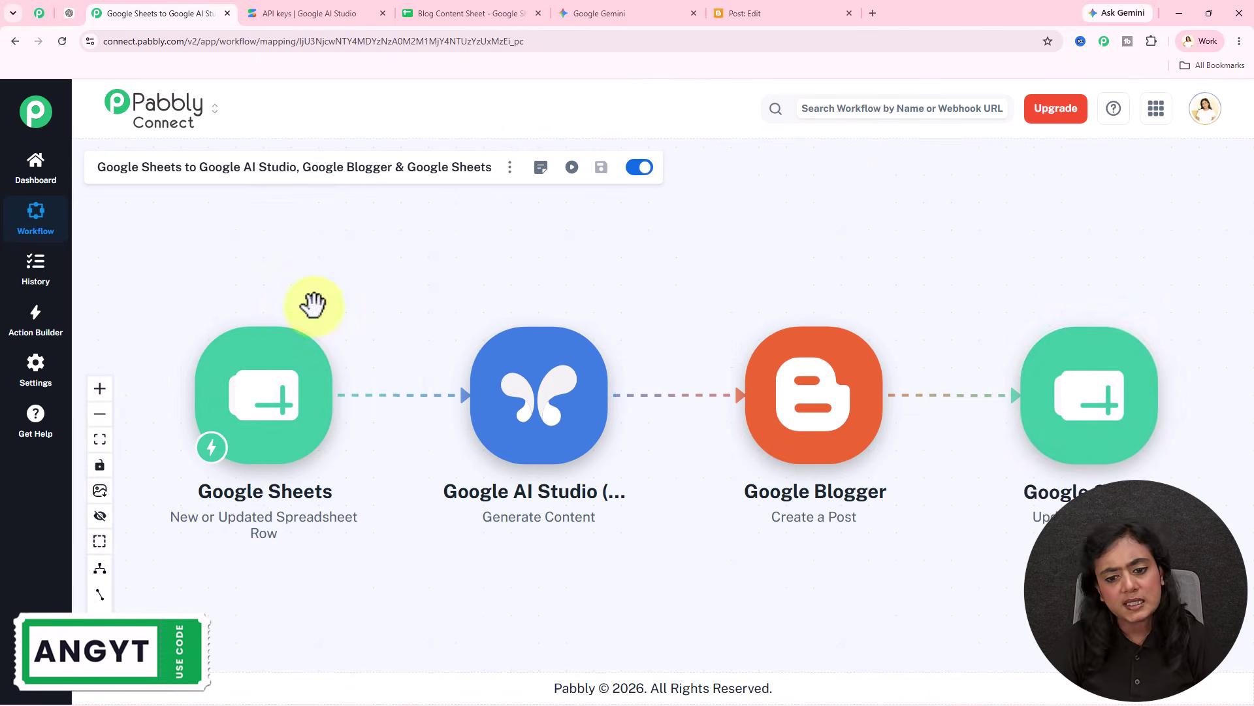